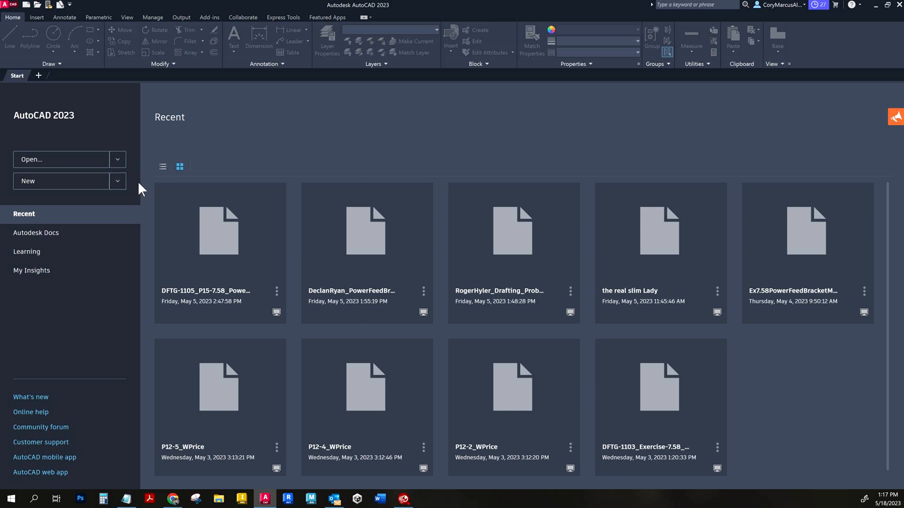
Create a blank drawing from the default template and close it
{"action": "left_click", "coordinate": [117, 183]}
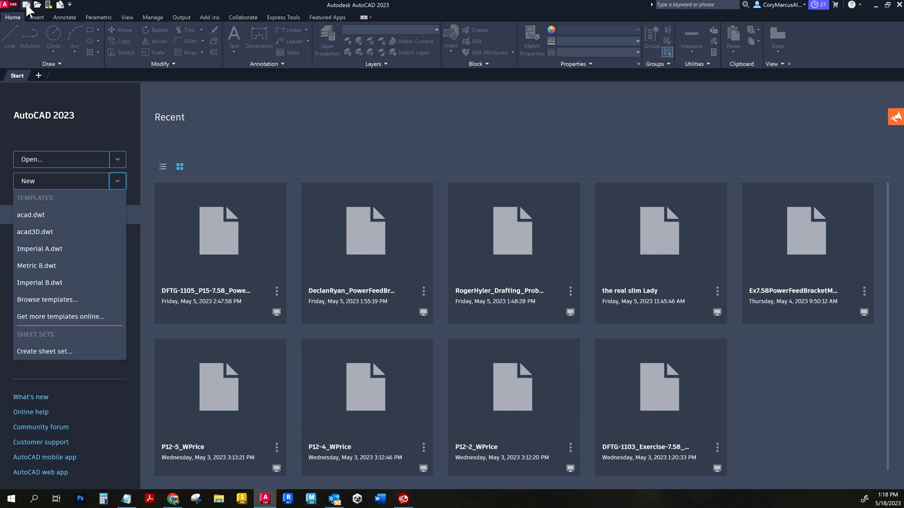
{"action": "left_click", "coordinate": [275, 138]}
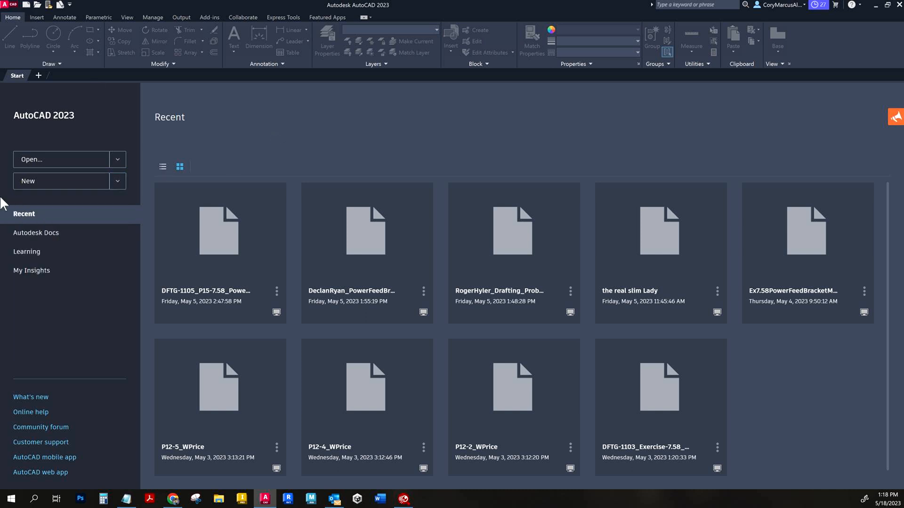
{"action": "left_click", "coordinate": [33, 187]}
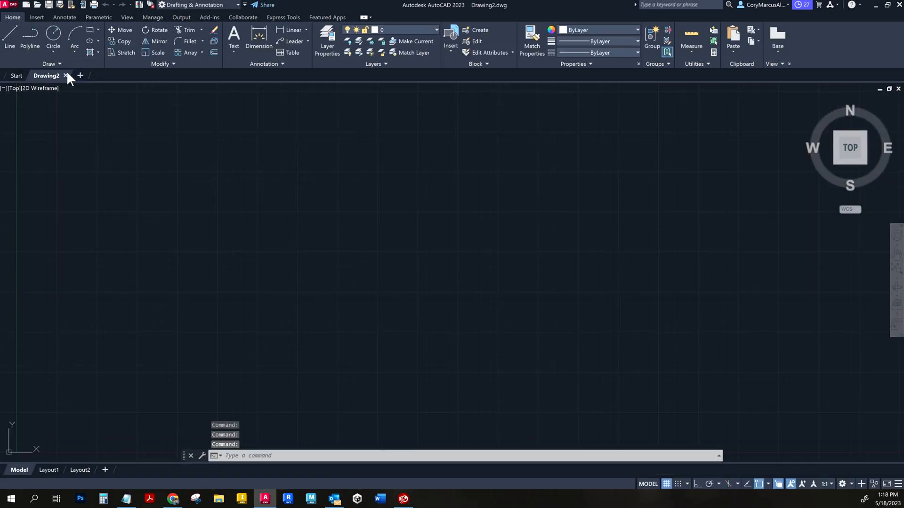
{"action": "left_click", "coordinate": [65, 75]}
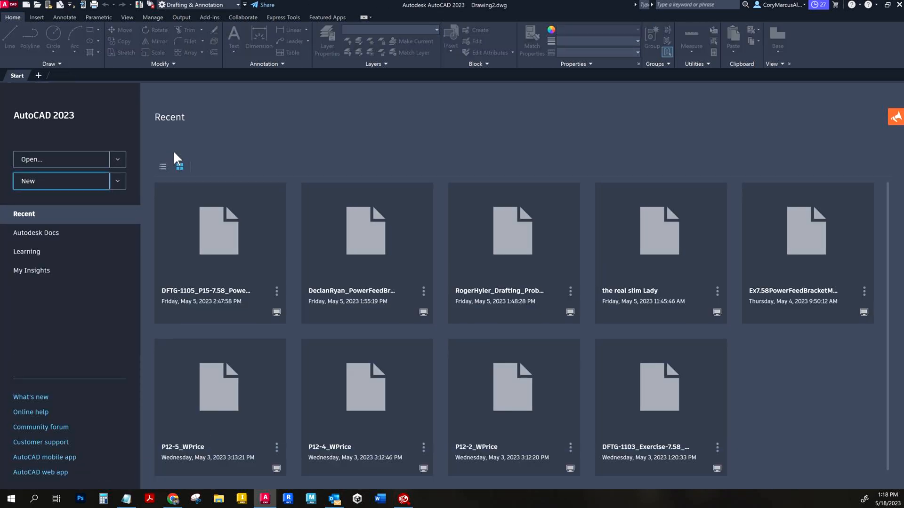
Create a drawing from the recent Imperial A.dwt template and close it
{"action": "left_click", "coordinate": [116, 182]}
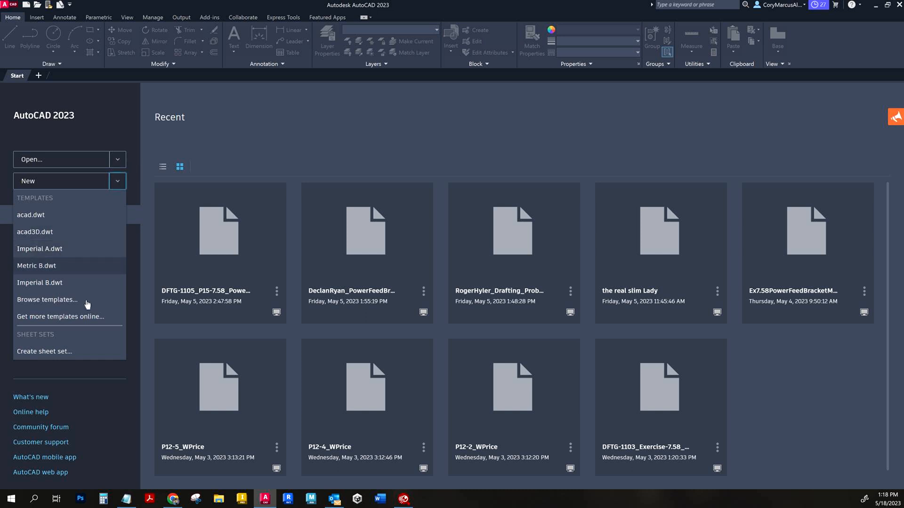
{"action": "left_click", "coordinate": [48, 249]}
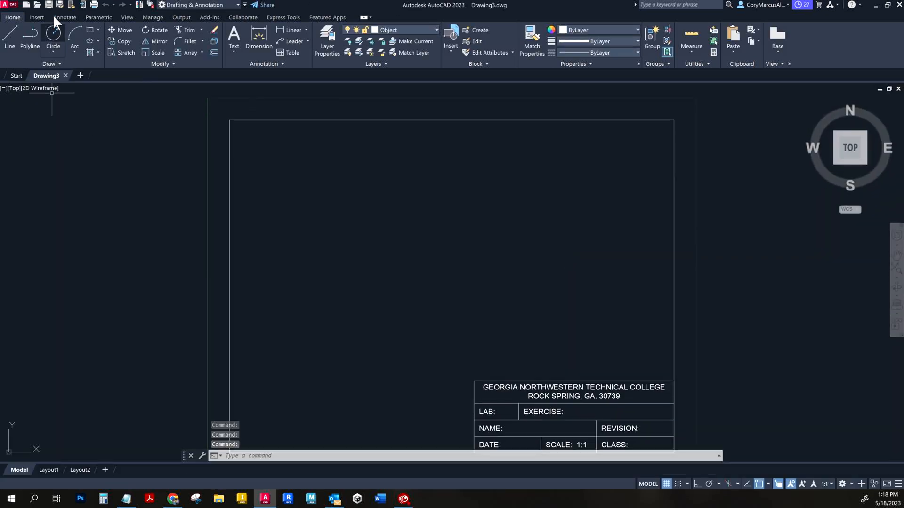
{"action": "left_click", "coordinate": [66, 75]}
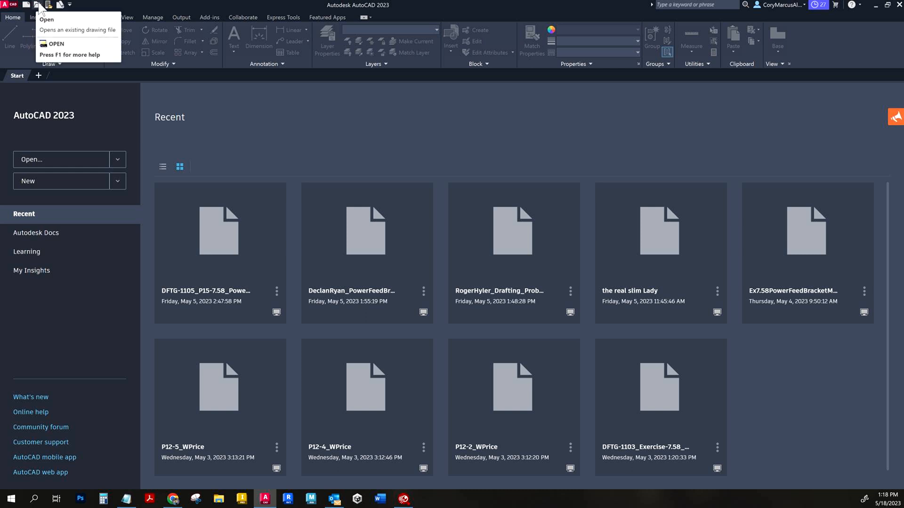
Create a new drawing from the Imperial A template in the GNTC Templates folder
{"action": "left_click", "coordinate": [25, 4]}
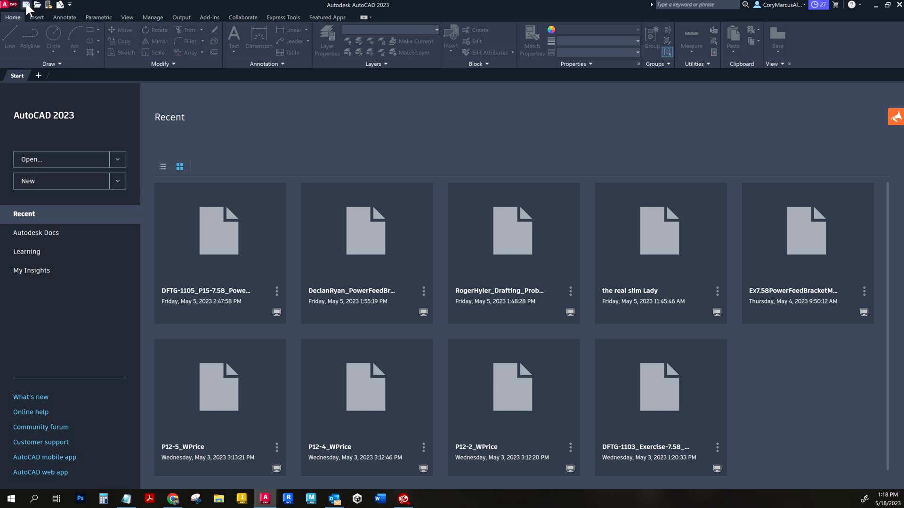
{"action": "left_click_drag", "start_coordinate": [554, 132], "coordinate": [302, 109]}
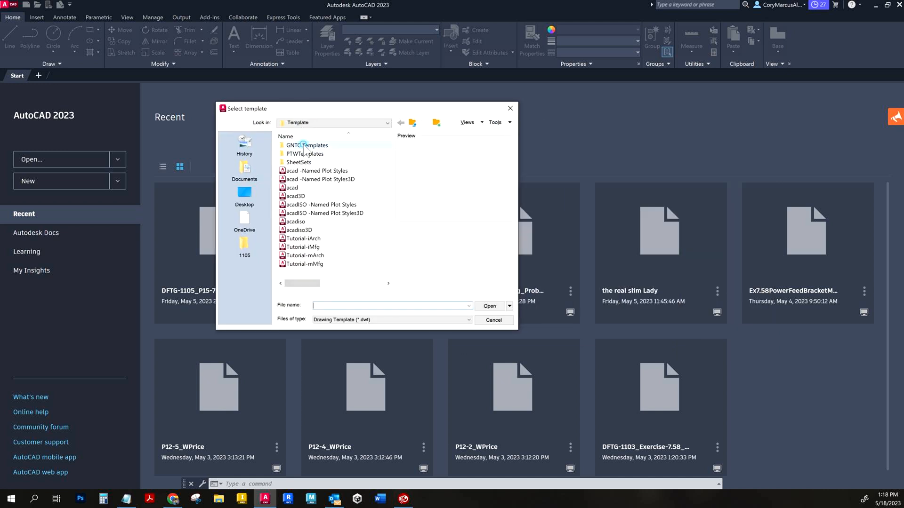
{"action": "double_click", "coordinate": [304, 146]}
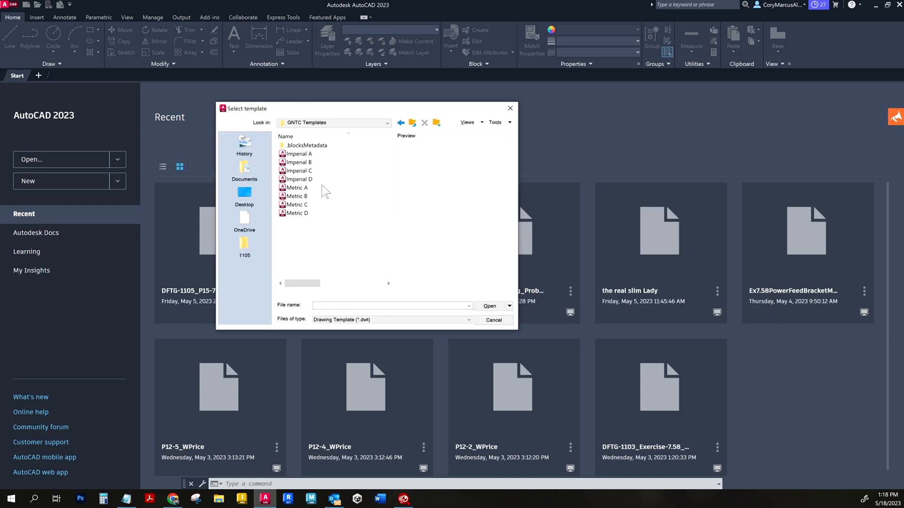
{"action": "double_click", "coordinate": [301, 154]}
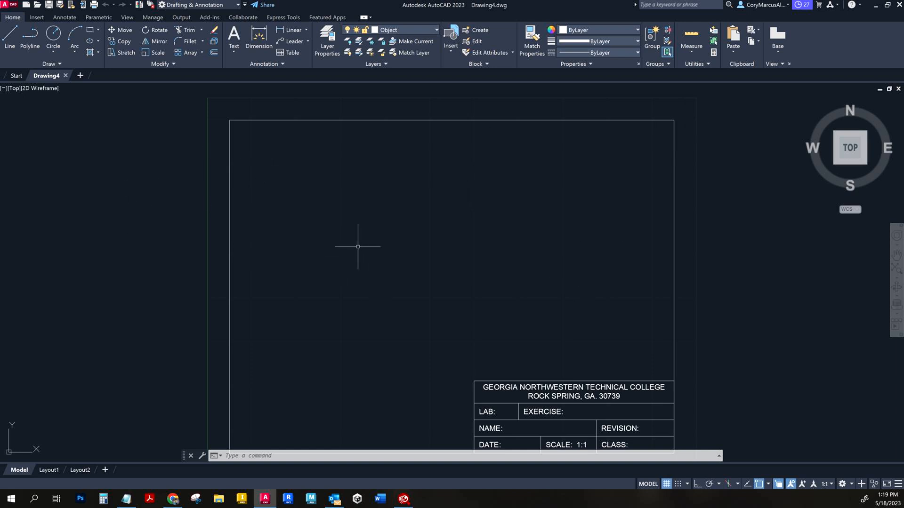
Delete the border and title block from model space
{"action": "scroll", "coordinate": [357, 246], "scroll_direction": "down", "scroll_amount": 3}
{"action": "left_click", "coordinate": [591, 384]}
{"action": "left_click", "coordinate": [186, 135]}
{"action": "key", "text": "Delete"}
{"action": "scroll", "coordinate": [374, 232], "scroll_direction": "up", "scroll_amount": 2}
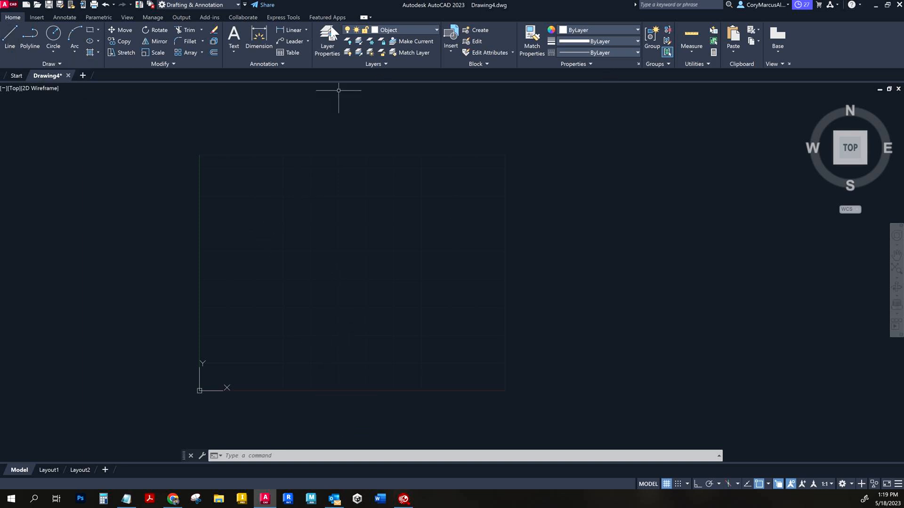
Draw two connected line segments forming a sideways V within the grid area
{"action": "left_click", "coordinate": [13, 35]}
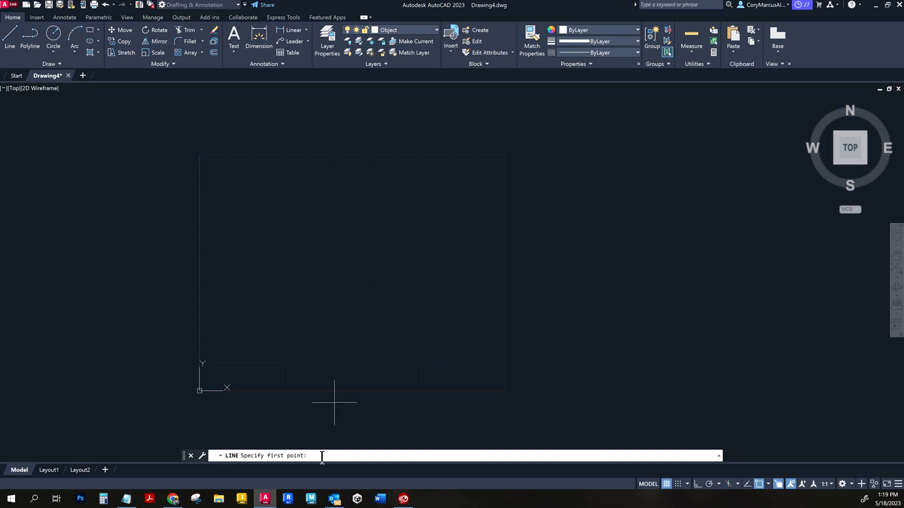
{"action": "left_click", "coordinate": [274, 277]}
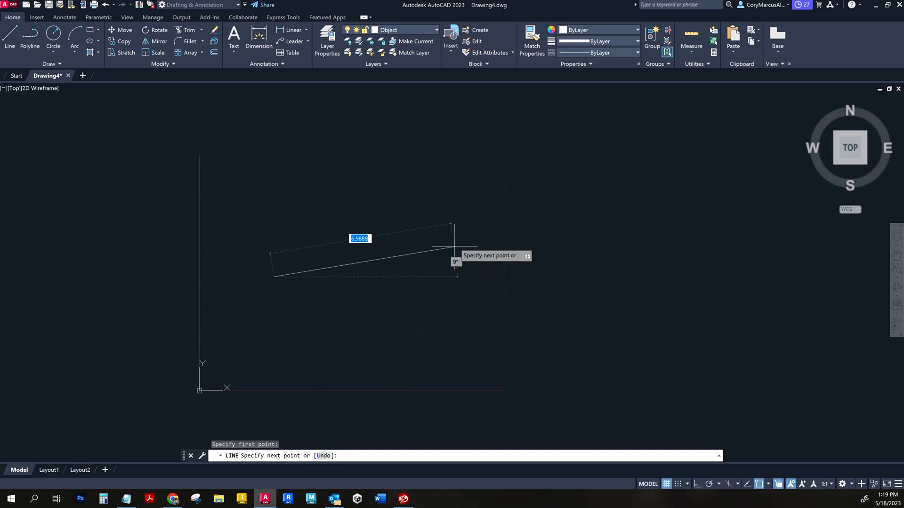
{"action": "left_click", "coordinate": [451, 213]}
{"action": "left_click", "coordinate": [309, 189]}
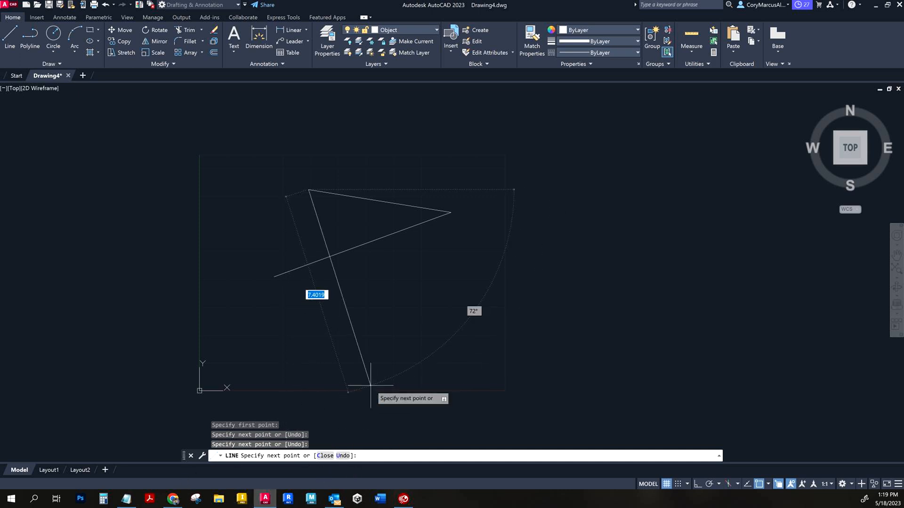
{"action": "key", "text": "Escape"}
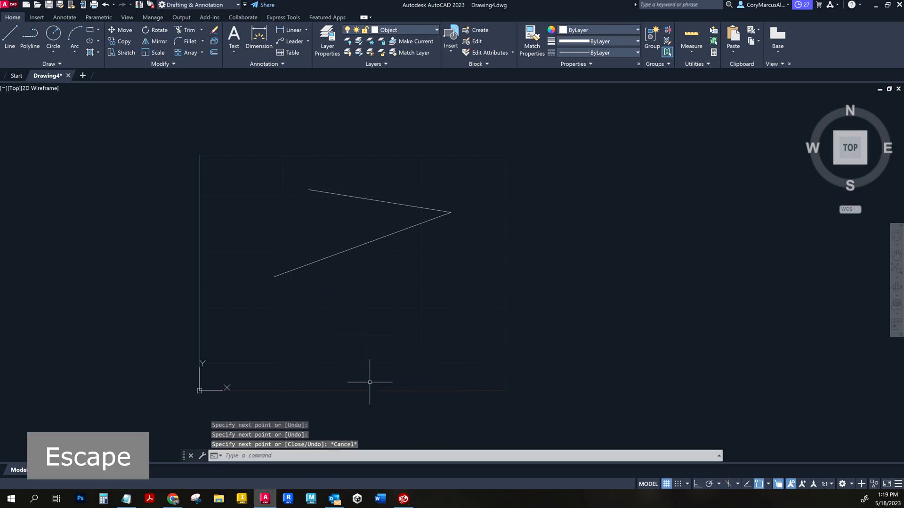
Erase both segments of the sideways V
{"action": "left_click", "coordinate": [504, 270]}
{"action": "left_click", "coordinate": [401, 172]}
{"action": "key", "text": "Delete"}
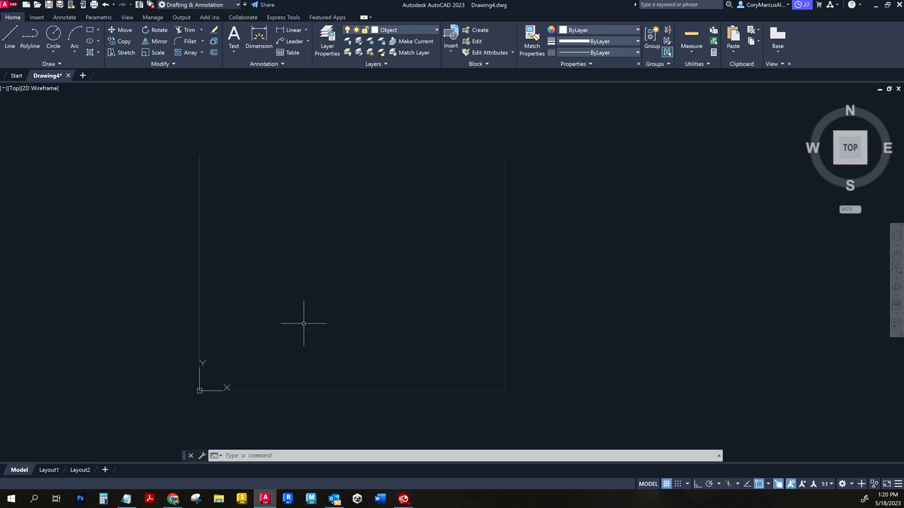
View the Layout1 sheet and return to model space
{"action": "left_click", "coordinate": [48, 470]}
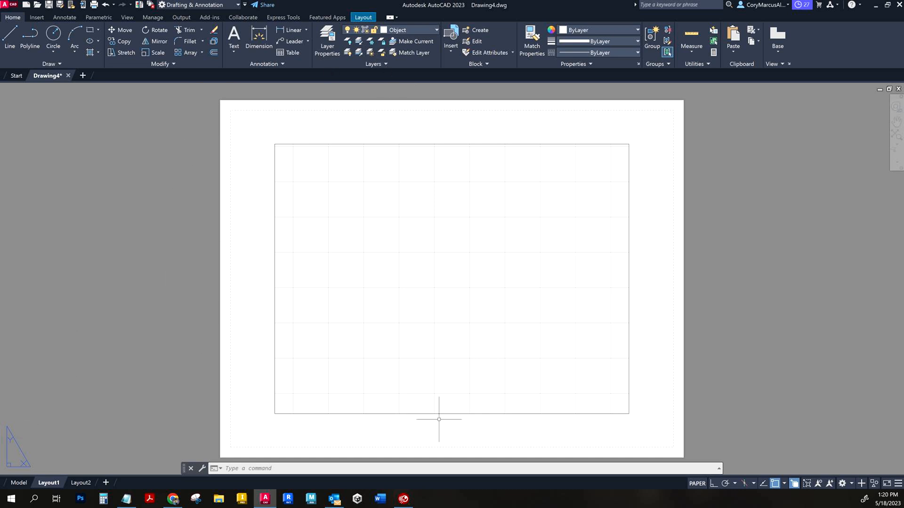
{"action": "left_click", "coordinate": [18, 483]}
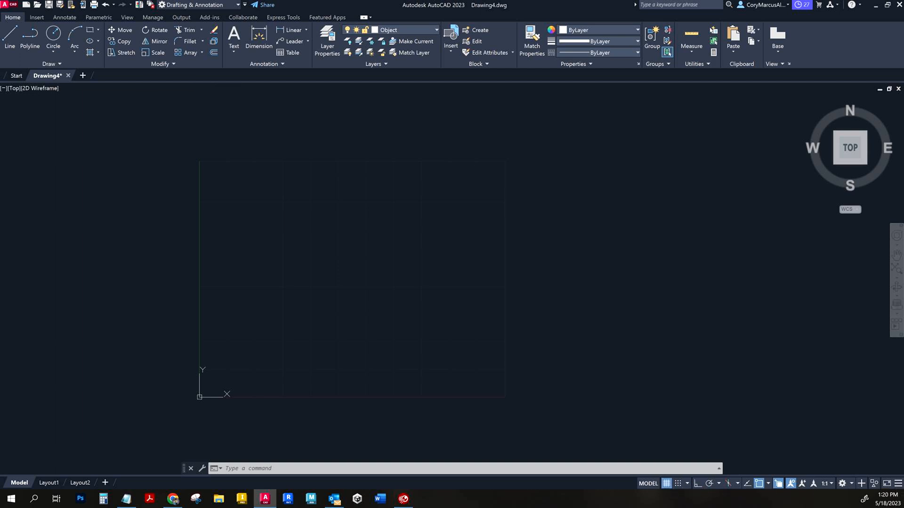
Turn on Ortho mode while trying out a line from inside the grid area, and cancel the line
{"action": "left_click", "coordinate": [14, 30]}
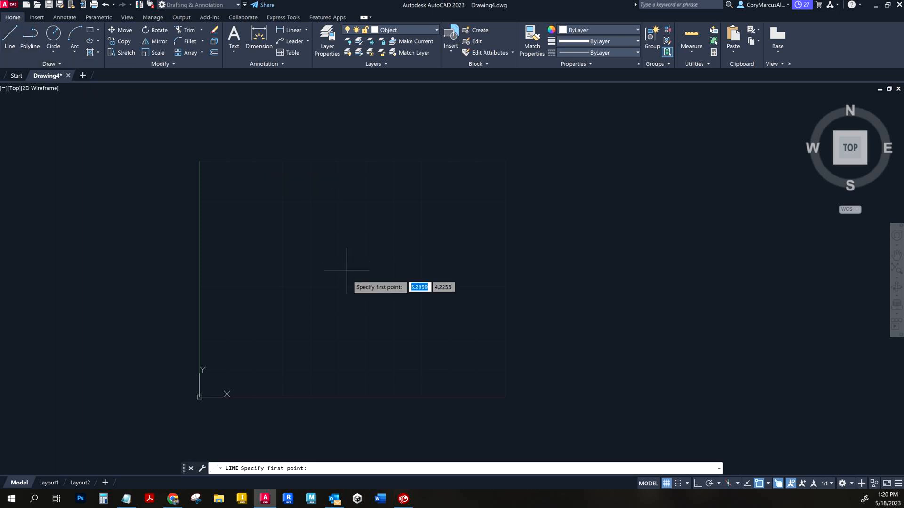
{"action": "left_click", "coordinate": [314, 315]}
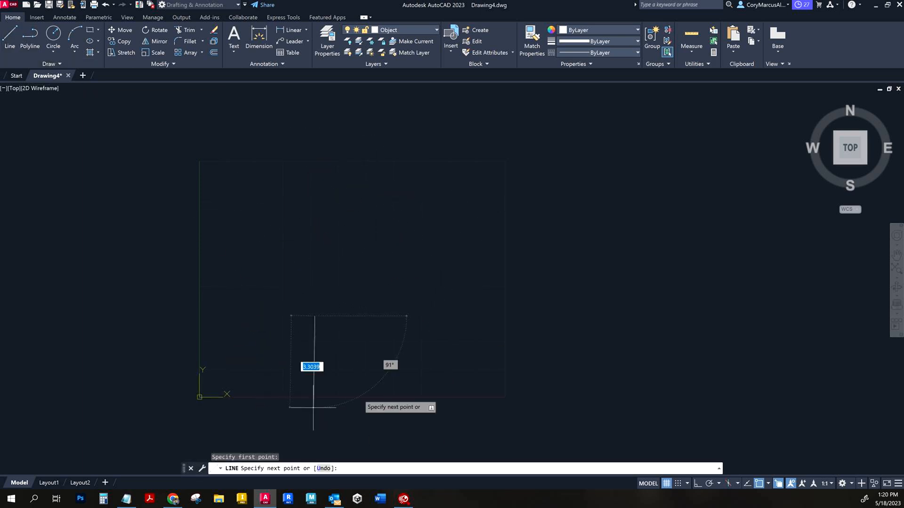
{"action": "left_click", "coordinate": [698, 482]}
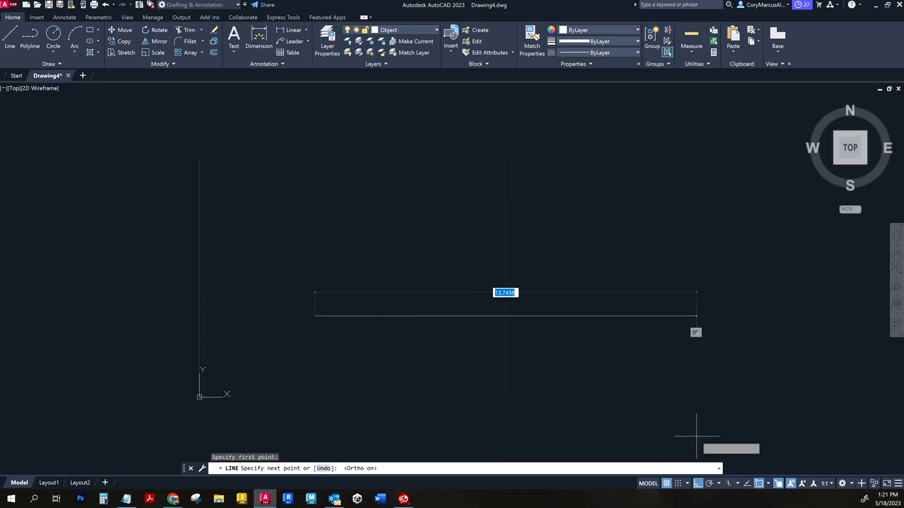
{"action": "left_click", "coordinate": [789, 483]}
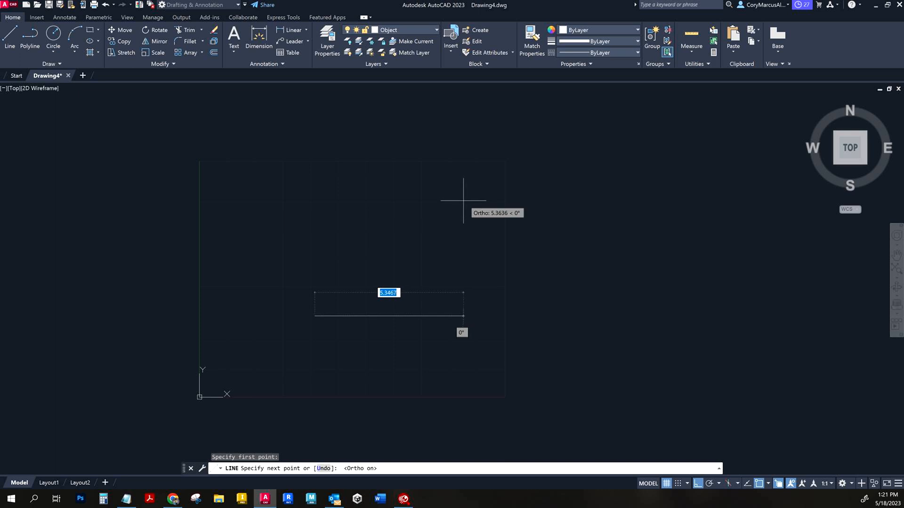
{"action": "key", "text": "Escape"}
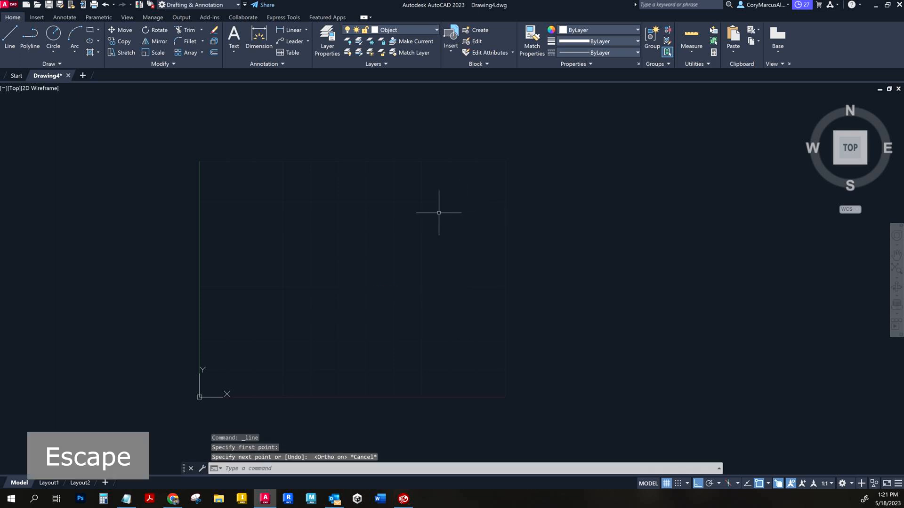
Toggle the drawing grid off and on during the Line command and review the snap and grid spacing settings
{"action": "left_click", "coordinate": [11, 36]}
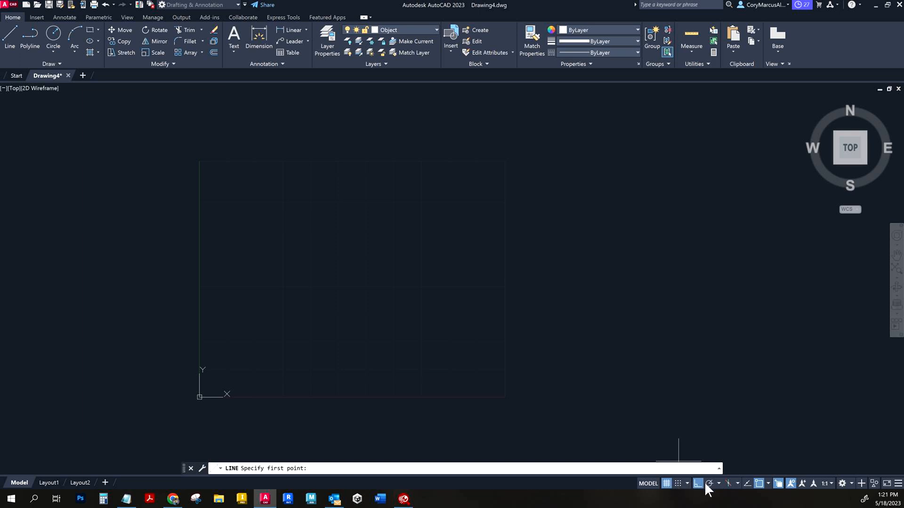
{"action": "left_click", "coordinate": [667, 483]}
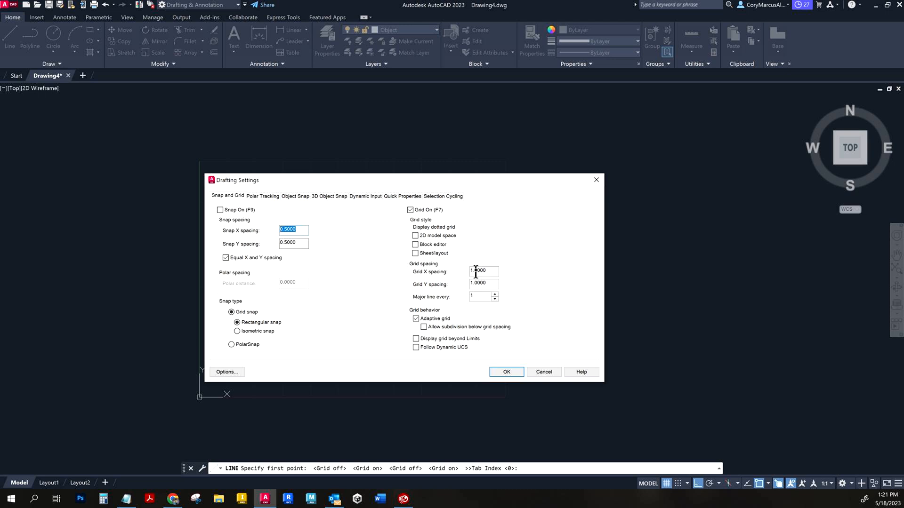
{"action": "left_click", "coordinate": [544, 372]}
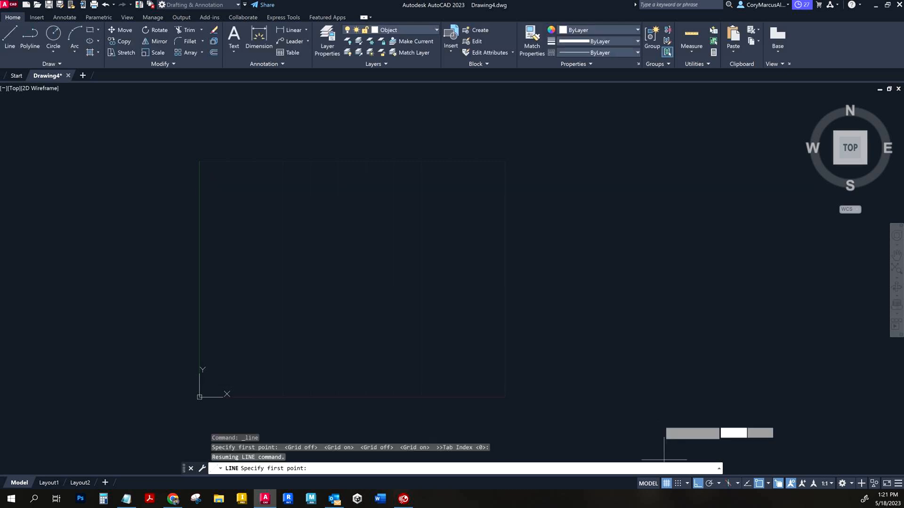
Turn on snap to grid and draw a square of about 1 unit per side with lines in the grid's upper area
{"action": "left_click", "coordinate": [678, 483]}
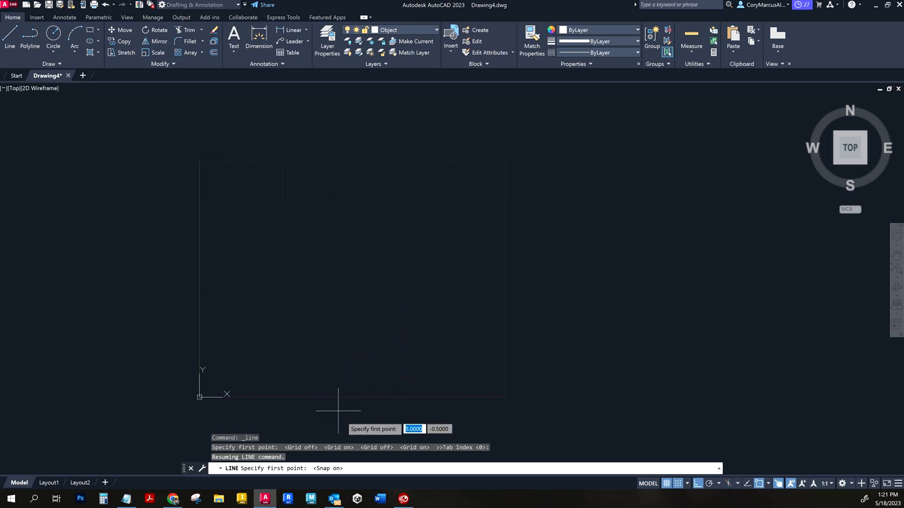
{"action": "left_click", "coordinate": [338, 203]}
{"action": "left_click", "coordinate": [366, 203]}
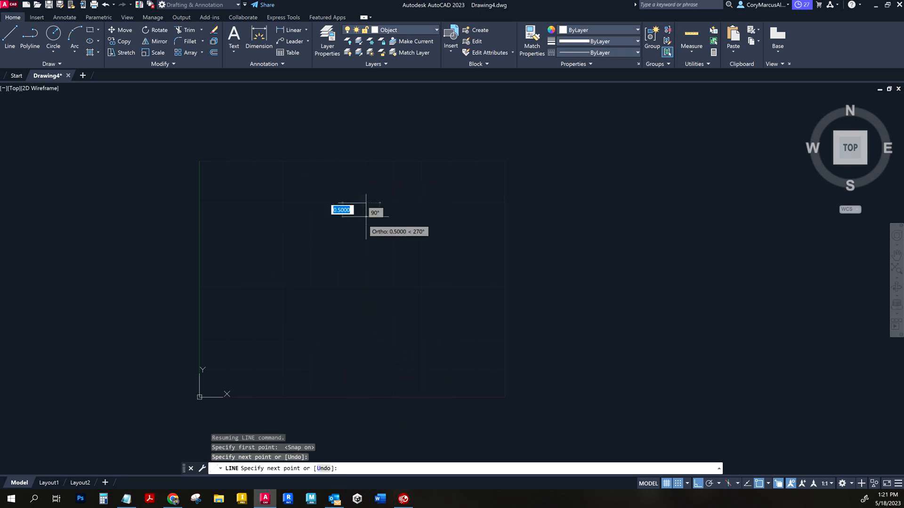
{"action": "left_click", "coordinate": [366, 230]}
{"action": "left_click", "coordinate": [338, 231]}
{"action": "left_click", "coordinate": [338, 203]}
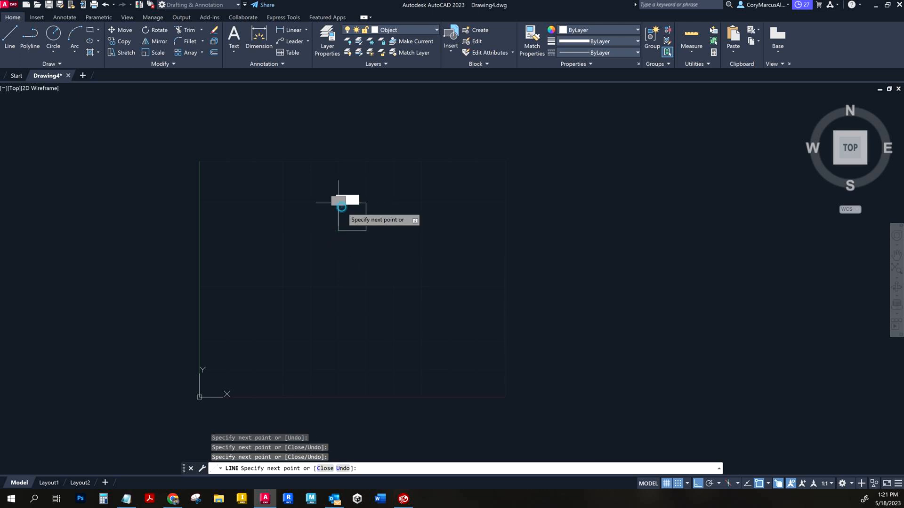
{"action": "key", "text": "Escape"}
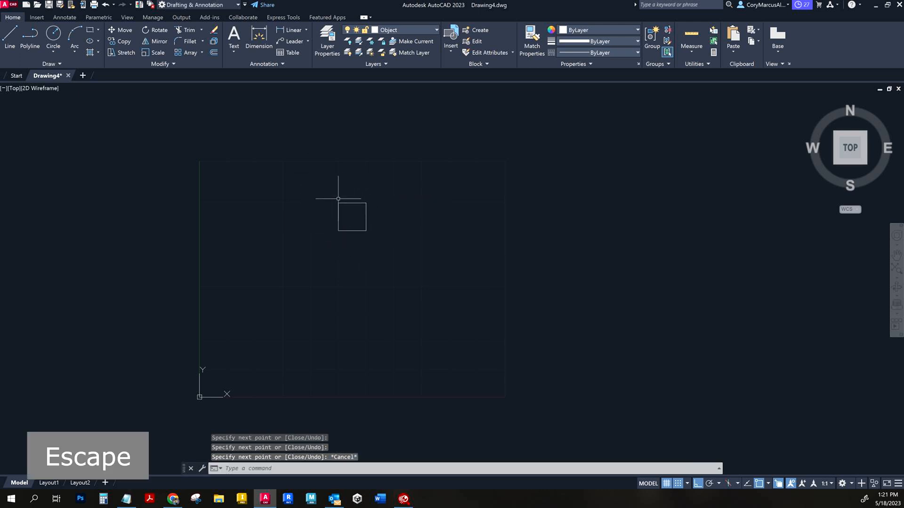
{"action": "key", "text": "Escape"}
Erase the four lines of the small square
{"action": "left_click", "coordinate": [389, 238]}
{"action": "left_click", "coordinate": [306, 171]}
{"action": "key", "text": "Delete"}
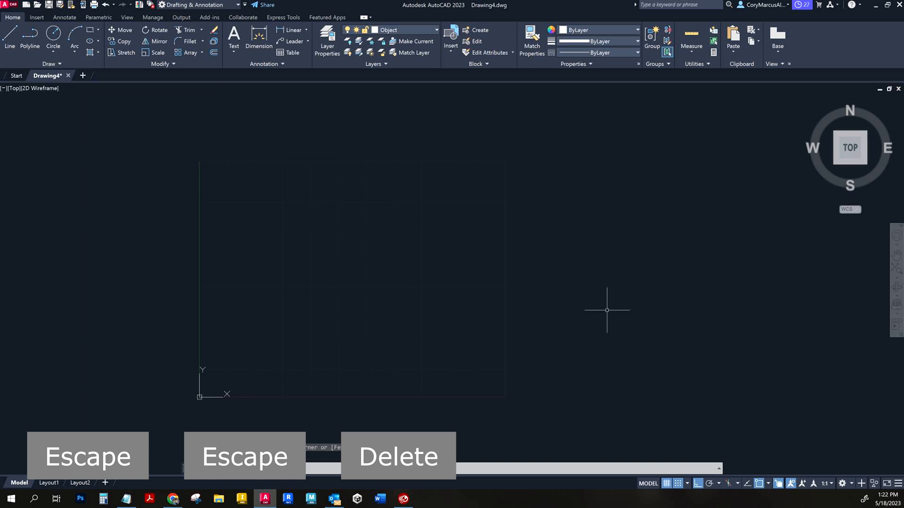
Toggle snap mode off and back on, and turn off the drawing grid display
{"action": "left_click", "coordinate": [679, 480]}
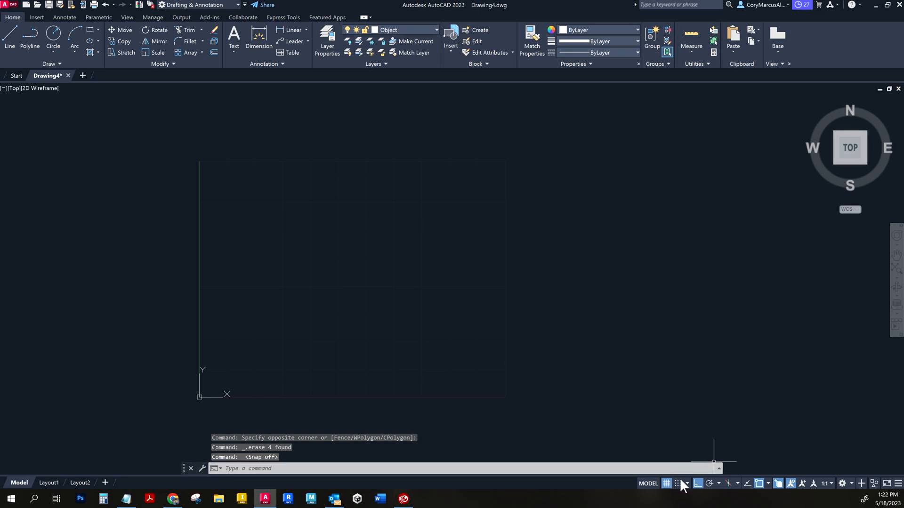
{"action": "left_click", "coordinate": [667, 484]}
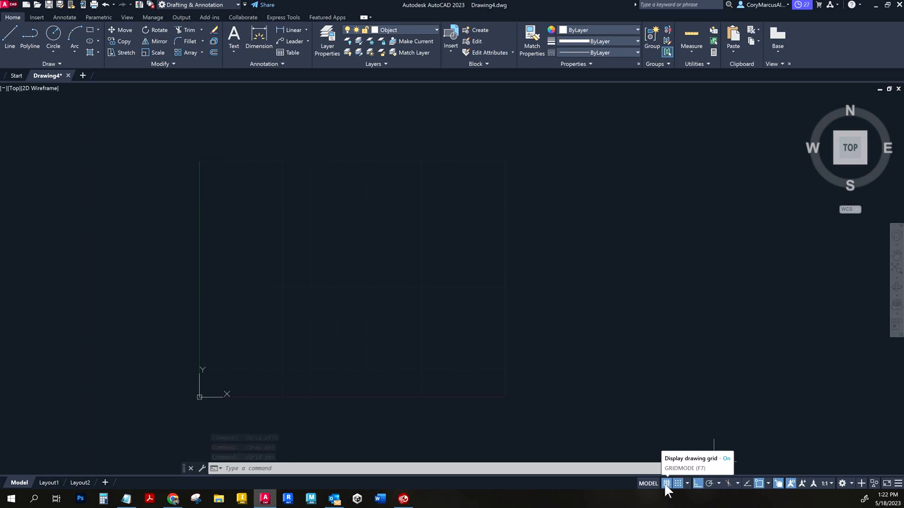
{"action": "left_click", "coordinate": [664, 483]}
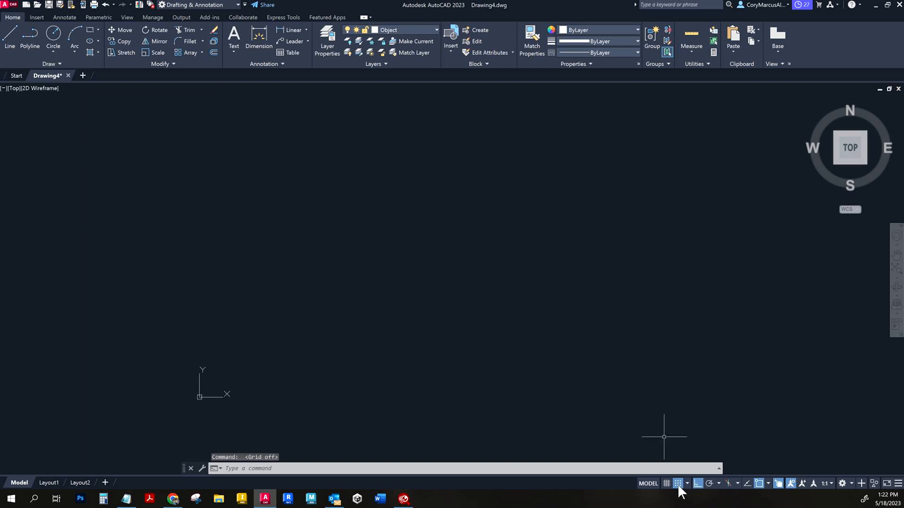
Turn on the drawing grid display, and turn off snap mode and Ortho mode
{"action": "left_click", "coordinate": [666, 483]}
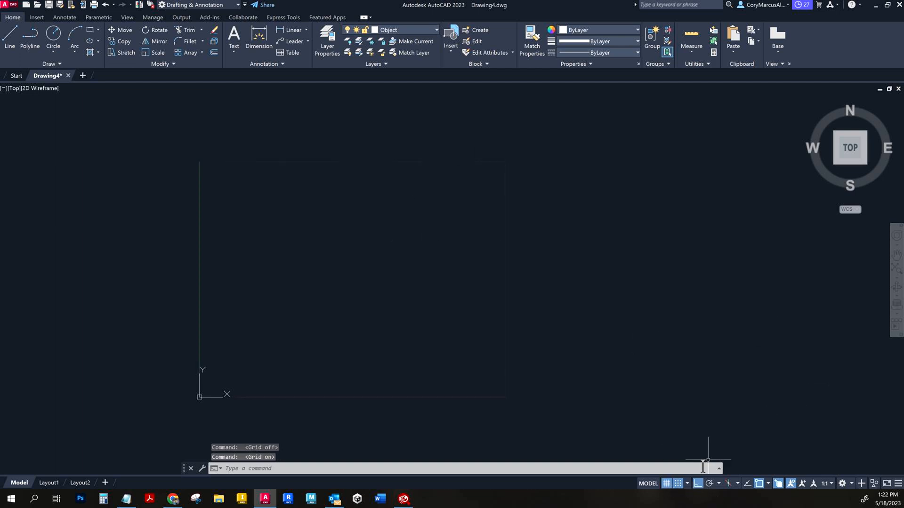
{"action": "left_click", "coordinate": [677, 483]}
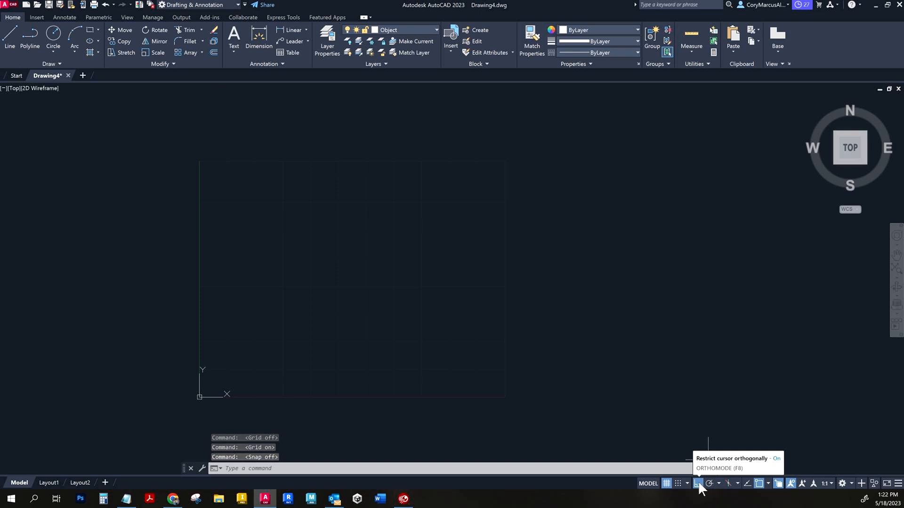
{"action": "left_click", "coordinate": [697, 482]}
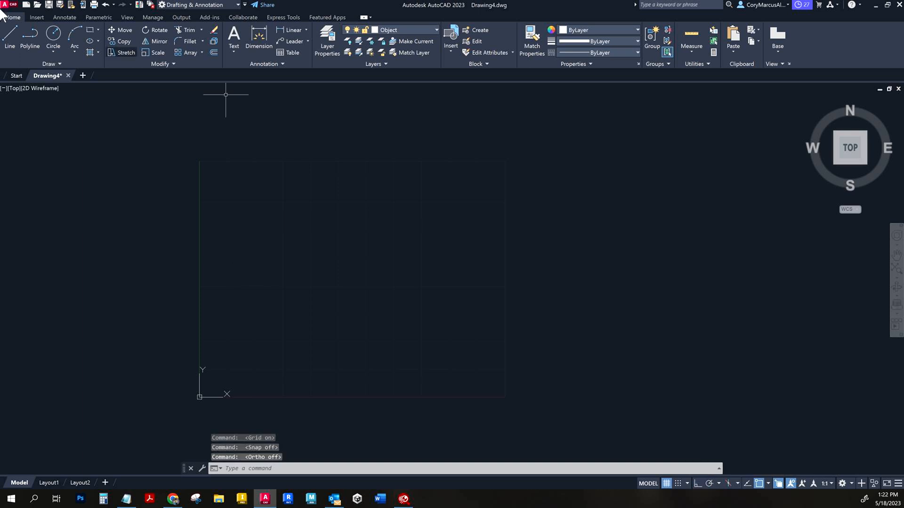
Turn on polar tracking with a 45-degree increment and draw a horizontal line about 4.65 units long inside the grid
{"action": "left_click", "coordinate": [9, 39]}
{"action": "left_click", "coordinate": [318, 296]}
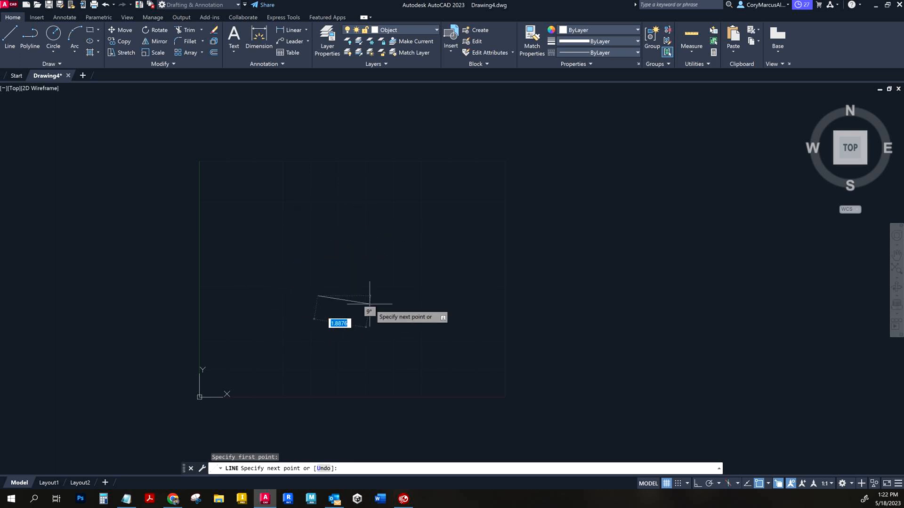
{"action": "left_click", "coordinate": [709, 484]}
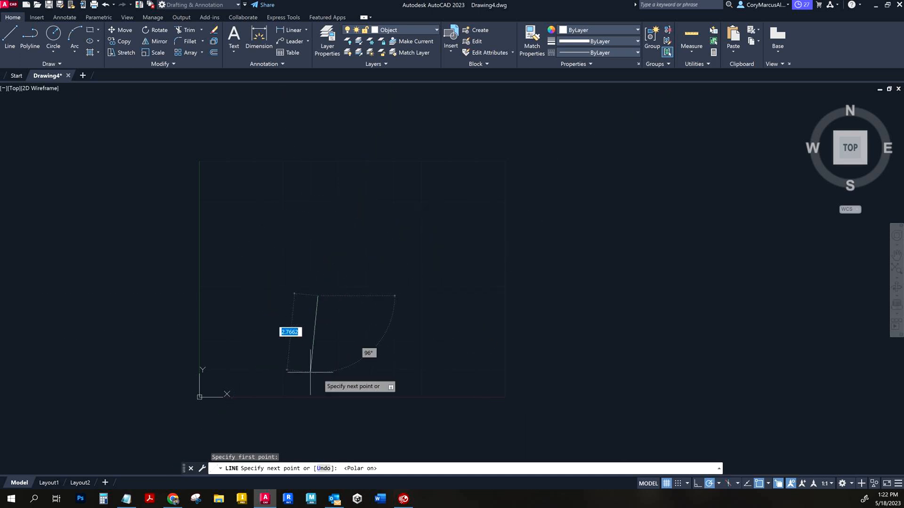
{"action": "right_click", "coordinate": [709, 481]}
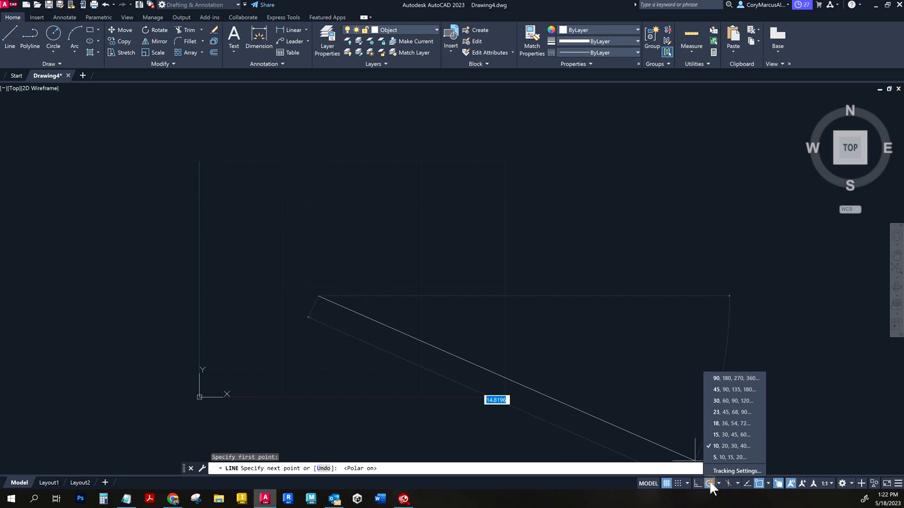
{"action": "left_click", "coordinate": [716, 388]}
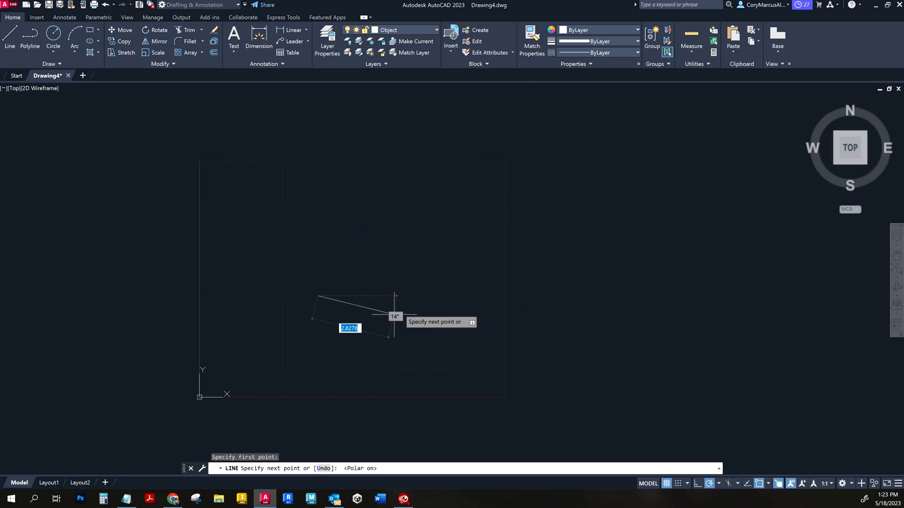
{"action": "left_click", "coordinate": [447, 295]}
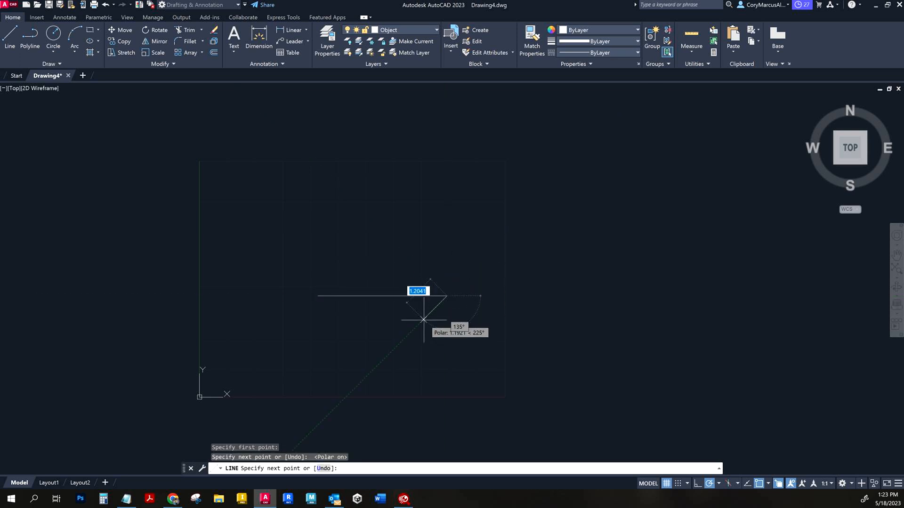
{"action": "key", "text": "Escape"}
Draw a second line about 4.55 units long, rising at about 19° from the horizontal line's left endpoint
{"action": "key", "text": "space"}
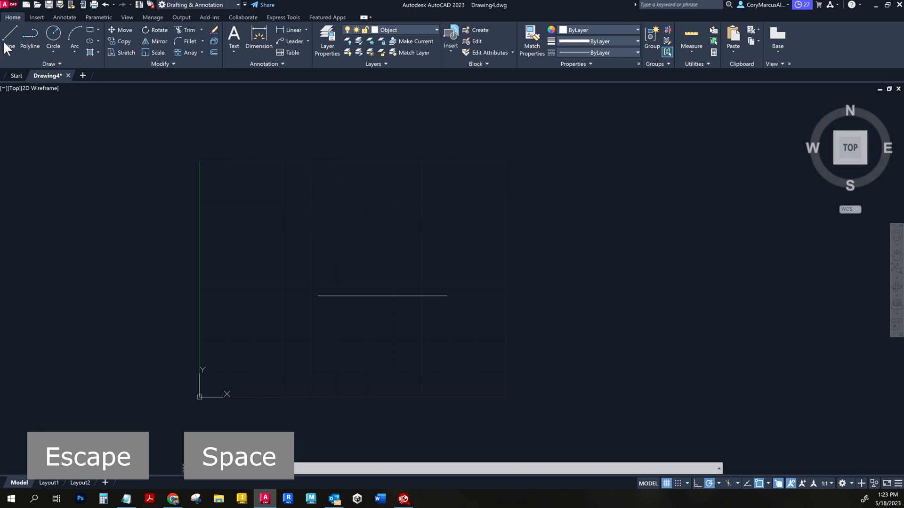
{"action": "left_click", "coordinate": [319, 297]}
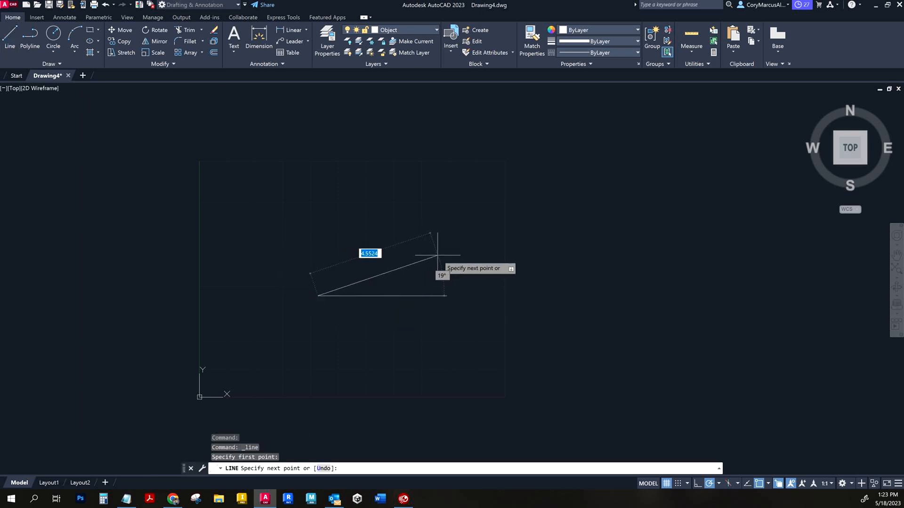
{"action": "left_click", "coordinate": [439, 256]}
{"action": "key", "text": "Escape"}
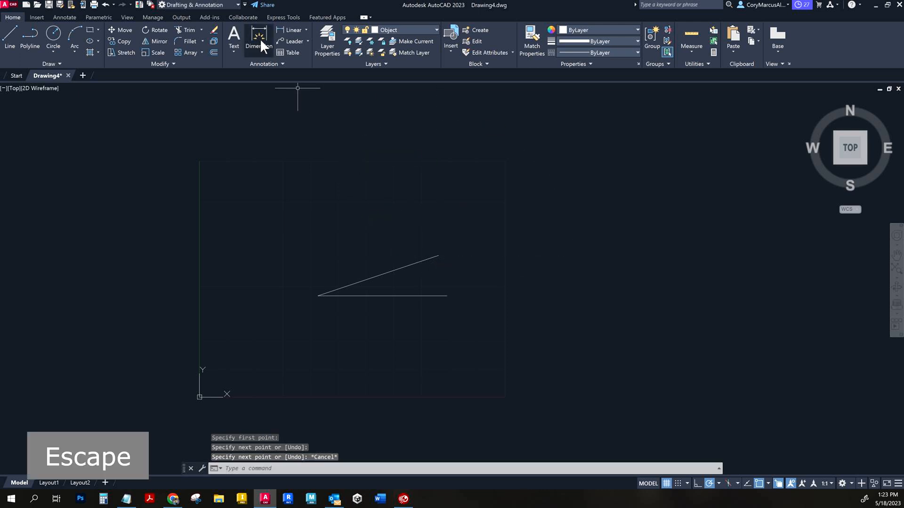
Add an angular dimension between the horizontal line and the sloped line
{"action": "left_click", "coordinate": [258, 38]}
{"action": "left_click", "coordinate": [412, 296]}
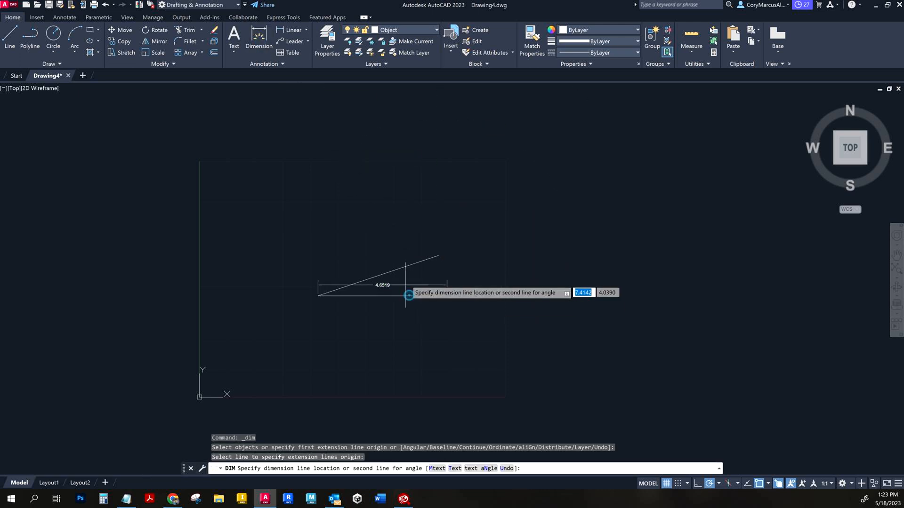
{"action": "left_click", "coordinate": [402, 270]}
{"action": "left_click", "coordinate": [421, 277]}
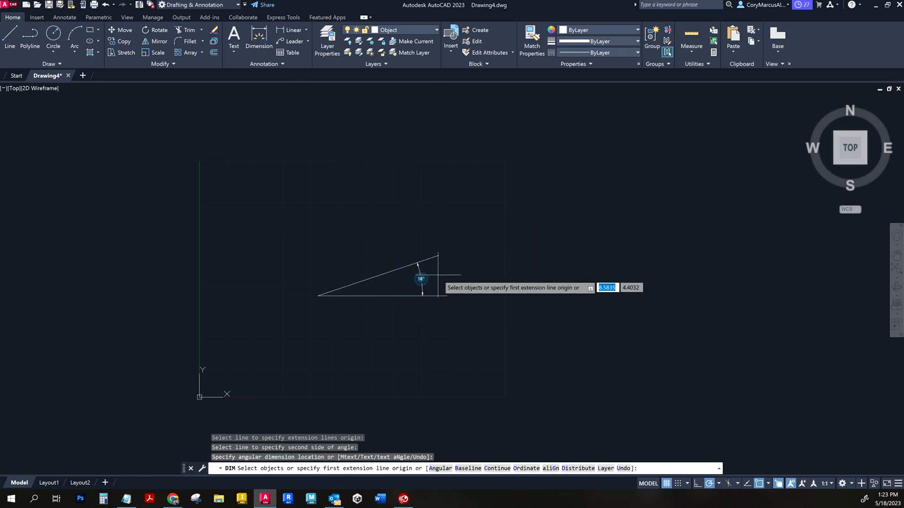
{"action": "key", "text": "Escape"}
{"action": "scroll", "coordinate": [423, 275], "scroll_direction": "up", "scroll_amount": 9}
{"action": "key", "text": "Escape"}
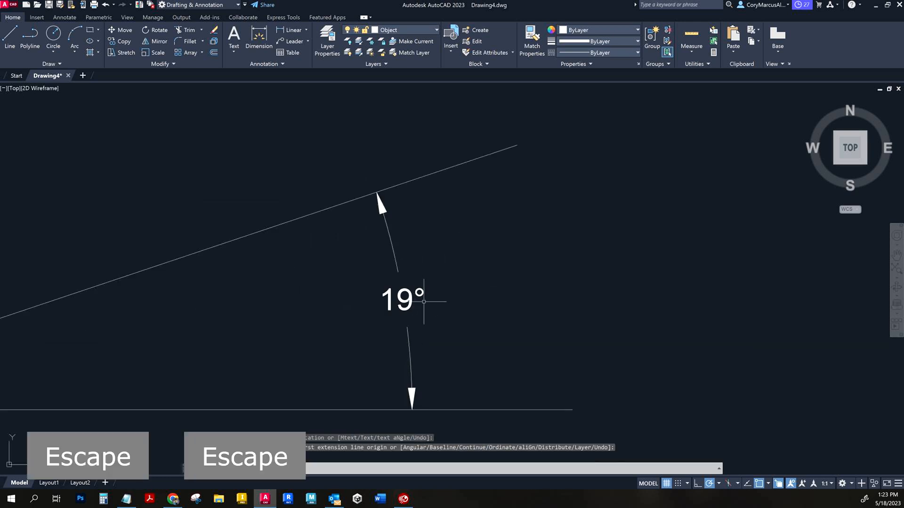
Set the angular dimension's precision to six decimal places
{"action": "left_click", "coordinate": [412, 302]}
{"action": "right_click", "coordinate": [412, 302]}
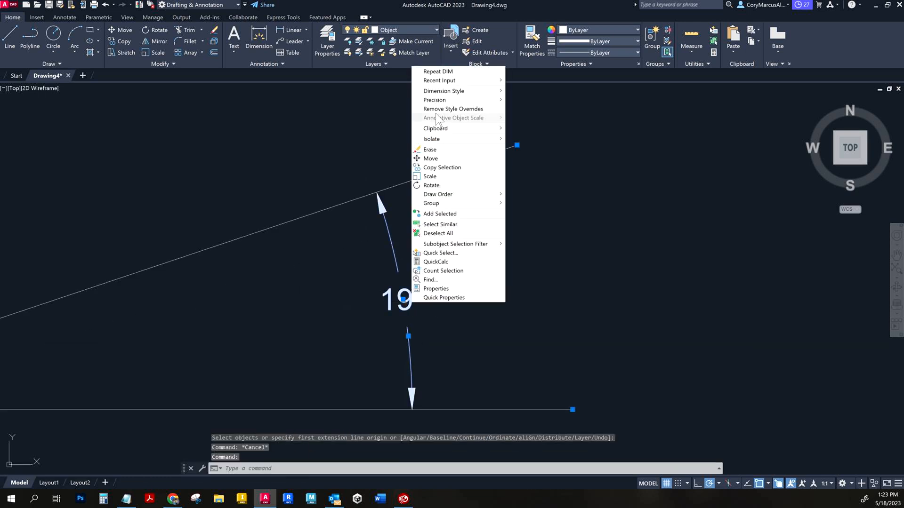
{"action": "mouse_move", "coordinate": [462, 97]}
{"action": "left_click", "coordinate": [527, 153]}
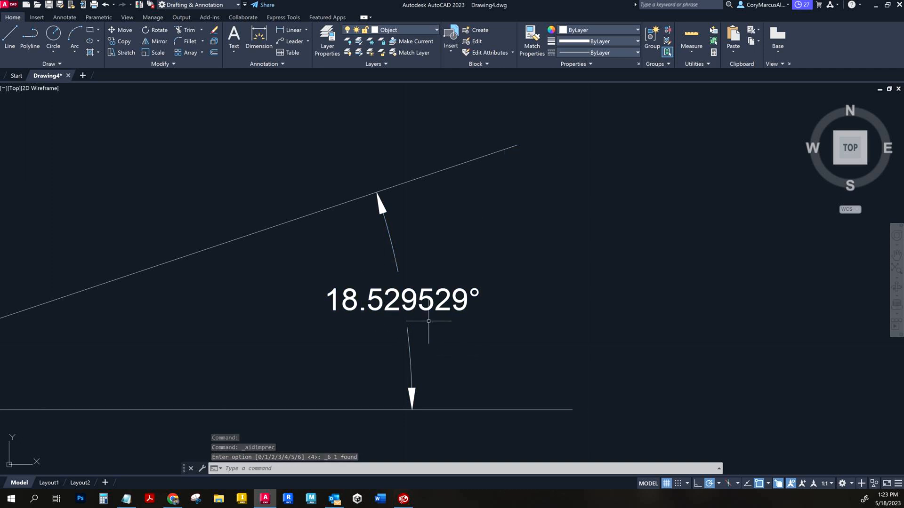
Erase the angular dimension and the sloped line, keeping the horizontal line
{"action": "scroll", "coordinate": [442, 337], "scroll_direction": "down", "scroll_amount": 2}
{"action": "left_click", "coordinate": [468, 337]}
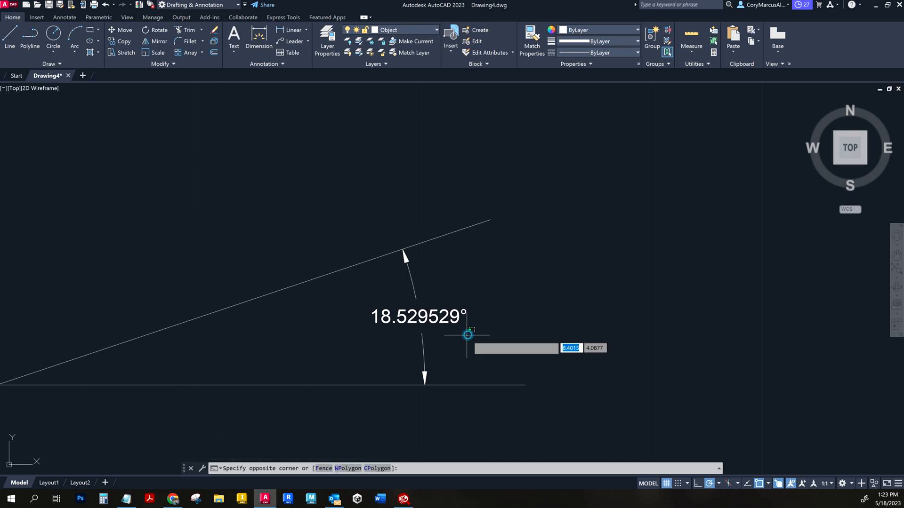
{"action": "left_click", "coordinate": [391, 302]}
{"action": "key", "text": "Delete"}
{"action": "left_click", "coordinate": [424, 317]}
{"action": "left_click", "coordinate": [308, 214]}
{"action": "key", "text": "Delete"}
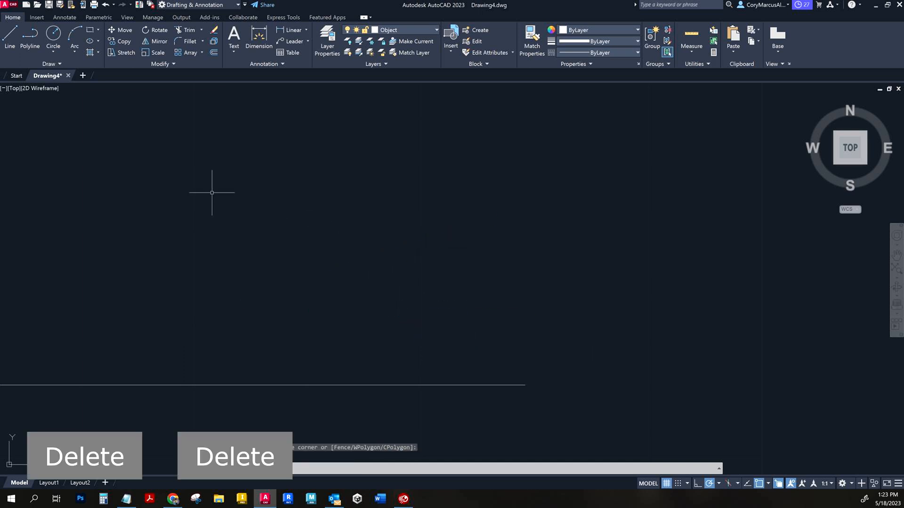
Start a line at the horizontal line's left endpoint and set the polar tracking increment angle to 1 degree
{"action": "left_click", "coordinate": [18, 33]}
{"action": "scroll", "coordinate": [301, 229], "scroll_direction": "down", "scroll_amount": 3}
{"action": "middle_click_drag", "start_coordinate": [301, 229], "coordinate": [383, 277]}
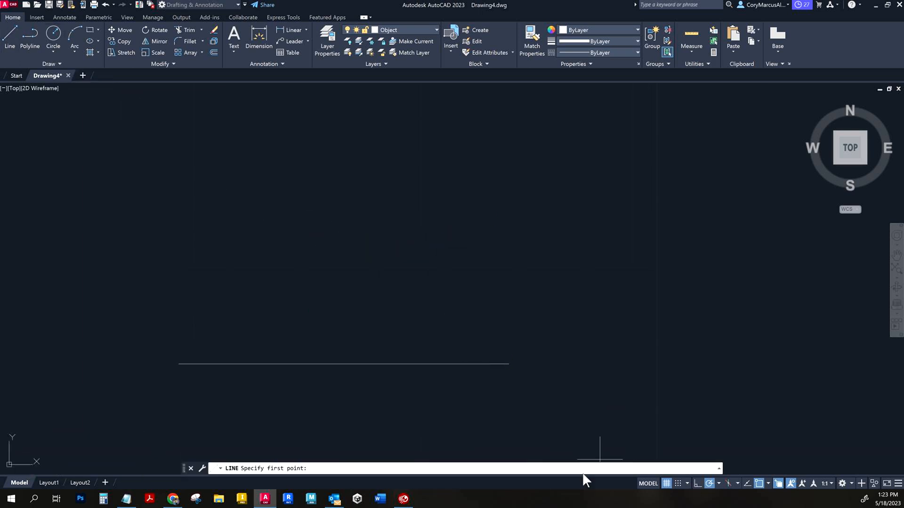
{"action": "left_click", "coordinate": [178, 364]}
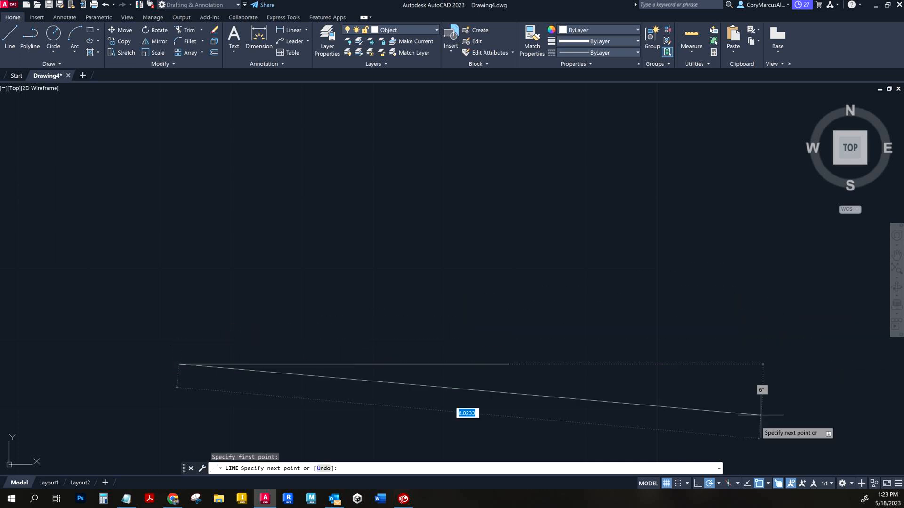
{"action": "left_click", "coordinate": [713, 479]}
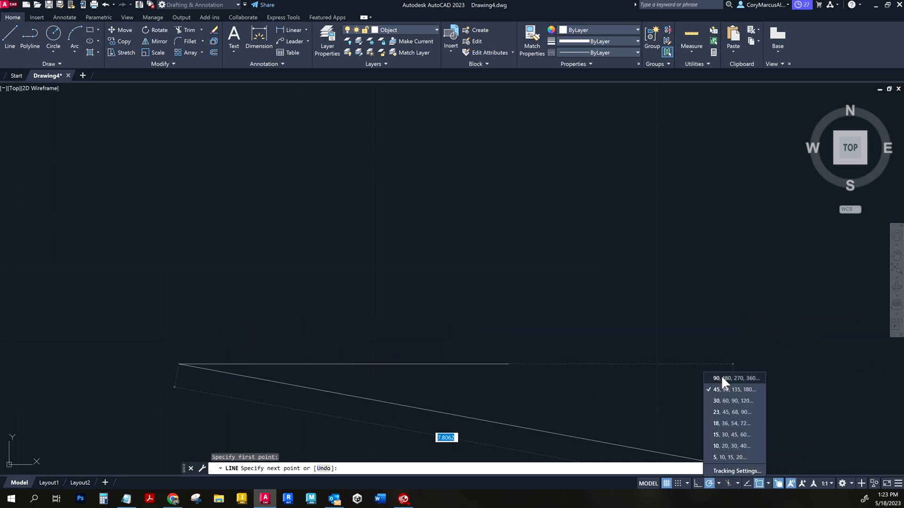
{"action": "left_click", "coordinate": [726, 467]}
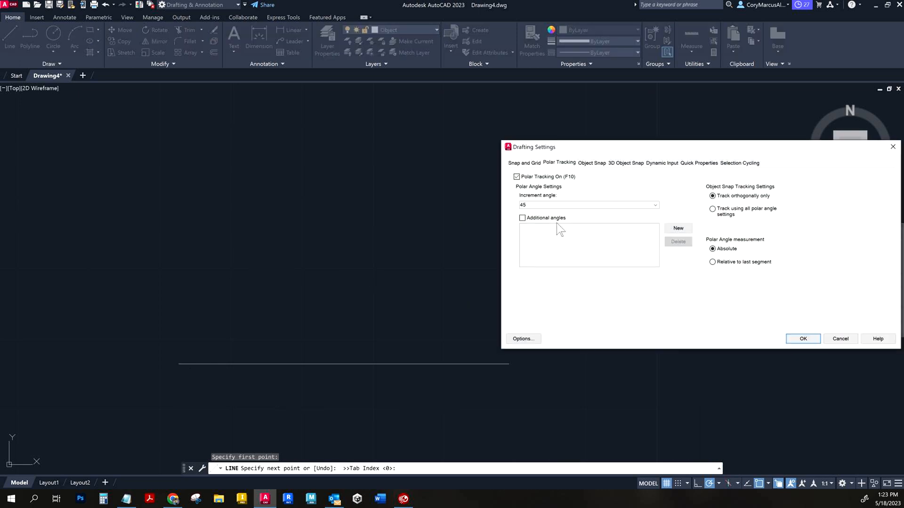
{"action": "left_click", "coordinate": [574, 203]}
{"action": "type", "text": "1"}
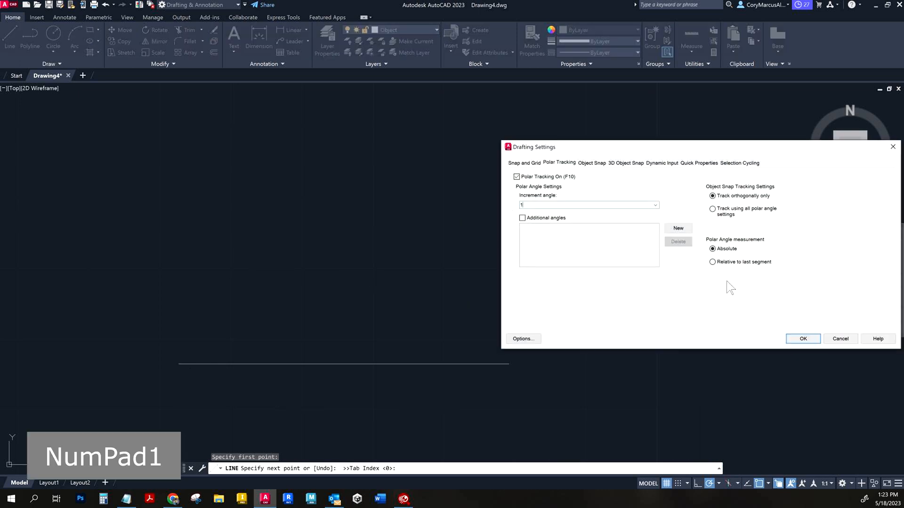
{"action": "left_click", "coordinate": [802, 339]}
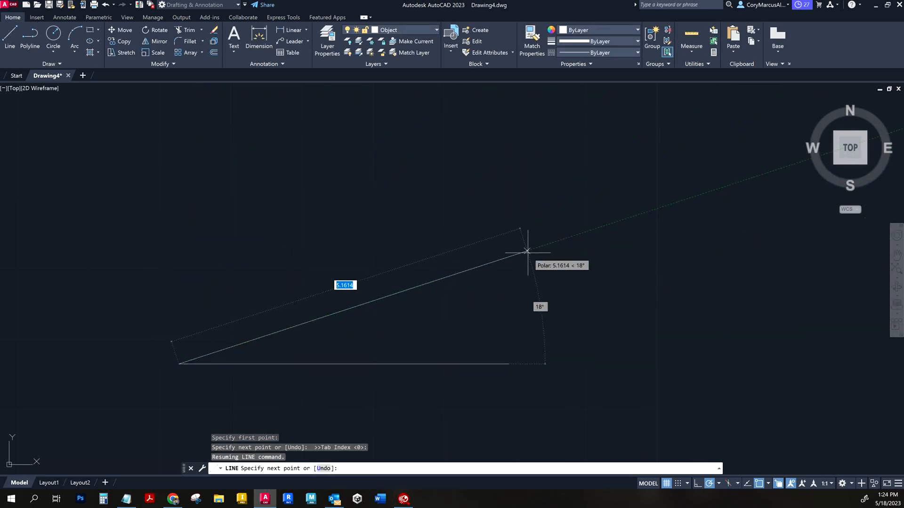
Set the polar tracking increment to 45 degrees and switch it to 30 degrees during the Line command
{"action": "right_click", "coordinate": [707, 483]}
{"action": "left_click", "coordinate": [717, 389]}
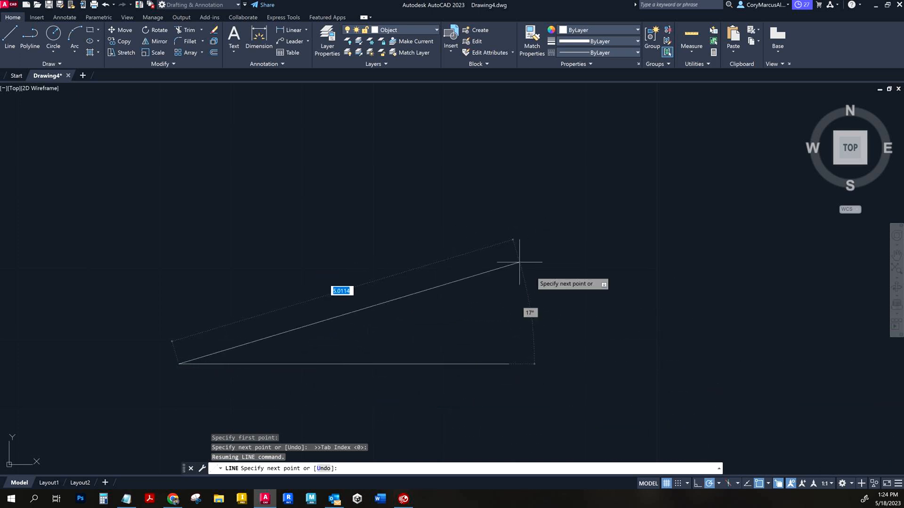
{"action": "right_click", "coordinate": [711, 481]}
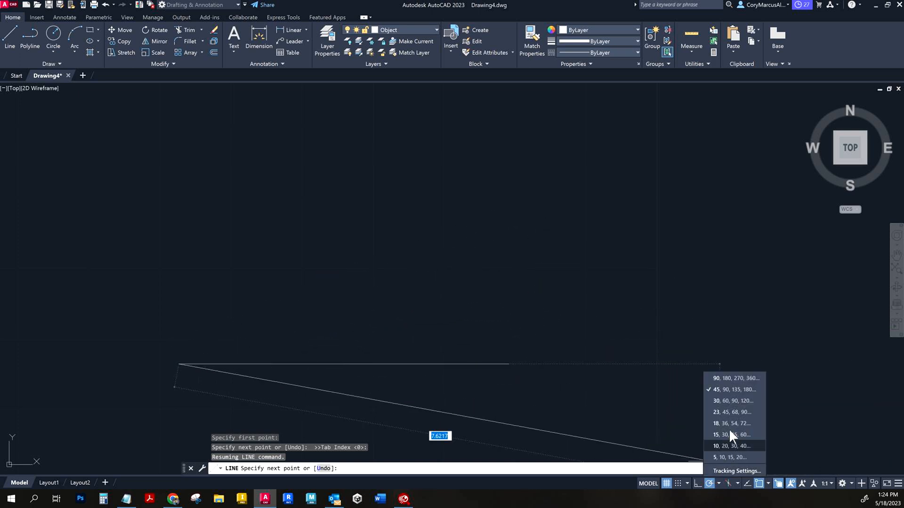
{"action": "left_click", "coordinate": [726, 402]}
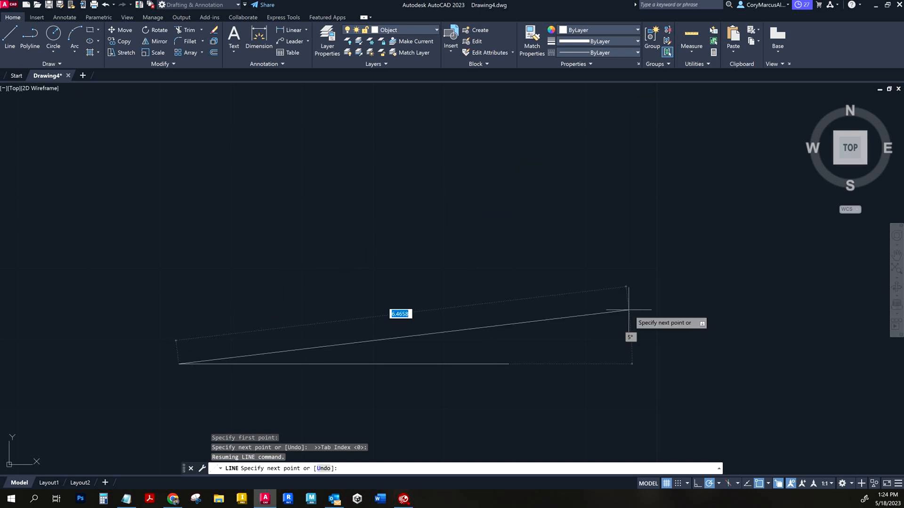
{"action": "scroll", "coordinate": [602, 325], "scroll_direction": "down", "scroll_amount": 2}
{"action": "middle_click_drag", "start_coordinate": [585, 310], "coordinate": [493, 355]}
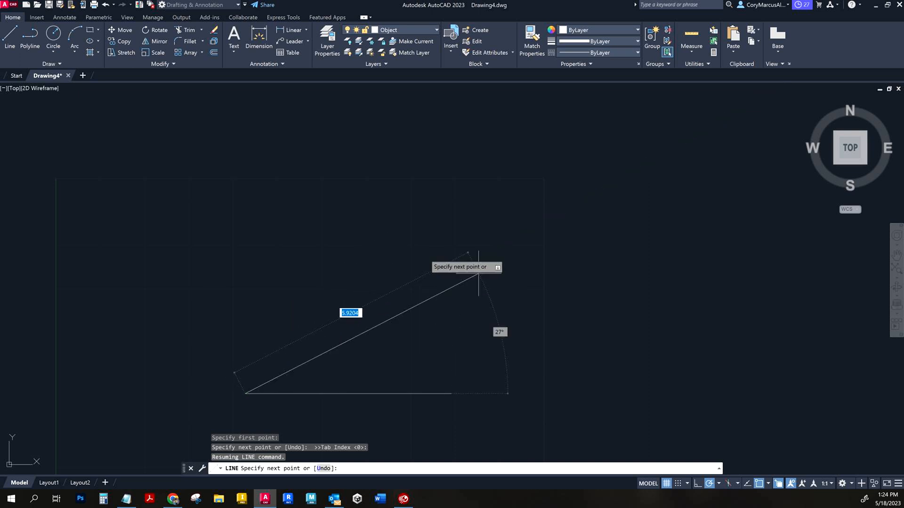
Turn on Ortho mode, abandon the pending line, and draw a rough rectangular outline about 5.5 by 2 units above the horizontal line
{"action": "left_click", "coordinate": [697, 484]}
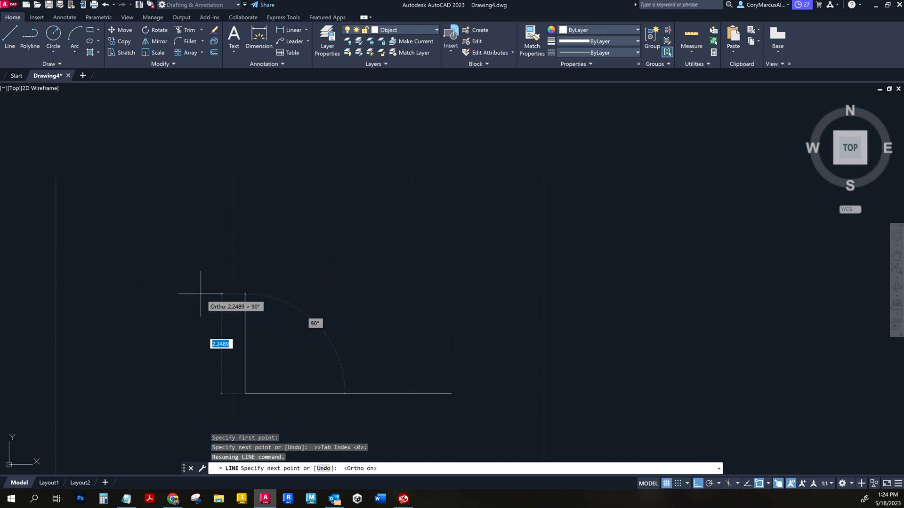
{"action": "key", "text": "Escape"}
{"action": "key", "text": "Return"}
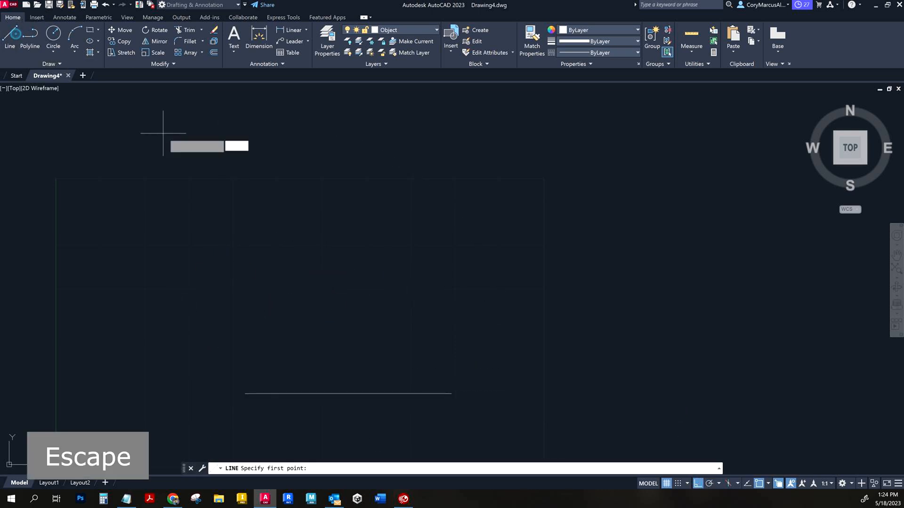
{"action": "left_click", "coordinate": [233, 247]}
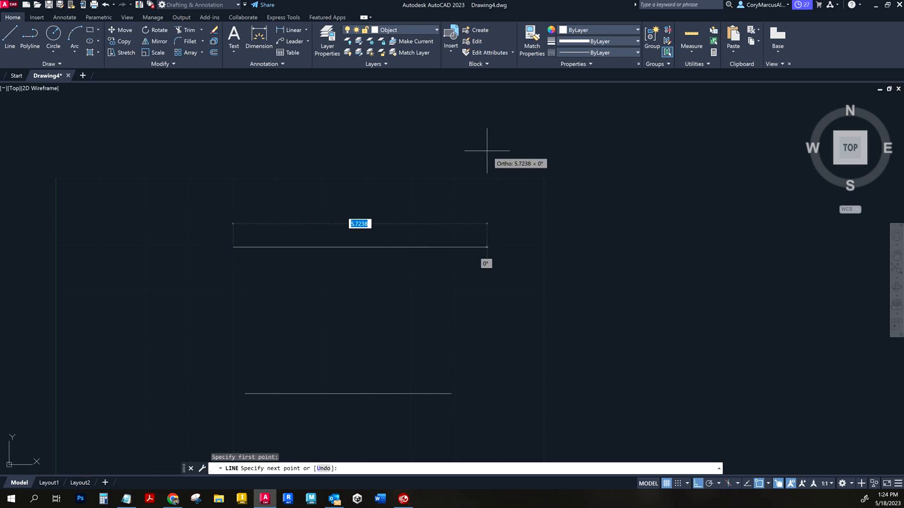
{"action": "left_click", "coordinate": [479, 246]}
{"action": "left_click", "coordinate": [478, 334]}
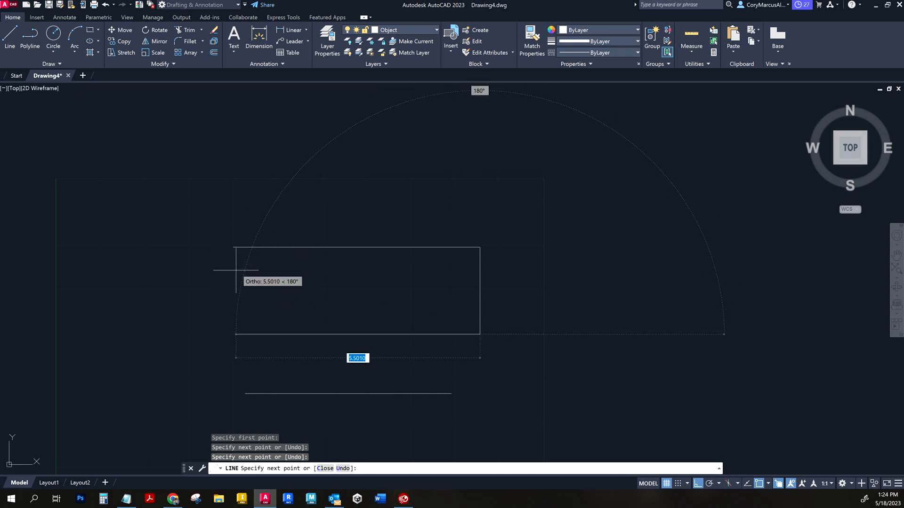
{"action": "left_click", "coordinate": [219, 334]}
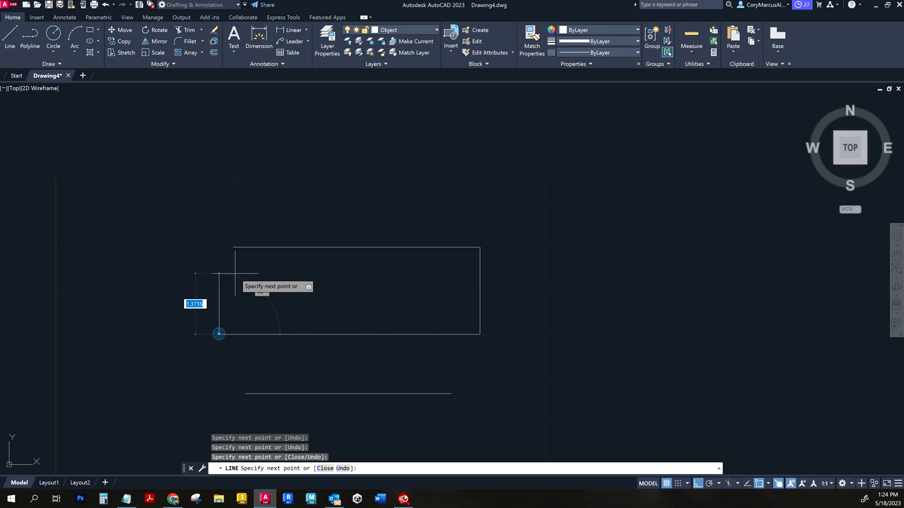
{"action": "left_click", "coordinate": [233, 247]}
{"action": "key", "text": "Escape"}
Erase the outline's left side and all the remaining lines in the drawing
{"action": "left_click", "coordinate": [226, 303]}
{"action": "left_click", "coordinate": [200, 284]}
{"action": "key", "text": "Delete"}
{"action": "left_click", "coordinate": [497, 428]}
{"action": "left_click", "coordinate": [250, 176]}
{"action": "key", "text": "Delete"}
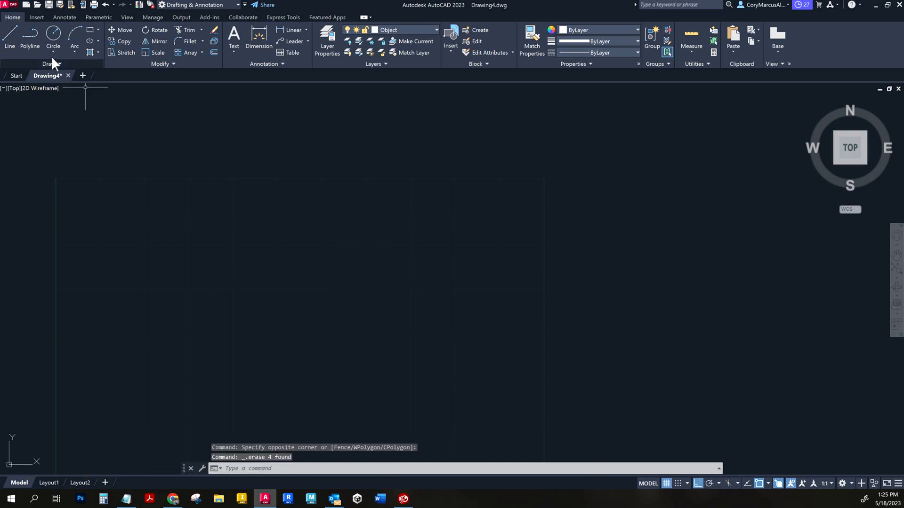
{"action": "left_click", "coordinate": [9, 42]}
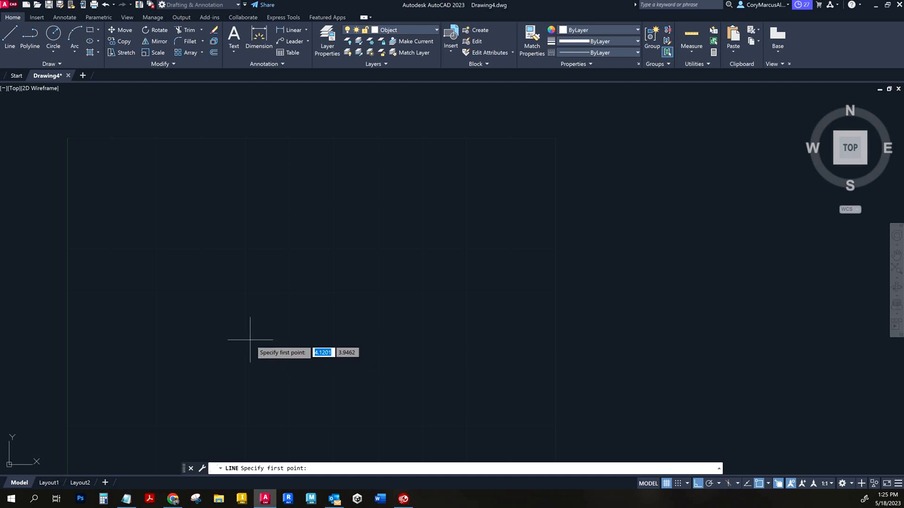
{"action": "left_click", "coordinate": [184, 219]}
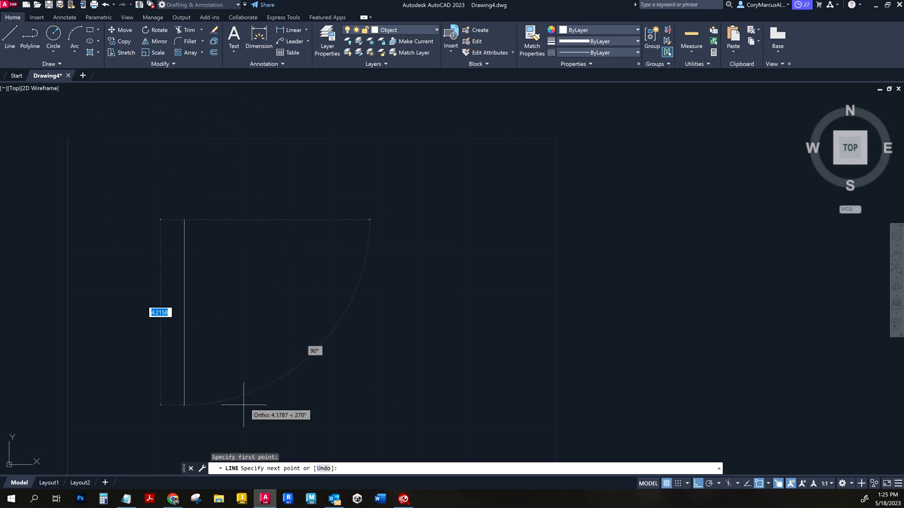
{"action": "key", "text": "Escape"}
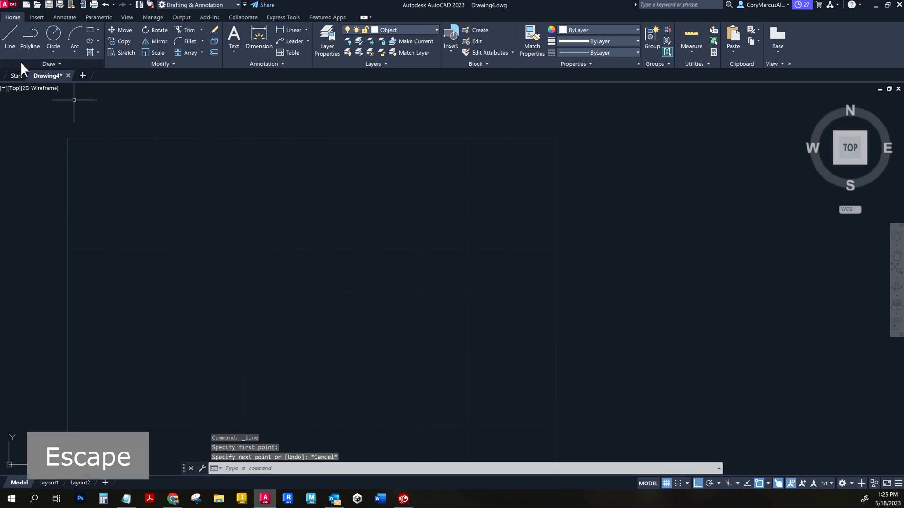
{"action": "left_click", "coordinate": [10, 39]}
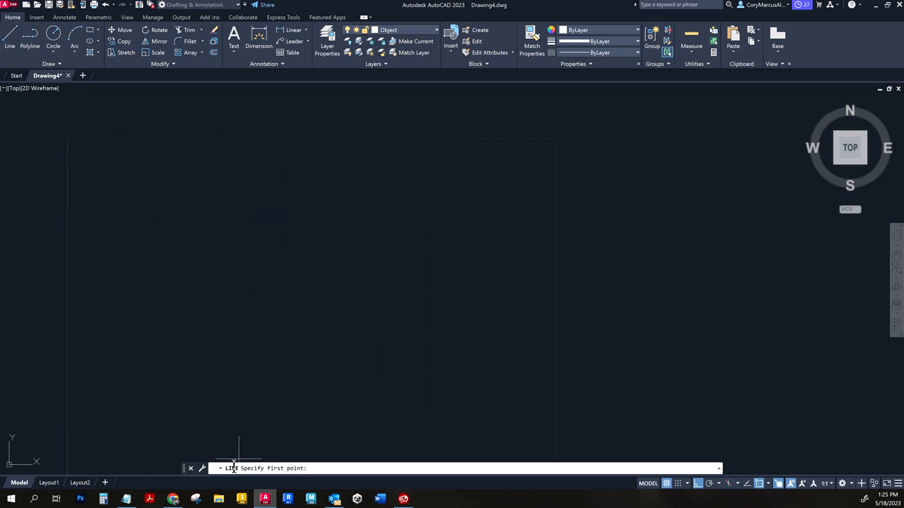
{"action": "left_click", "coordinate": [224, 209]}
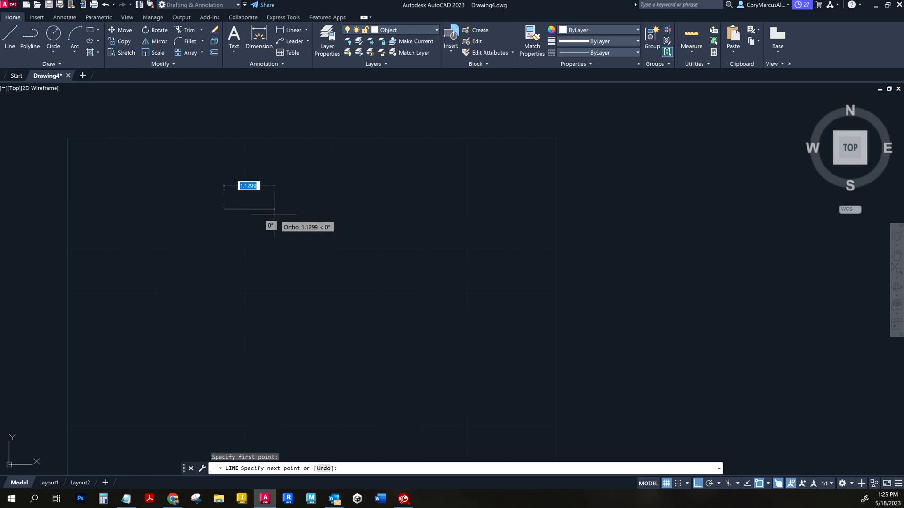
{"action": "key", "text": "Escape"}
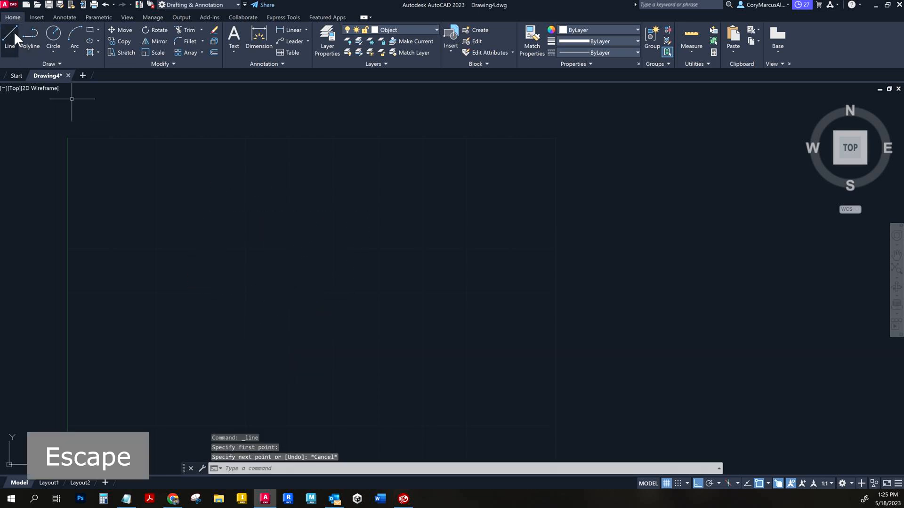
Draw connected lines from the origin 0,0: 4 units up, 4 units to the right, and 2 units up
{"action": "left_click", "coordinate": [11, 38]}
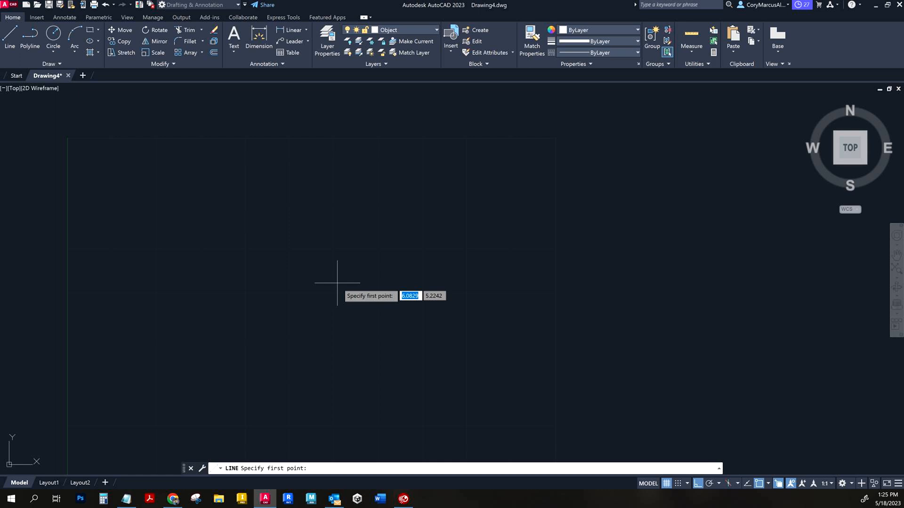
{"action": "scroll", "coordinate": [337, 283], "scroll_direction": "down", "scroll_amount": 2}
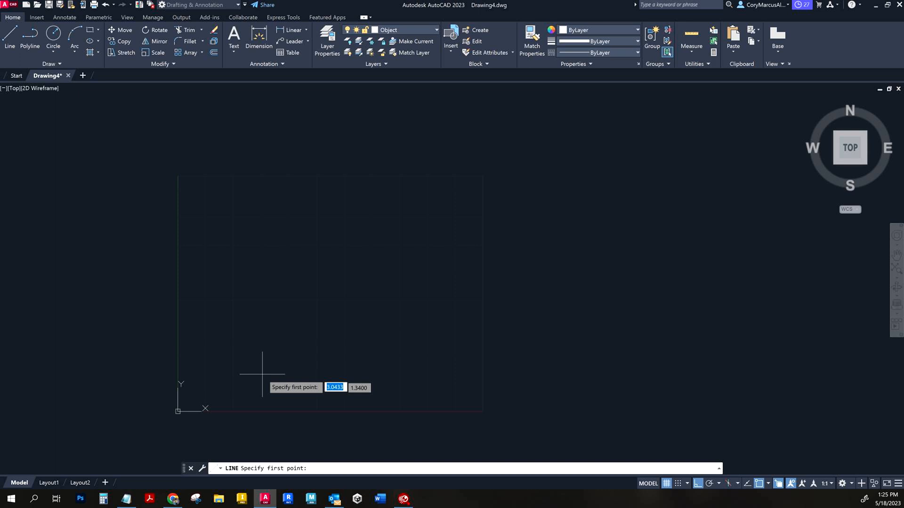
{"action": "type", "text": "0,0"}
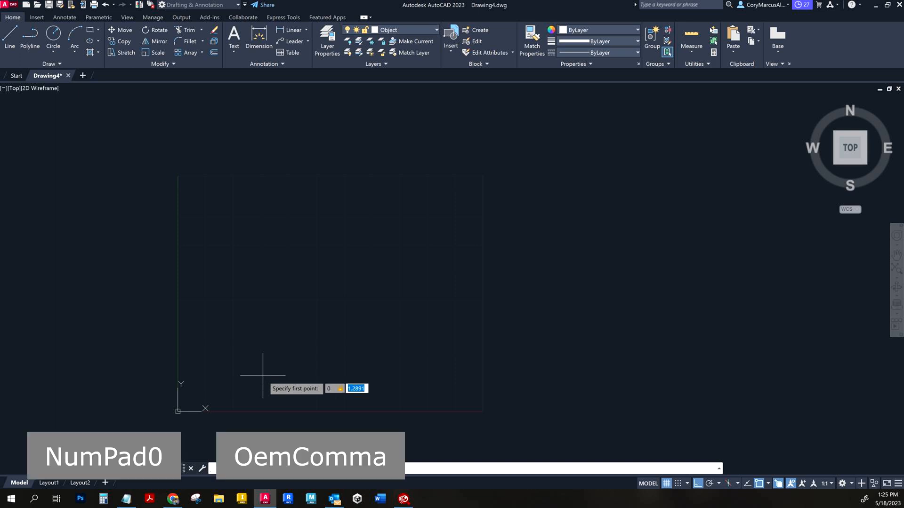
{"action": "key", "text": "Return"}
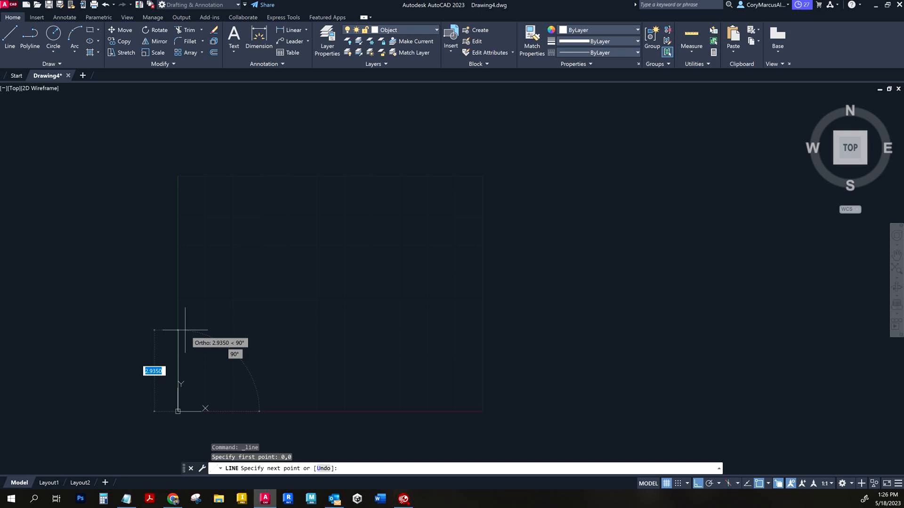
{"action": "type", "text": "4"}
{"action": "key", "text": "Return"}
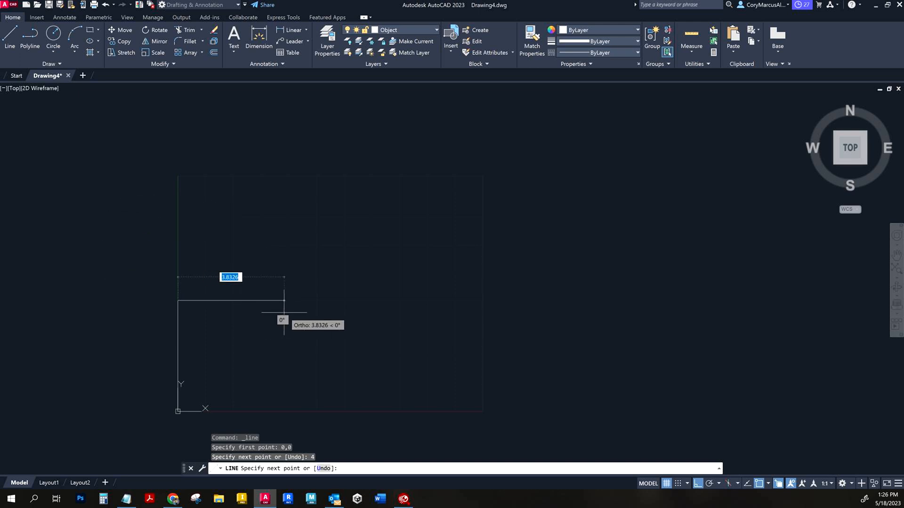
{"action": "type", "text": "4"}
{"action": "key", "text": "Return"}
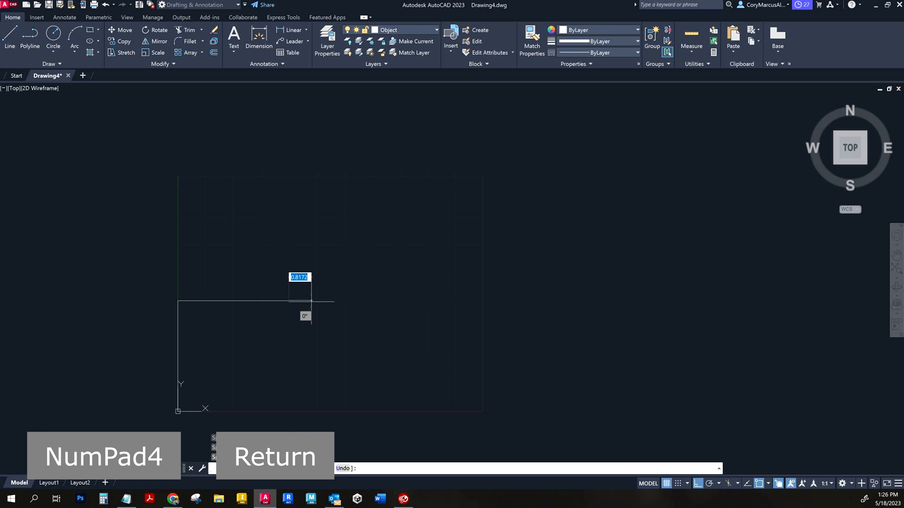
{"action": "type", "text": "2"}
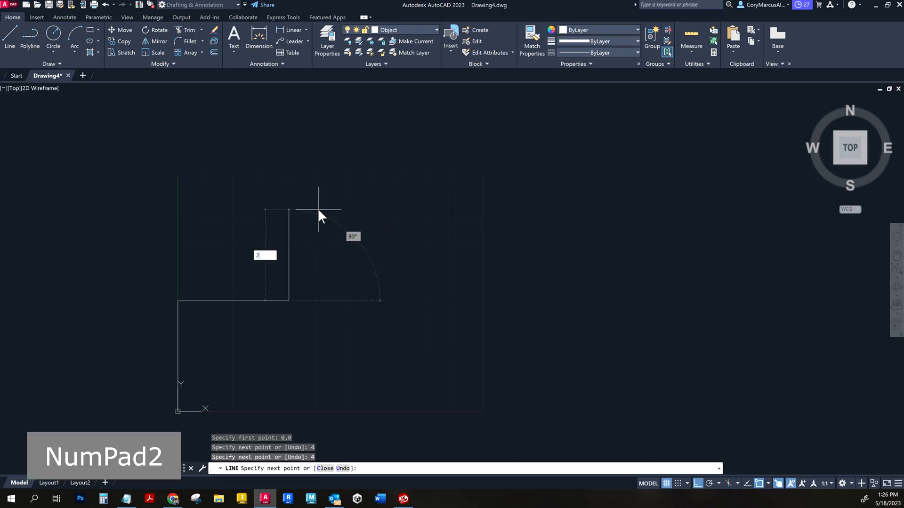
{"action": "key", "text": "Return"}
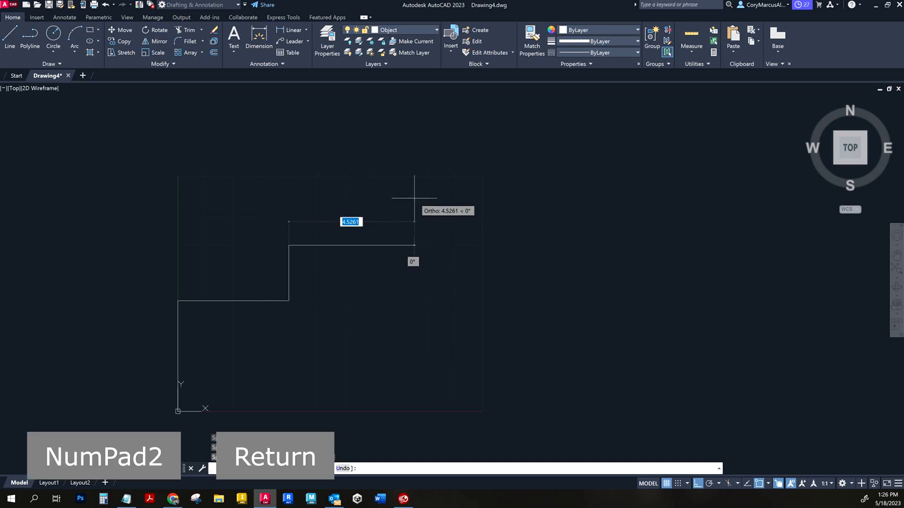
Switch on polar tracking, add a 6-unit line segment sloping down at 330 degrees, and end the Line command
{"action": "left_click", "coordinate": [707, 483]}
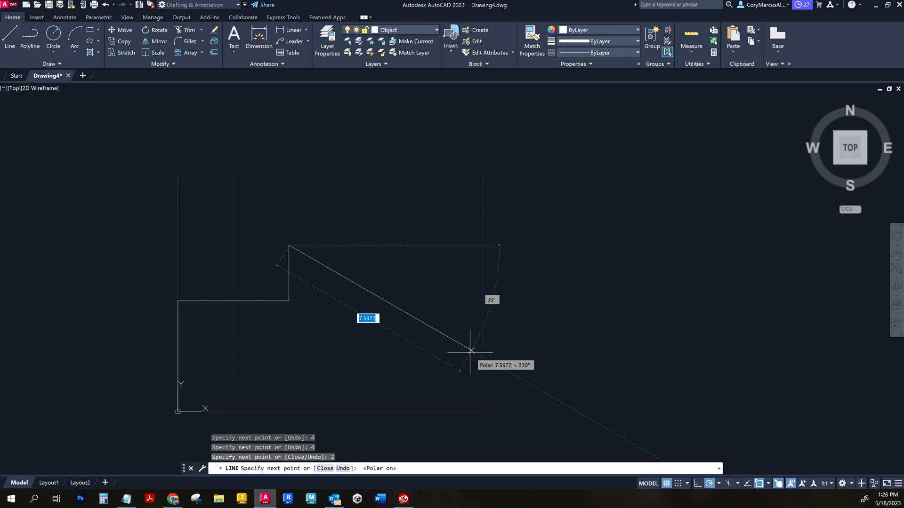
{"action": "type", "text": "6"}
{"action": "key", "text": "Return"}
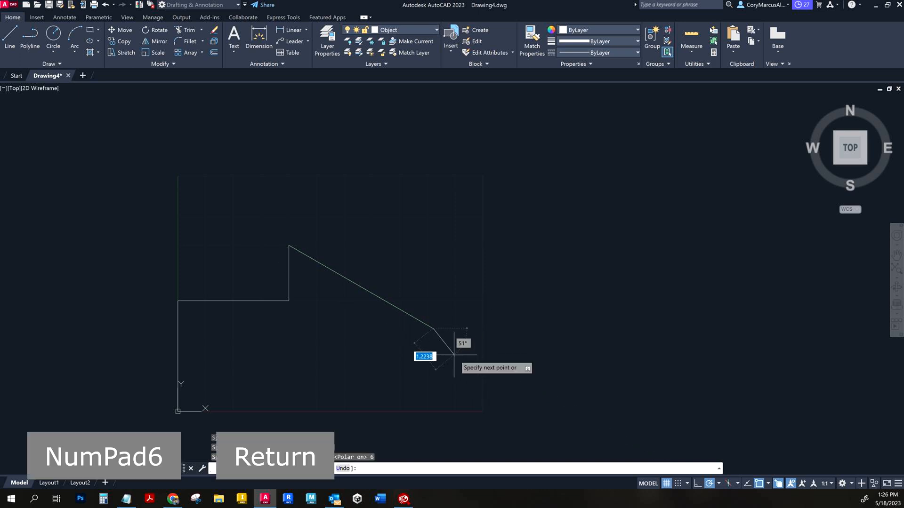
{"action": "scroll", "coordinate": [453, 354], "scroll_direction": "down", "scroll_amount": 2}
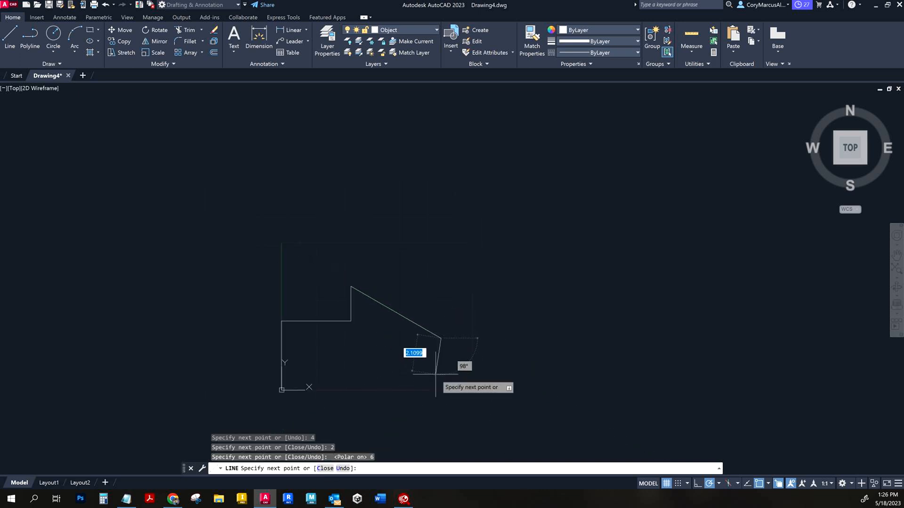
{"action": "key", "text": "Escape"}
{"action": "scroll", "coordinate": [384, 356], "scroll_direction": "up", "scroll_amount": 2}
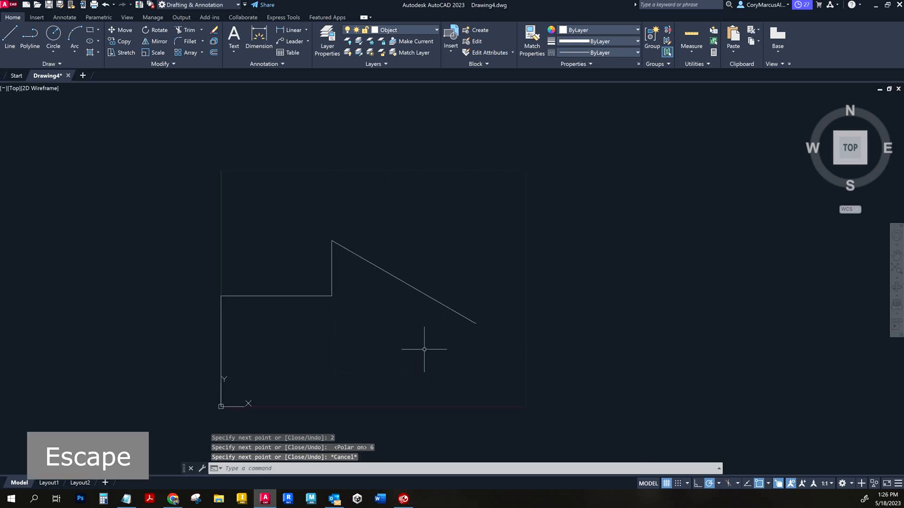
Erase all four connected line segments from the drawing
{"action": "left_click", "coordinate": [552, 407]}
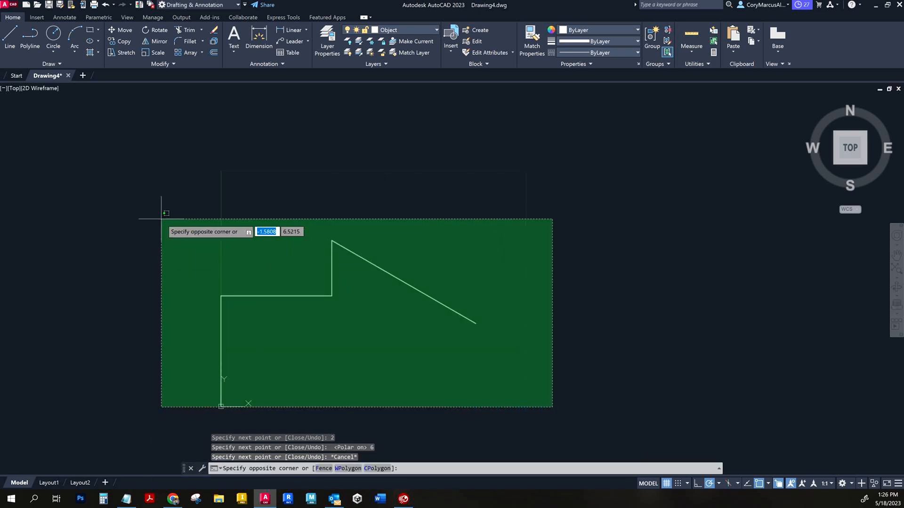
{"action": "left_click", "coordinate": [158, 193]}
{"action": "key", "text": "Delete"}
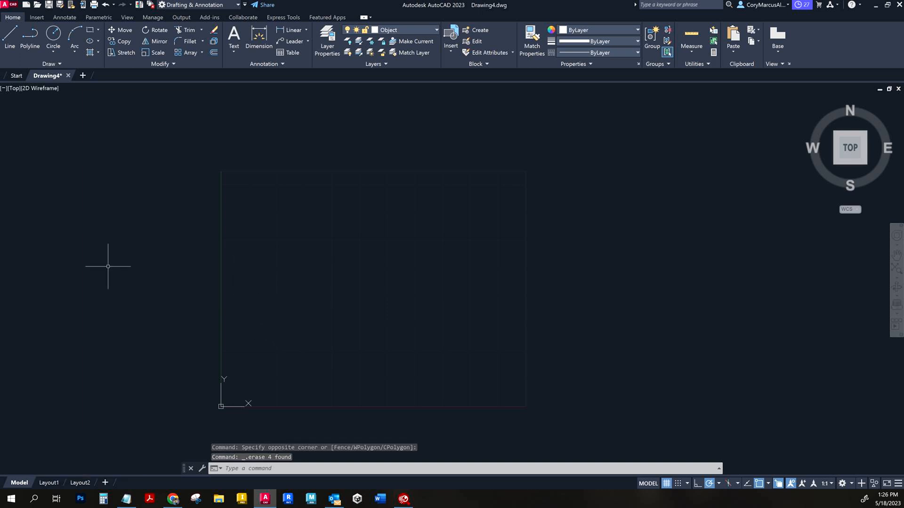
Draw a circle of radius 2 near the middle of the grid area and erase it
{"action": "left_click", "coordinate": [53, 35]}
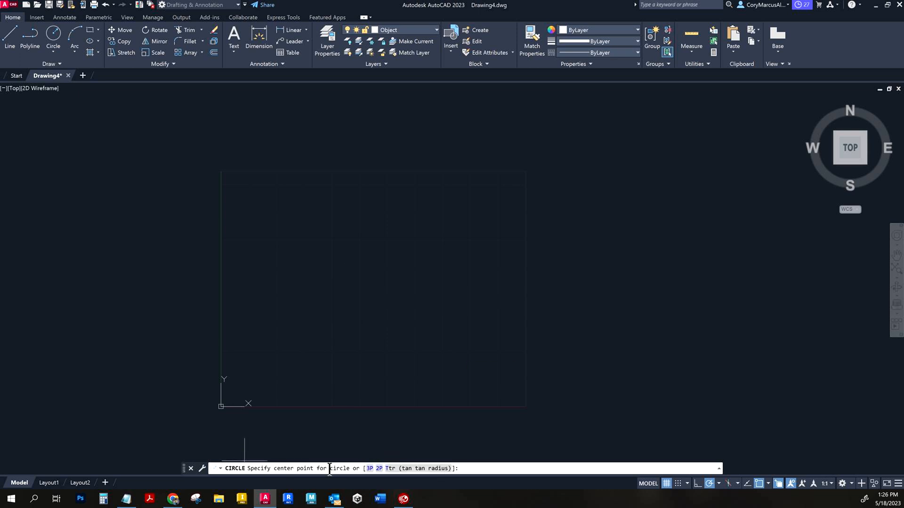
{"action": "left_click", "coordinate": [339, 289]}
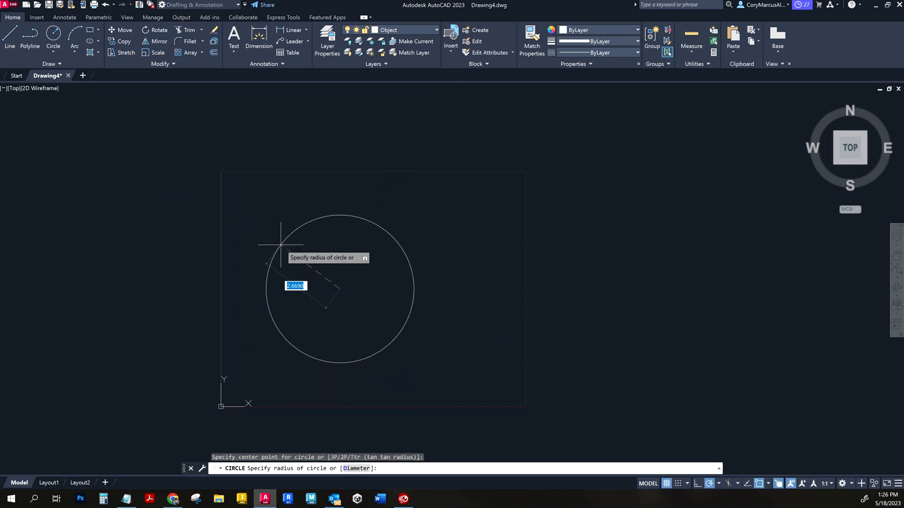
{"action": "type", "text": "2"}
{"action": "key", "text": "Return"}
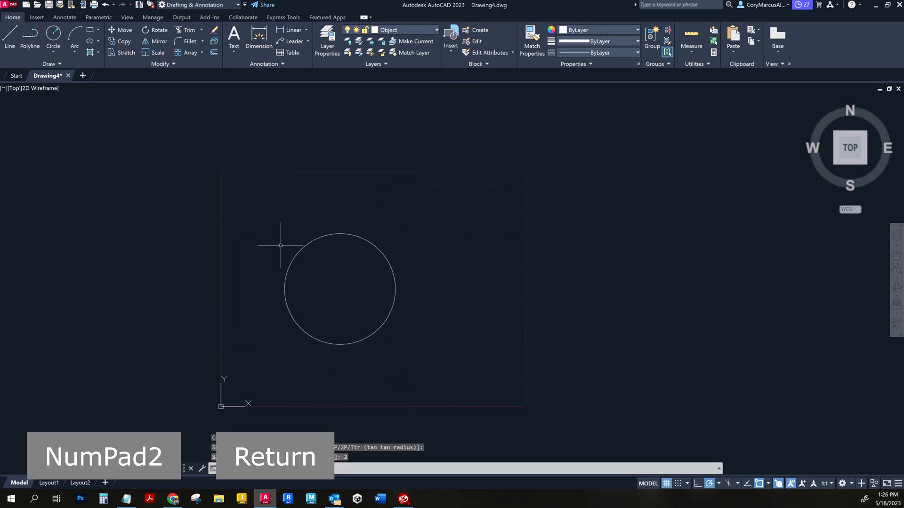
{"action": "left_click", "coordinate": [473, 342]}
{"action": "left_click", "coordinate": [395, 307]}
{"action": "key", "text": "Delete"}
{"action": "left_click", "coordinate": [57, 53]}
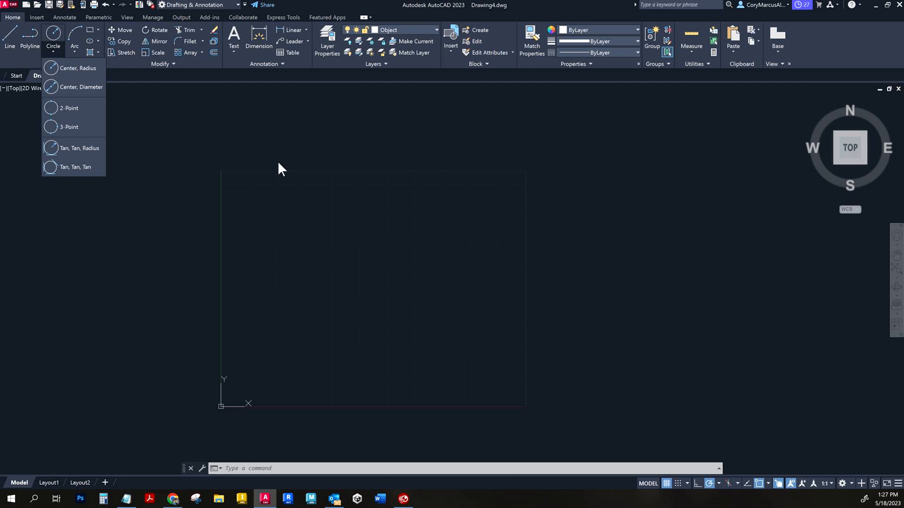
{"action": "left_click", "coordinate": [414, 313]}
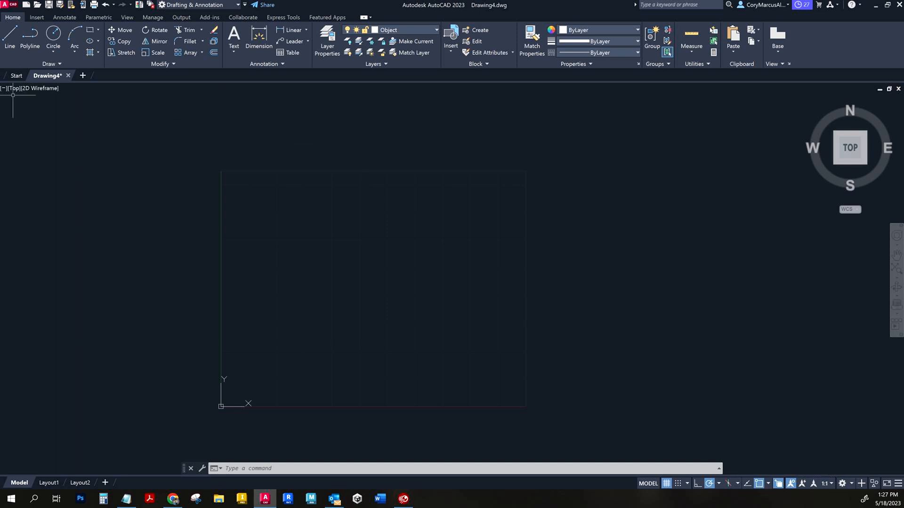
Draw a single line sloping slightly down to the right near the middle of the grid area
{"action": "left_click", "coordinate": [12, 29]}
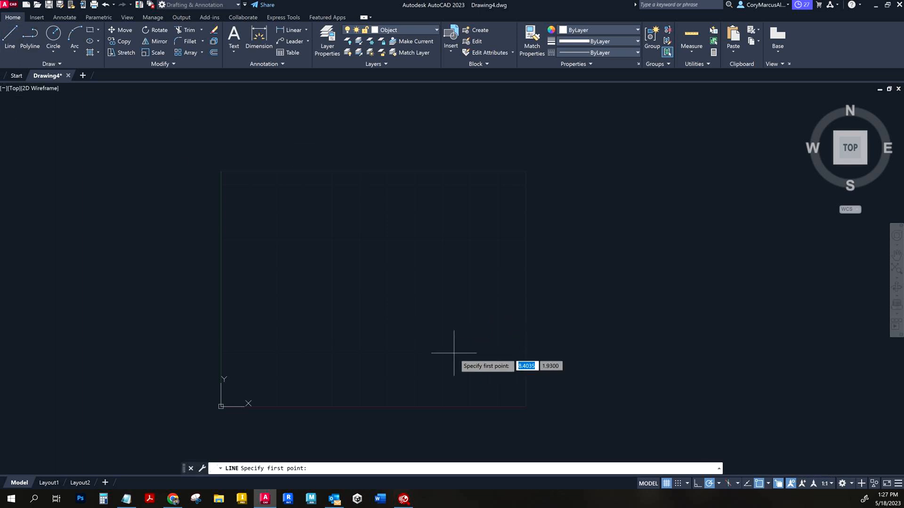
{"action": "left_click", "coordinate": [344, 272]}
{"action": "left_click", "coordinate": [430, 283]}
{"action": "key", "text": "Escape"}
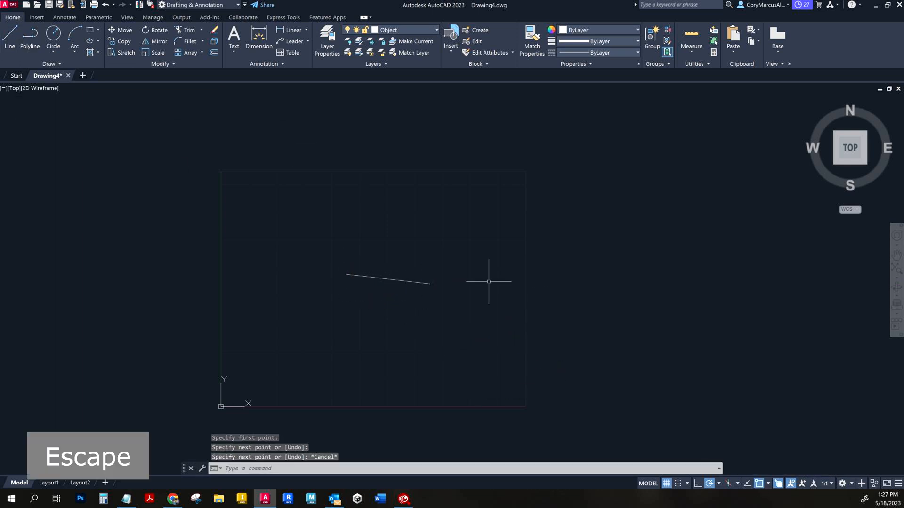
Draw a second line from the sloping line's right endpoint diagonally up to the right, using object snap
{"action": "scroll", "coordinate": [417, 291], "scroll_direction": "up", "scroll_amount": 4}
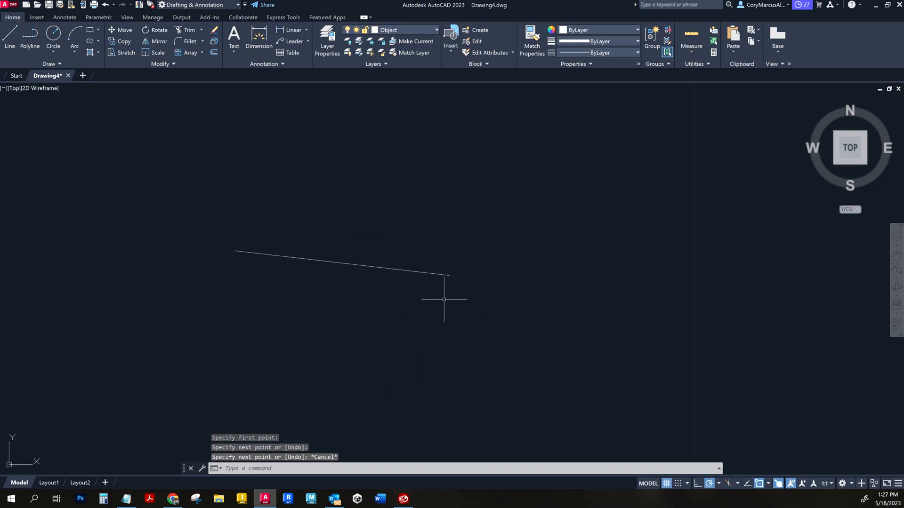
{"action": "key", "text": "space"}
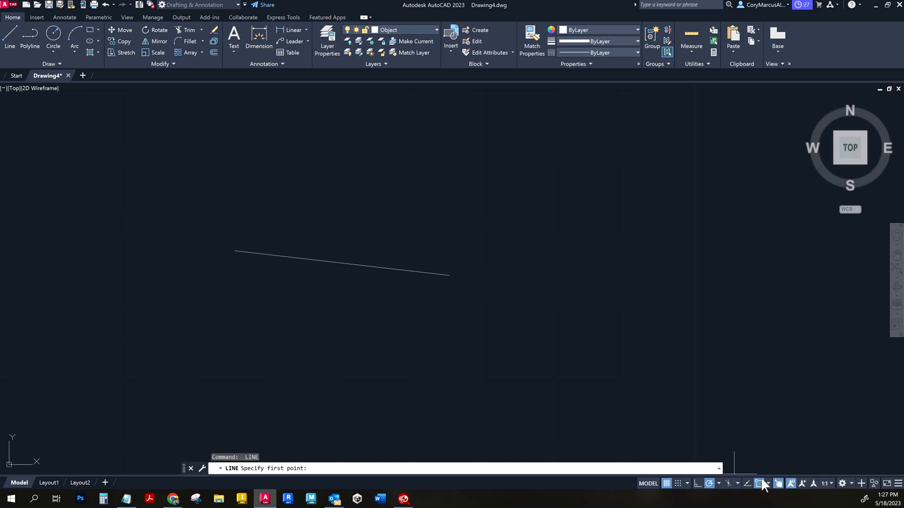
{"action": "left_click", "coordinate": [448, 275]}
{"action": "left_click", "coordinate": [563, 195]}
{"action": "key", "text": "Escape"}
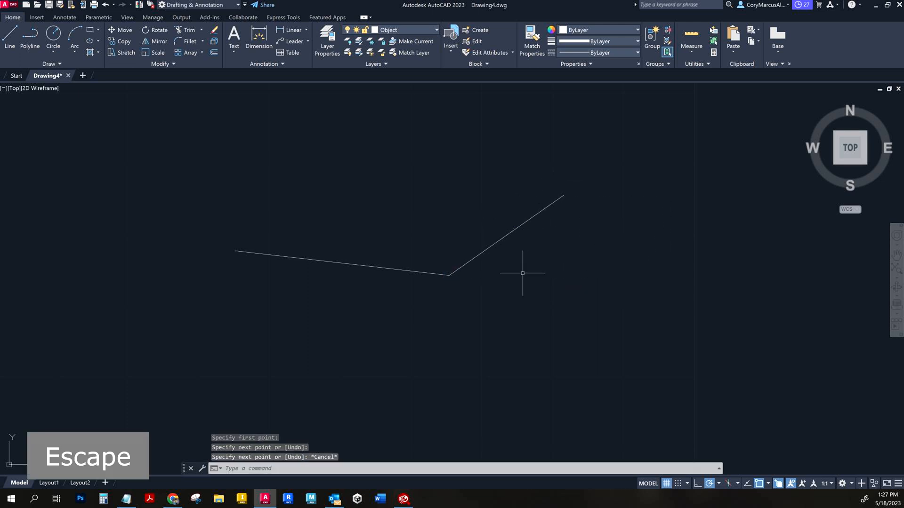
Turn off object snap and draw a line by eye from the sloping line's left endpoint diagonally up to the left
{"action": "left_click", "coordinate": [759, 483]}
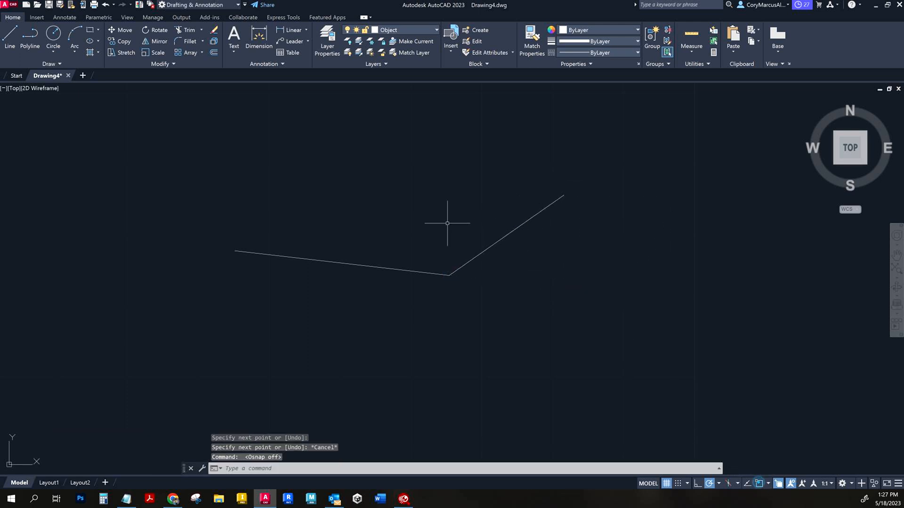
{"action": "left_click", "coordinate": [11, 38]}
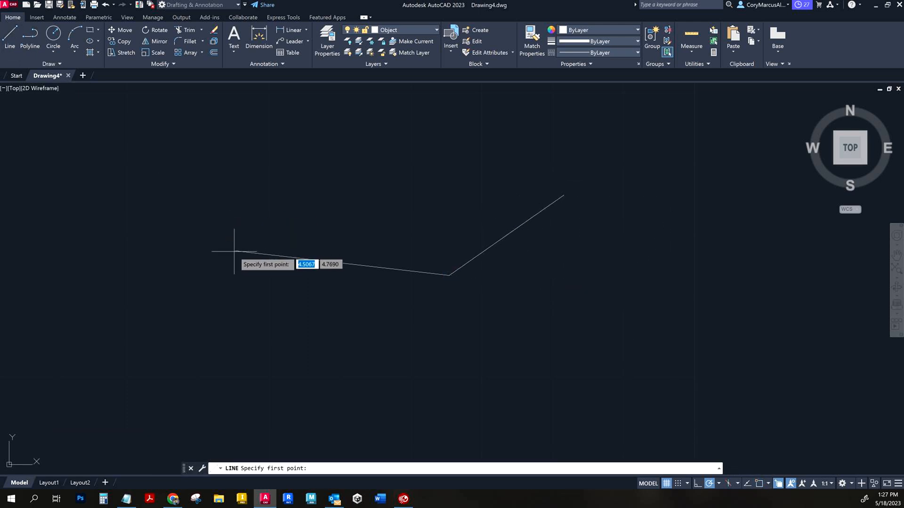
{"action": "scroll", "coordinate": [235, 249], "scroll_direction": "up", "scroll_amount": 5}
{"action": "scroll", "coordinate": [235, 249], "scroll_direction": "up", "scroll_amount": 2}
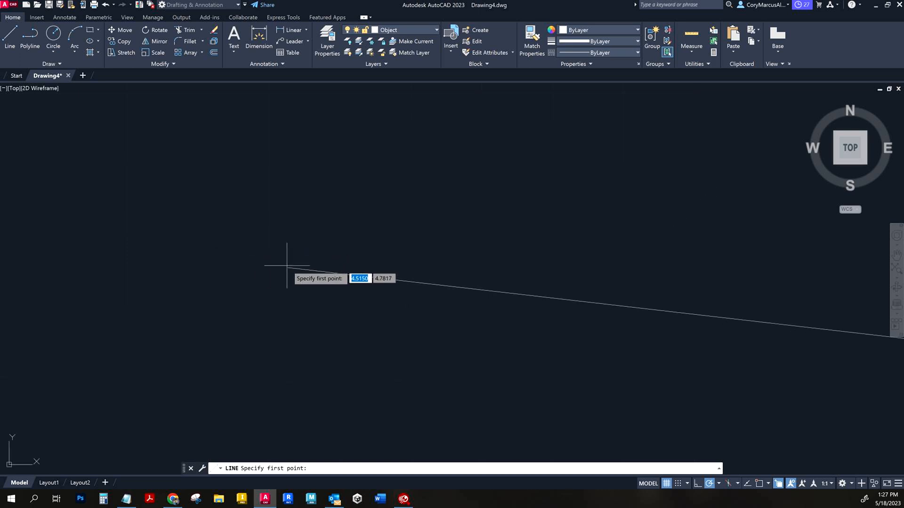
{"action": "left_click", "coordinate": [288, 267]}
{"action": "key", "text": "Escape"}
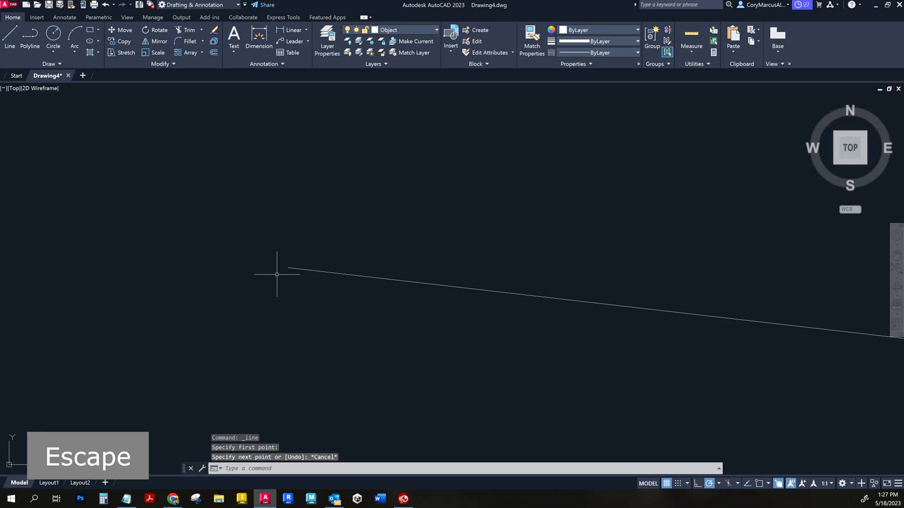
{"action": "key", "text": "space"}
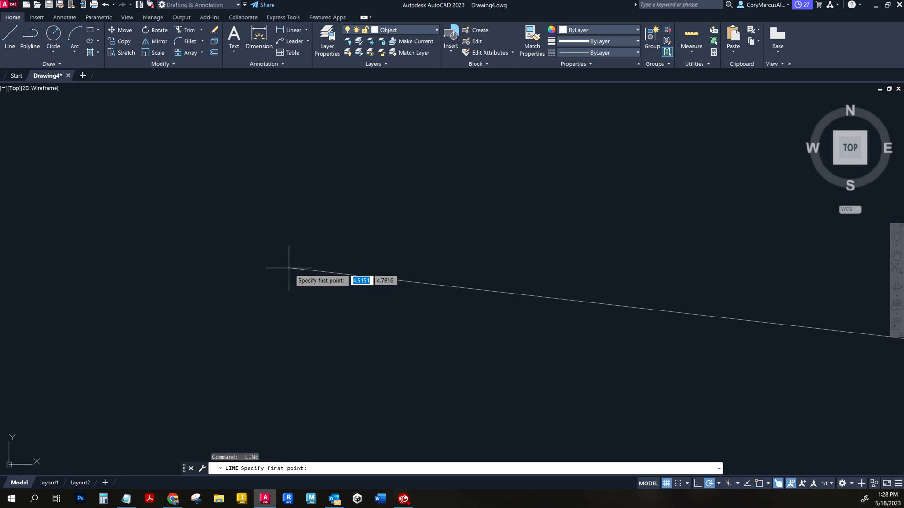
{"action": "left_click", "coordinate": [288, 268]}
{"action": "left_click", "coordinate": [217, 196]}
{"action": "key", "text": "Escape"}
Examine at high magnification whether the diagonal line's start point meets the sloping line's left endpoint
{"action": "scroll", "coordinate": [289, 260], "scroll_direction": "up", "scroll_amount": 4}
{"action": "scroll", "coordinate": [290, 261], "scroll_direction": "up", "scroll_amount": 5}
{"action": "scroll", "coordinate": [271, 359], "scroll_direction": "up", "scroll_amount": 5}
{"action": "scroll", "coordinate": [272, 187], "scroll_direction": "up", "scroll_amount": 5}
{"action": "scroll", "coordinate": [198, 263], "scroll_direction": "up", "scroll_amount": 5}
{"action": "middle_click_drag", "start_coordinate": [178, 287], "coordinate": [305, 340]}
{"action": "scroll", "coordinate": [272, 284], "scroll_direction": "down", "scroll_amount": 4}
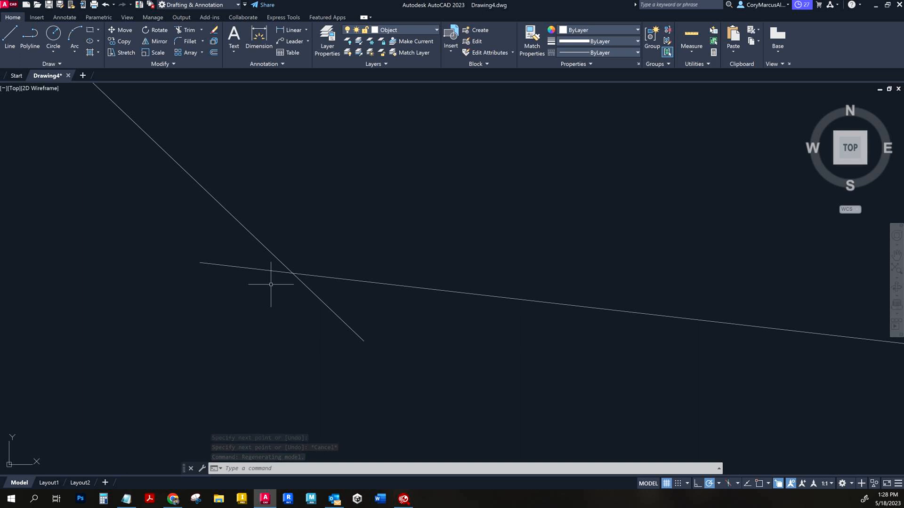
{"action": "scroll", "coordinate": [352, 317], "scroll_direction": "down", "scroll_amount": 12}
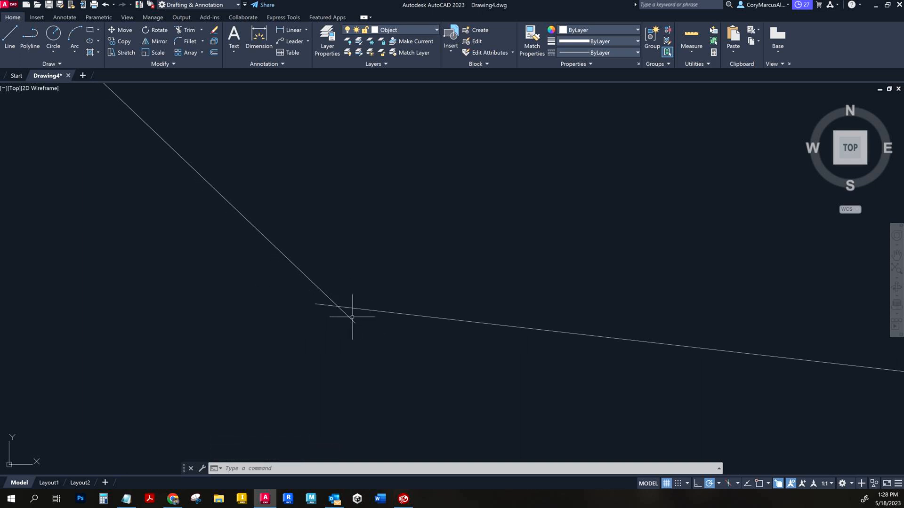
Erase the diagonal line drawn without object snap at the sloping line's left end
{"action": "left_click", "coordinate": [338, 282]}
{"action": "left_click", "coordinate": [243, 270]}
{"action": "key", "text": "Delete"}
{"action": "scroll", "coordinate": [132, 330], "scroll_direction": "down", "scroll_amount": 4}
{"action": "scroll", "coordinate": [569, 335], "scroll_direction": "down", "scroll_amount": 5}
{"action": "scroll", "coordinate": [559, 327], "scroll_direction": "down", "scroll_amount": 5}
{"action": "scroll", "coordinate": [302, 347], "scroll_direction": "down", "scroll_amount": 4}
{"action": "scroll", "coordinate": [682, 323], "scroll_direction": "down", "scroll_amount": 3}
{"action": "scroll", "coordinate": [400, 334], "scroll_direction": "down", "scroll_amount": 3}
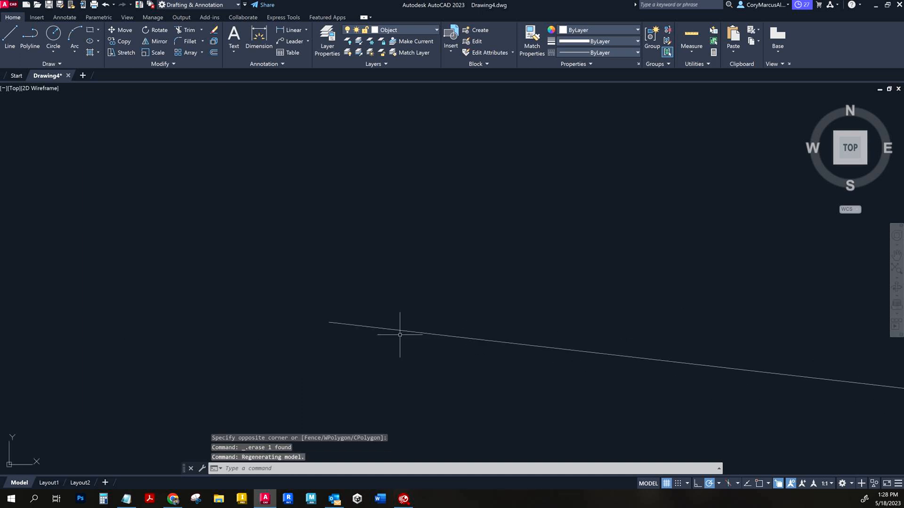
Turn object snap back on and review the list of available snap modes
{"action": "type", "text": "z"}
{"action": "key", "text": "Return"}
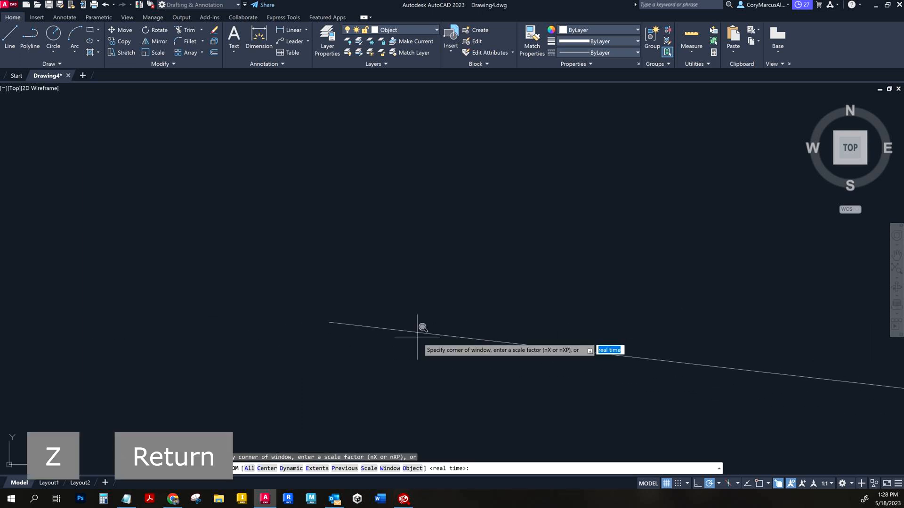
{"action": "type", "text": "a"}
{"action": "key", "text": "Return"}
{"action": "key", "text": "Escape"}
{"action": "key", "text": "Escape"}
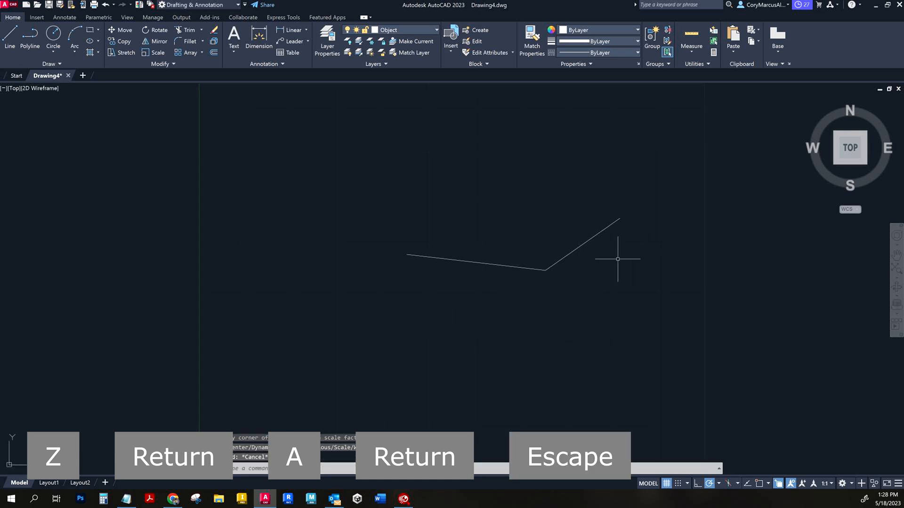
{"action": "scroll", "coordinate": [642, 265], "scroll_direction": "up", "scroll_amount": 2}
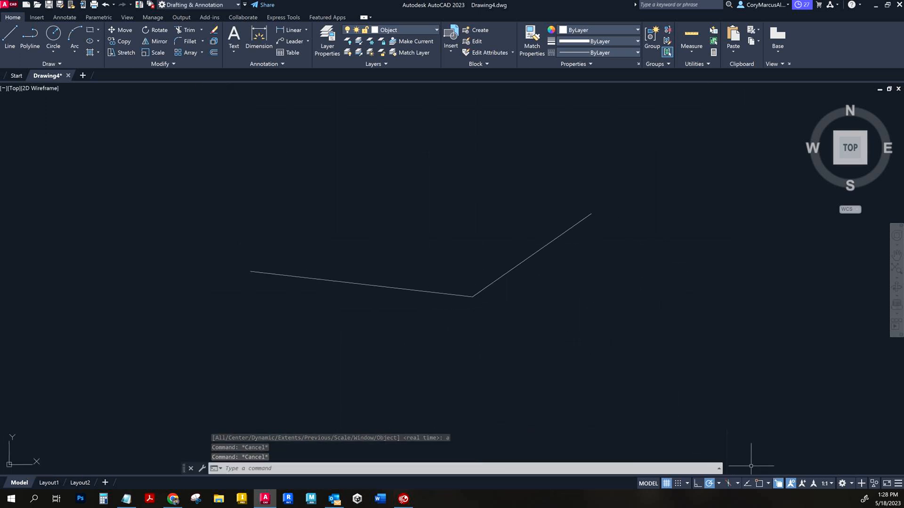
{"action": "left_click", "coordinate": [759, 480]}
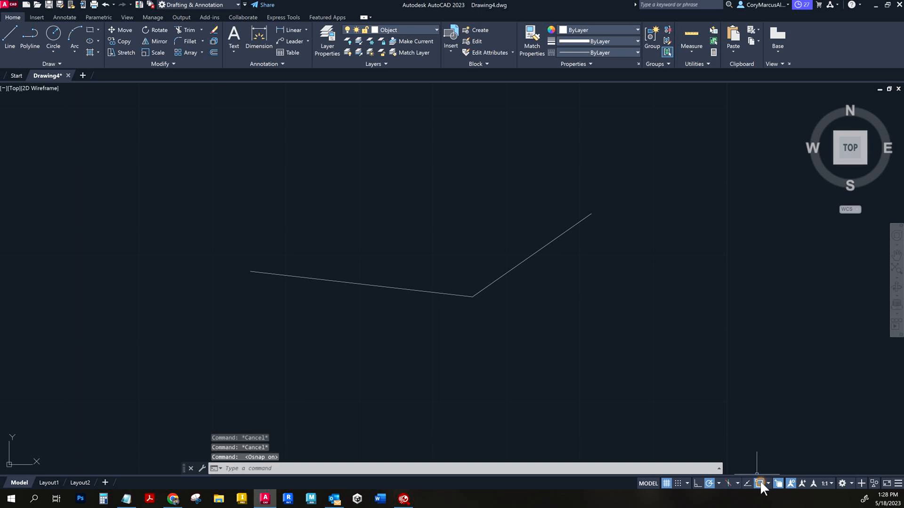
{"action": "right_click", "coordinate": [760, 481]}
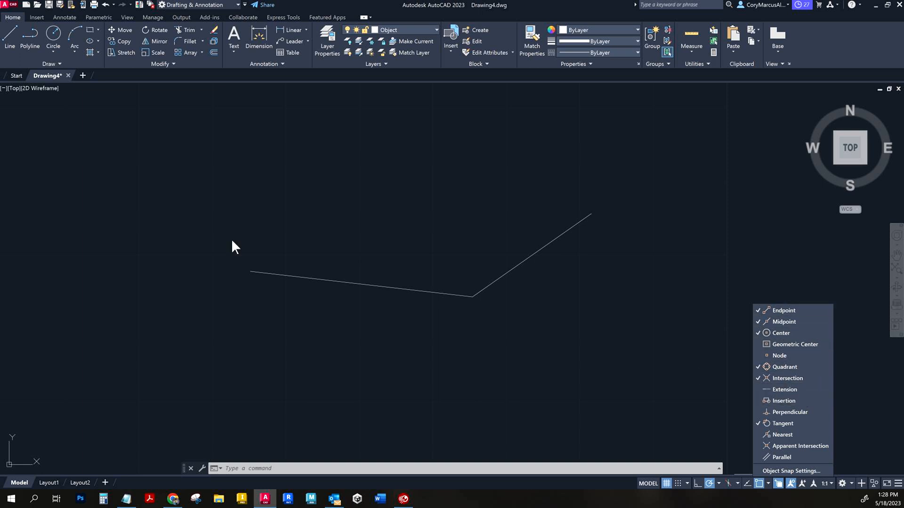
{"action": "left_click", "coordinate": [111, 196]}
Draw a circle with a radius of about 0.6 above and to the left of the sloping line
{"action": "left_click", "coordinate": [52, 35]}
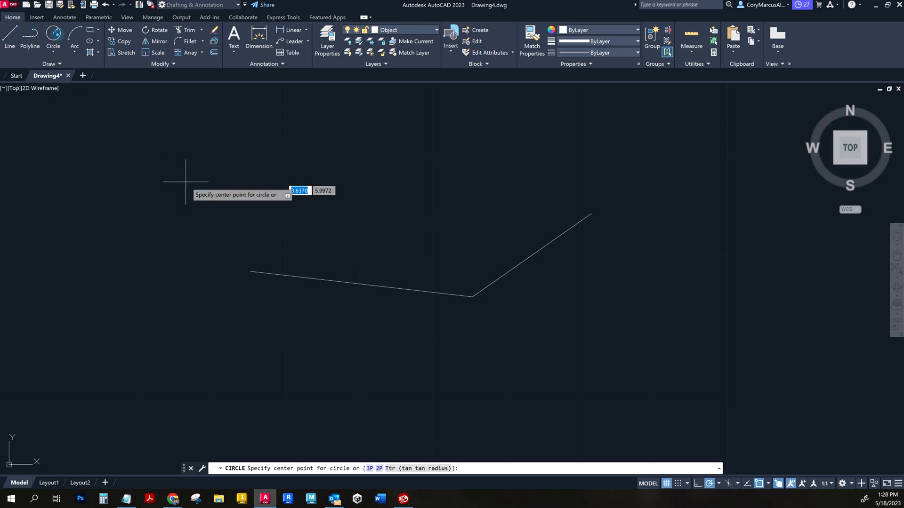
{"action": "left_click", "coordinate": [185, 183]}
{"action": "left_click", "coordinate": [146, 160]}
Draw a line from the sloping line's left endpoint to a tangent point on the circle's right side
{"action": "left_click", "coordinate": [10, 41]}
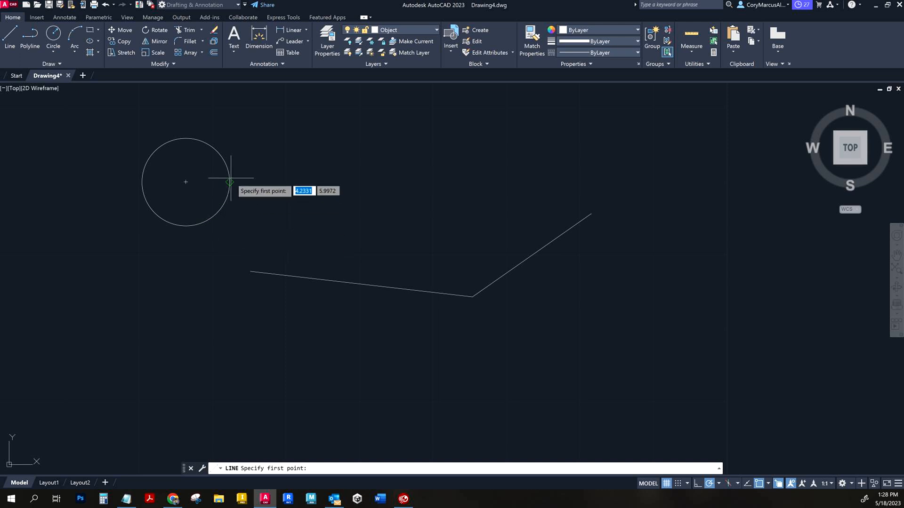
{"action": "left_click", "coordinate": [250, 272]}
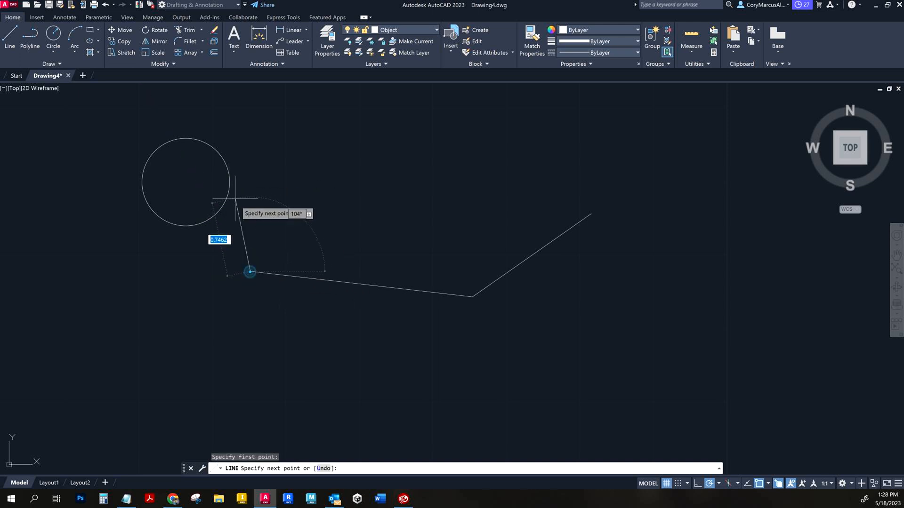
{"action": "left_click", "coordinate": [228, 170]}
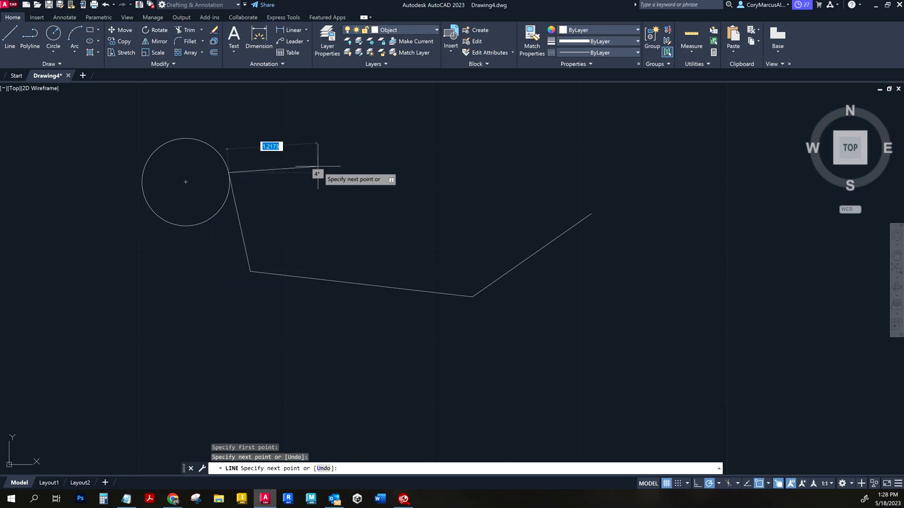
{"action": "key", "text": "Escape"}
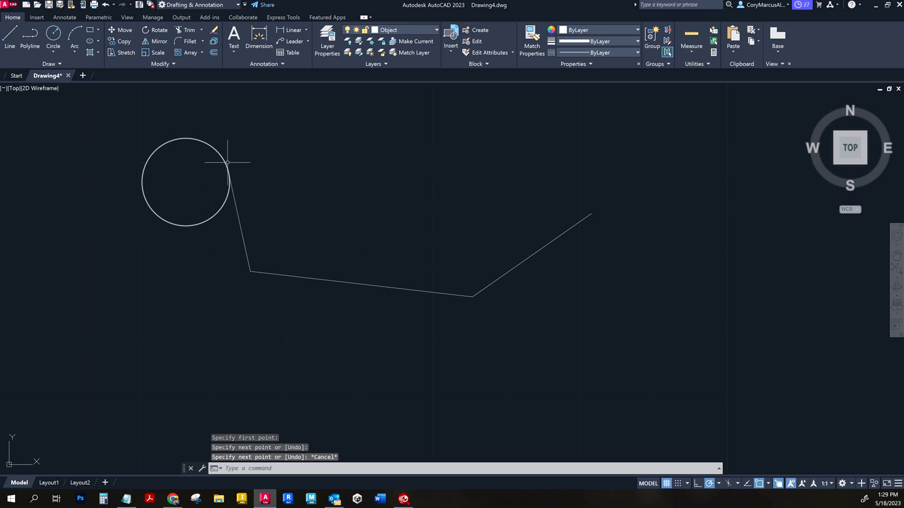
Erase the line connecting the circle and the sloping line
{"action": "left_click", "coordinate": [245, 219]}
{"action": "left_click", "coordinate": [233, 242]}
{"action": "key", "text": "Delete"}
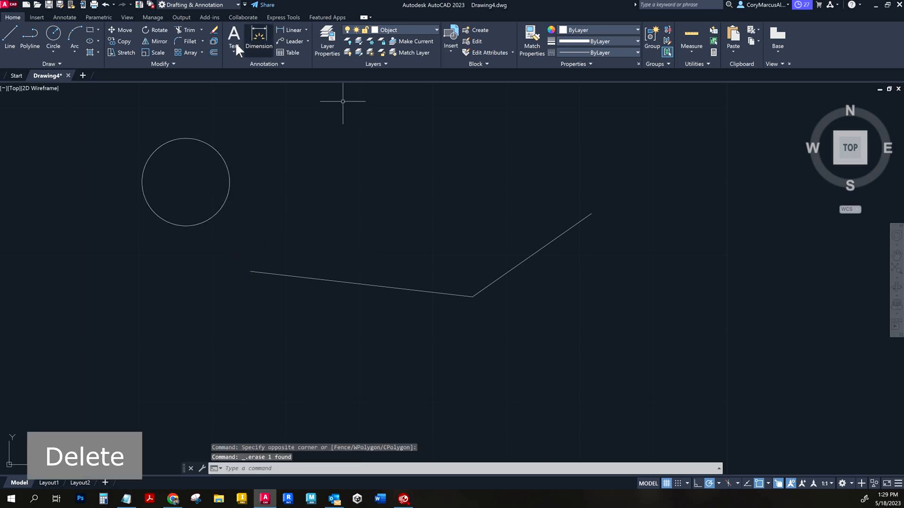
{"action": "left_click", "coordinate": [17, 46]}
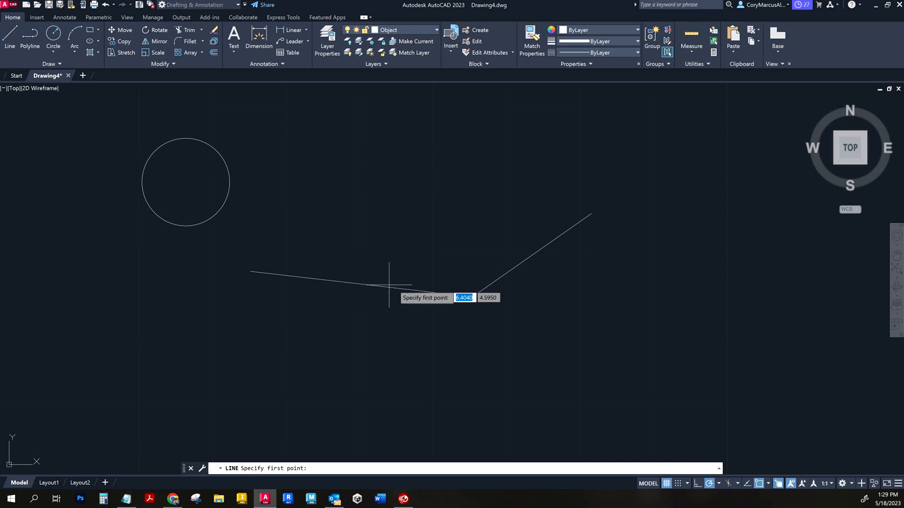
{"action": "key", "text": "Escape"}
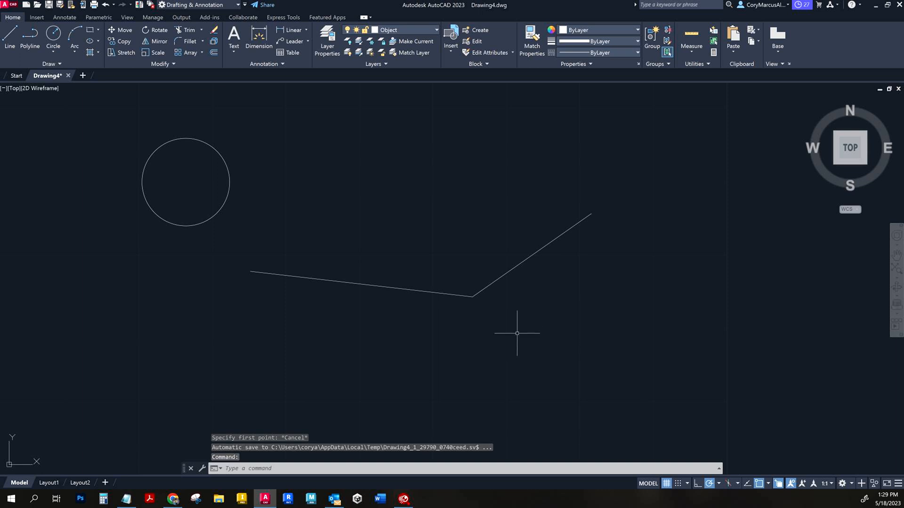
Erase the circle and both remaining lines from the drawing
{"action": "left_click", "coordinate": [591, 299]}
{"action": "left_click", "coordinate": [157, 167]}
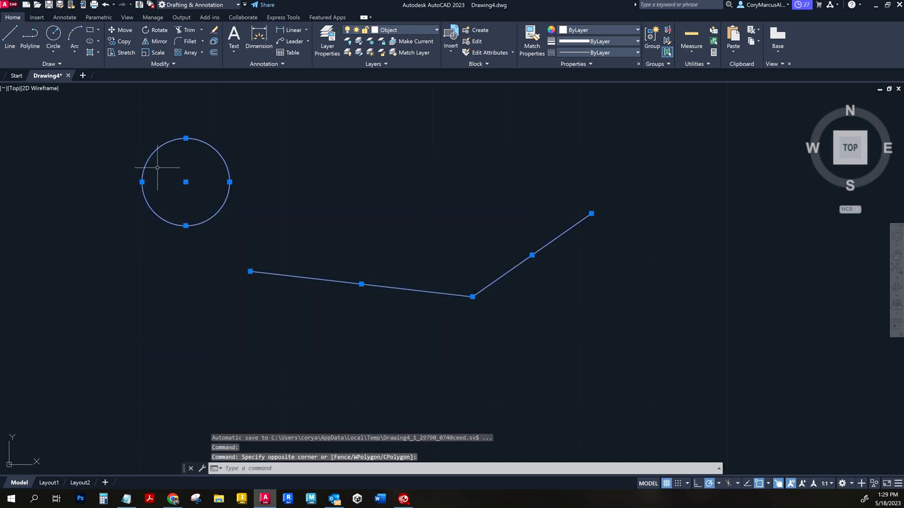
{"action": "key", "text": "Delete"}
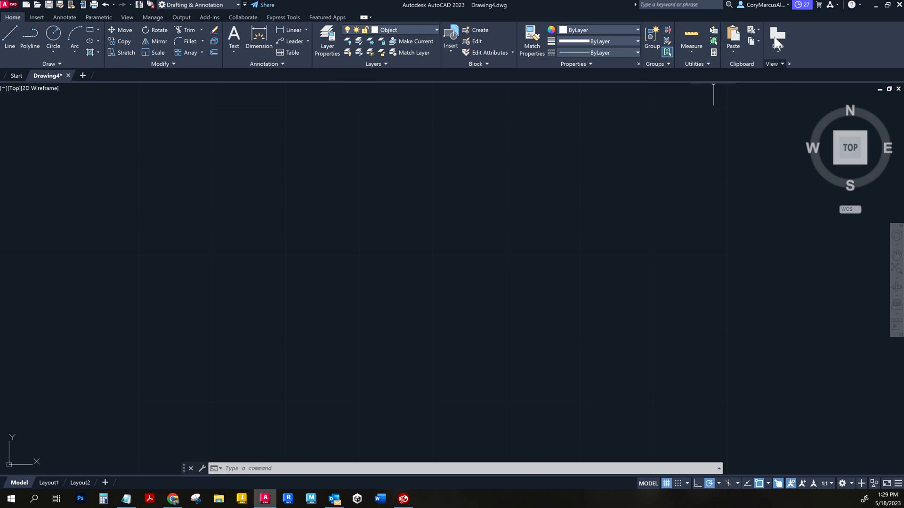
{"action": "left_click", "coordinate": [36, 17]}
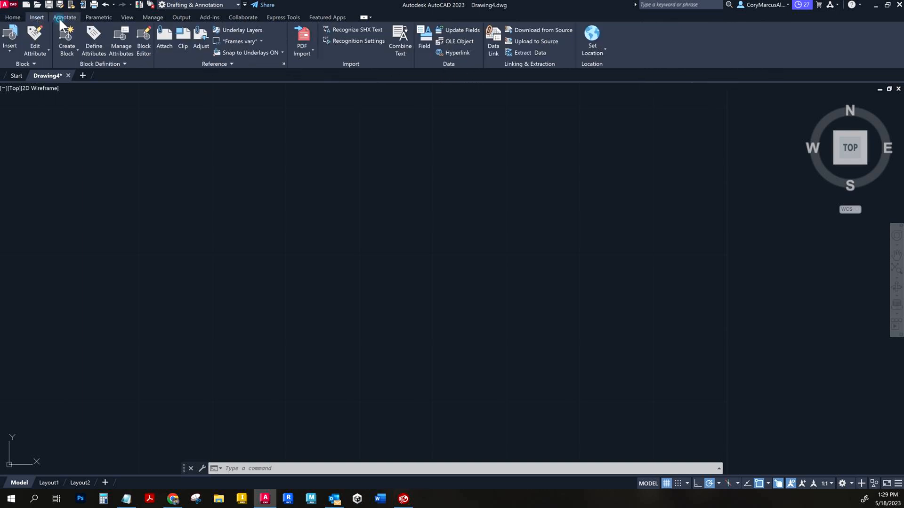
{"action": "left_click", "coordinate": [58, 18]}
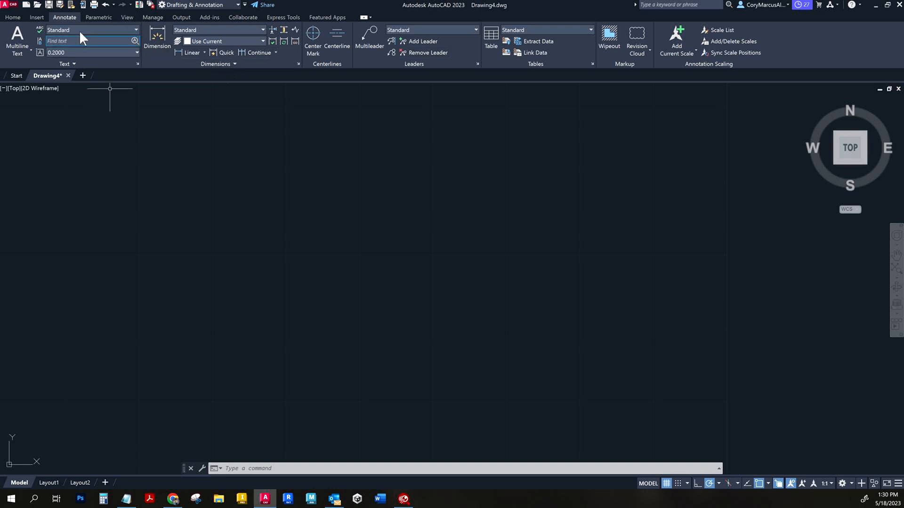
{"action": "left_click", "coordinate": [15, 17]}
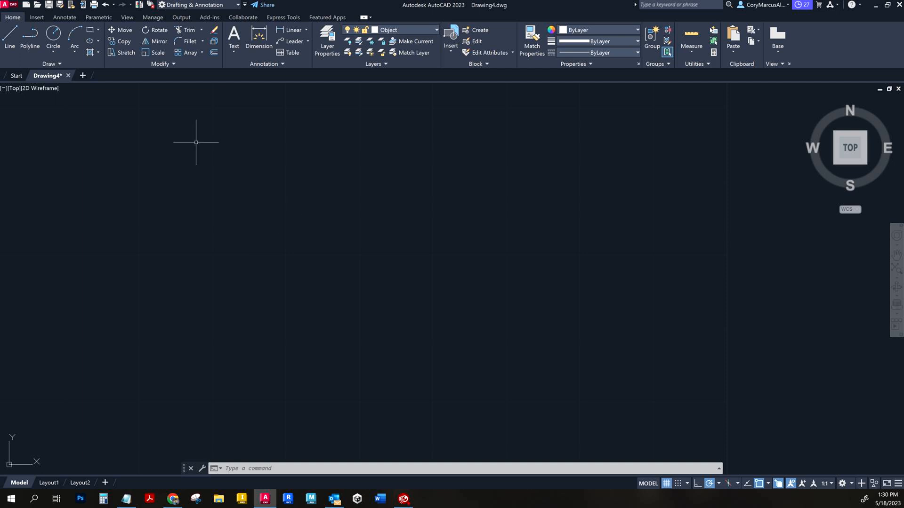
With Ortho turned on, draw a horizontal line about 1.72 long and continue with a vertical segment down from its right end
{"action": "left_click", "coordinate": [15, 36]}
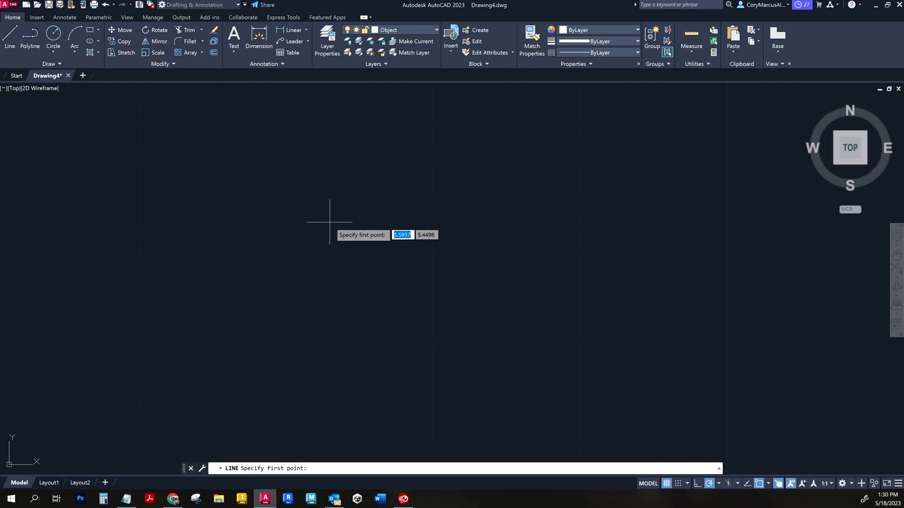
{"action": "left_click", "coordinate": [297, 215]}
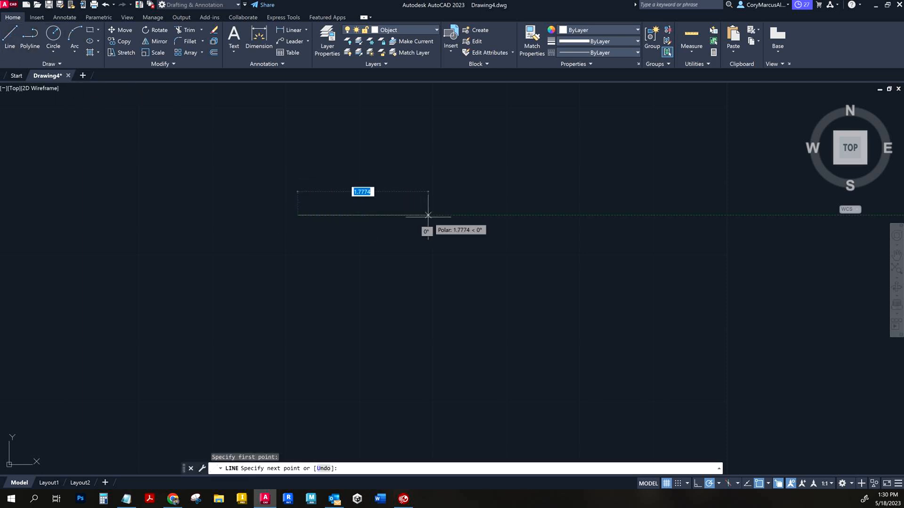
{"action": "key", "text": "F8"}
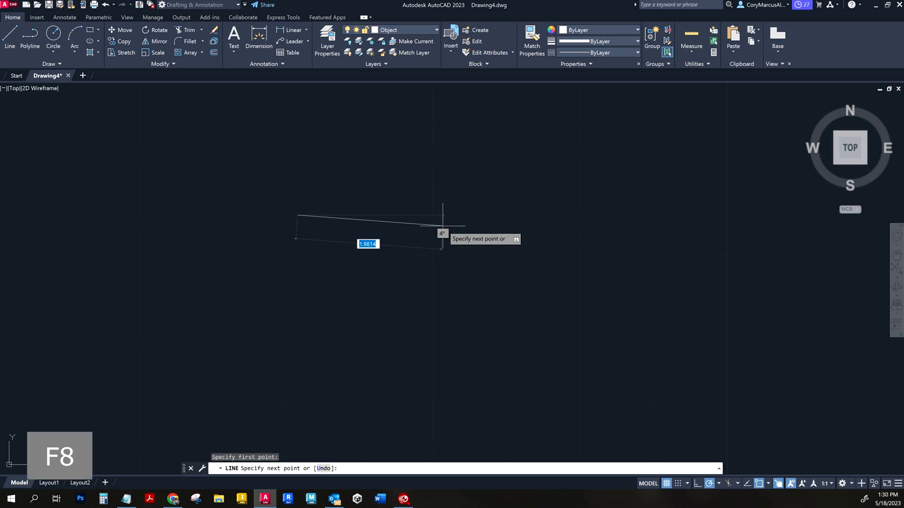
{"action": "left_click", "coordinate": [424, 207]}
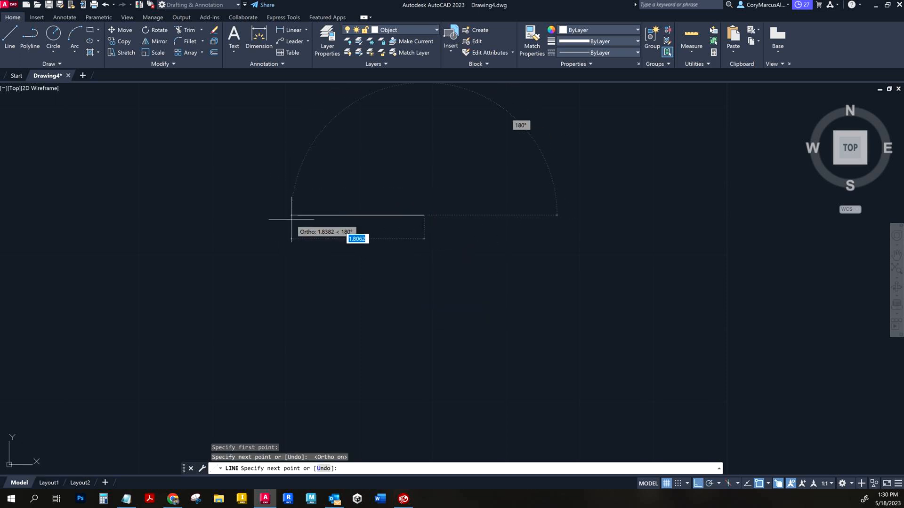
{"action": "left_click", "coordinate": [424, 293]}
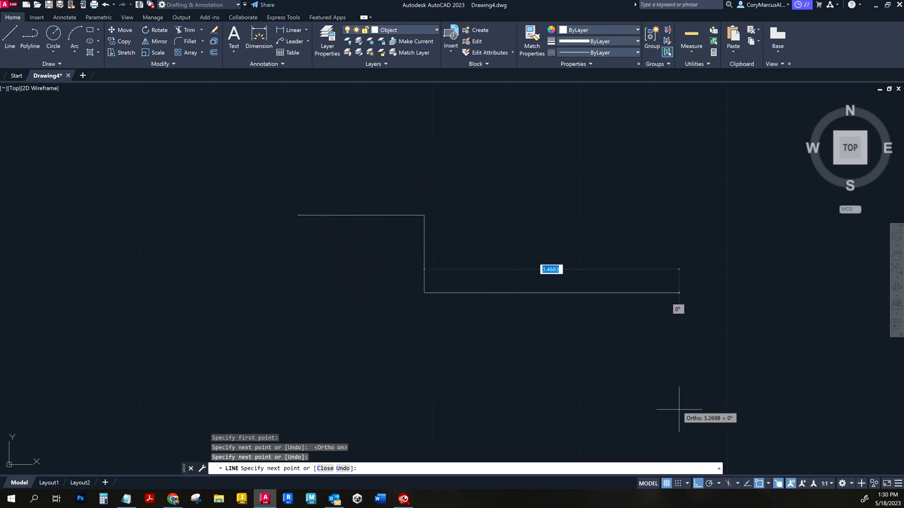
Turn on object snap tracking and draw an Ortho segment leftward that ends directly below the first line's start point
{"action": "left_click", "coordinate": [747, 482]}
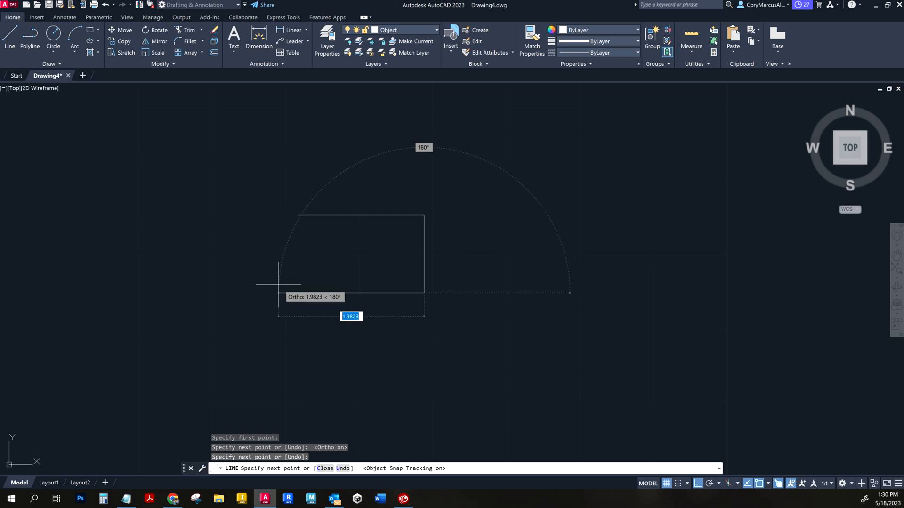
{"action": "left_click", "coordinate": [709, 484]}
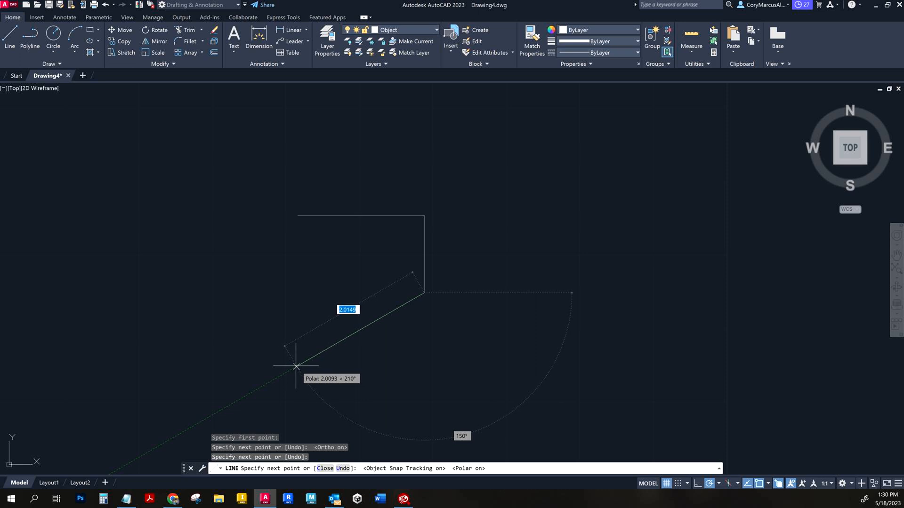
{"action": "left_click", "coordinate": [697, 481]}
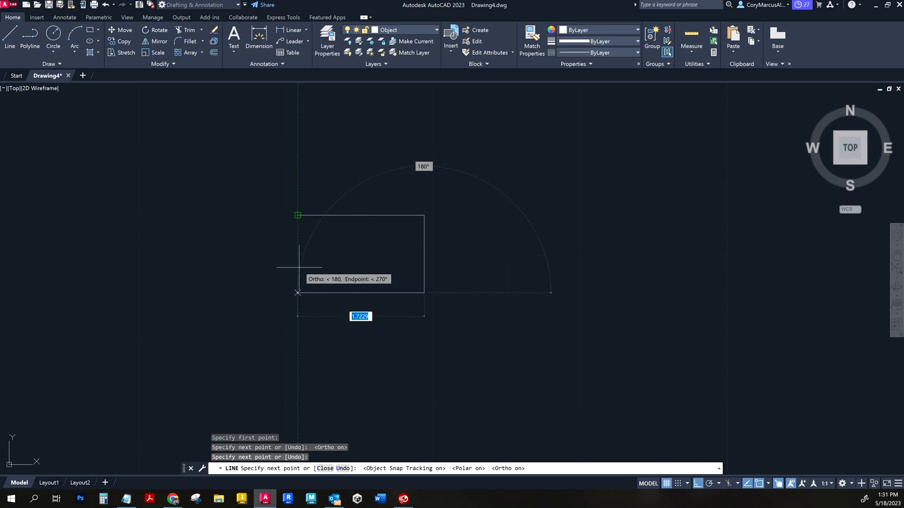
{"action": "left_click", "coordinate": [297, 292]}
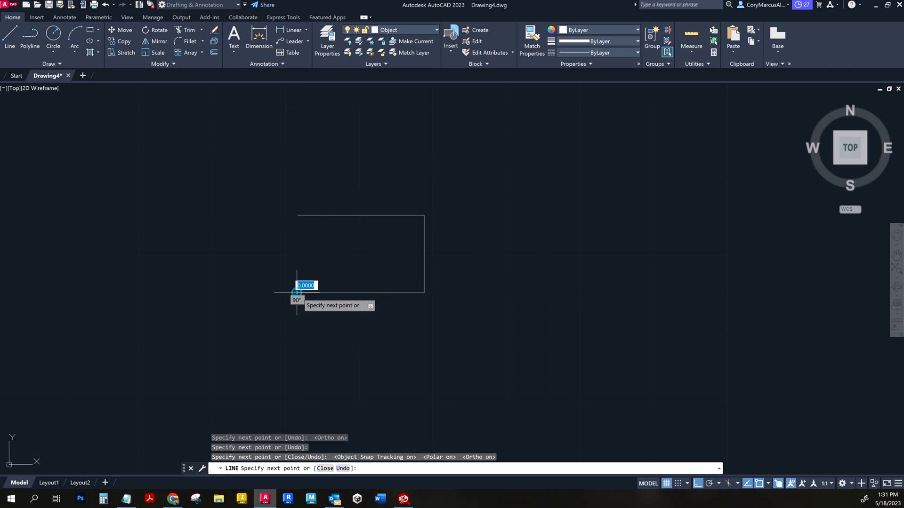
Close the rectangle with a vertical segment up to the first line's start point and finish the line
{"action": "left_click", "coordinate": [298, 215]}
{"action": "right_click", "coordinate": [654, 171]}
{"action": "left_click", "coordinate": [673, 185]}
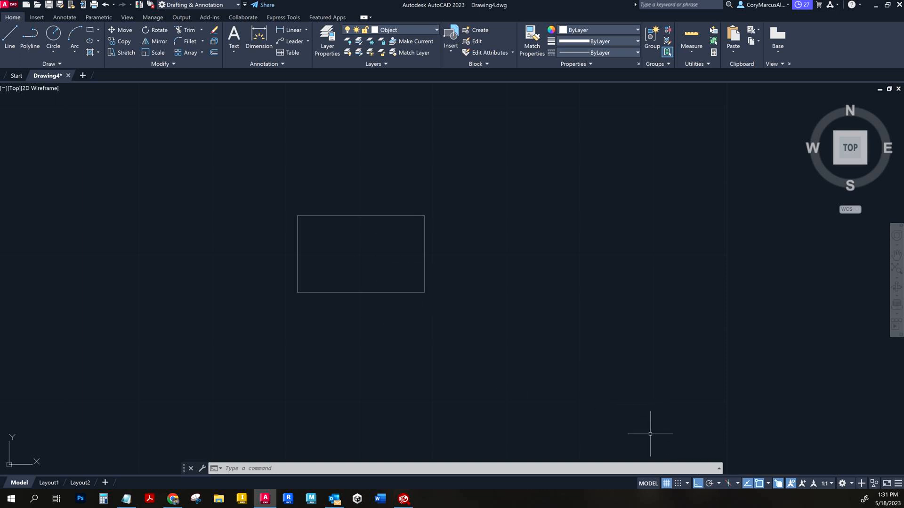
Switch from Ortho to polar tracking and back to Ortho
{"action": "left_click", "coordinate": [697, 483]}
{"action": "left_click", "coordinate": [709, 483]}
{"action": "left_click", "coordinate": [697, 484]}
{"action": "left_click", "coordinate": [11, 35]}
{"action": "left_click", "coordinate": [142, 241]}
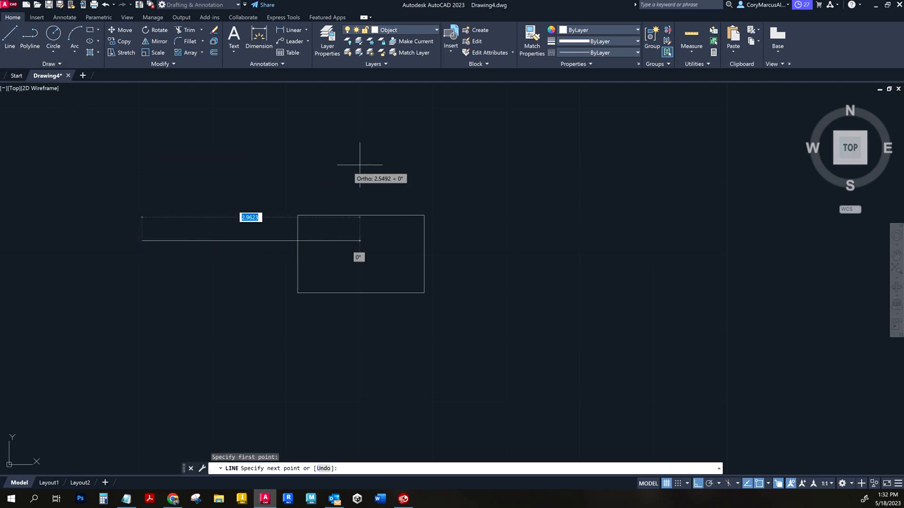
{"action": "key", "text": "Escape"}
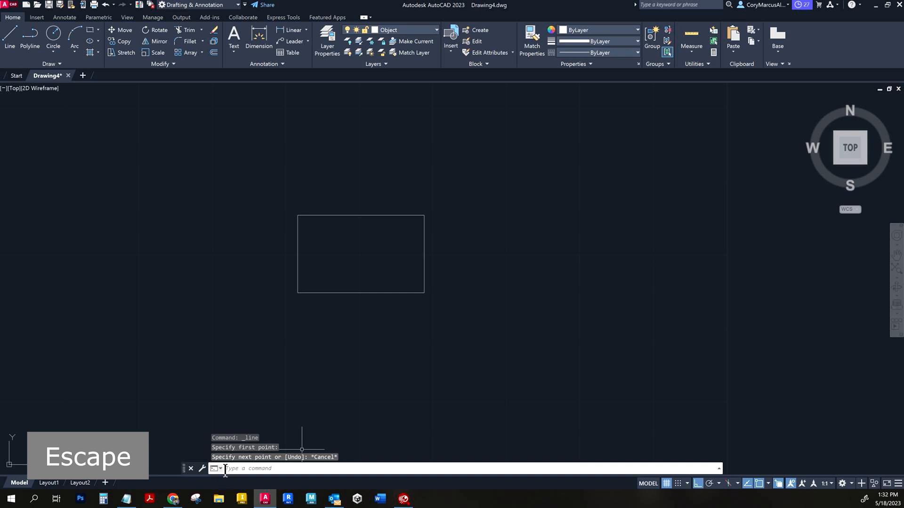
{"action": "key", "text": "Escape"}
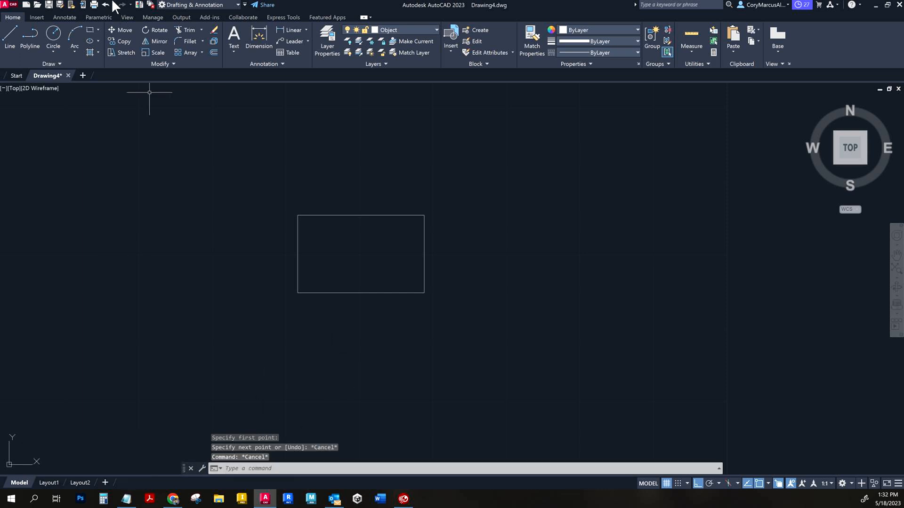
{"action": "left_click", "coordinate": [11, 35]}
{"action": "left_click", "coordinate": [135, 222]}
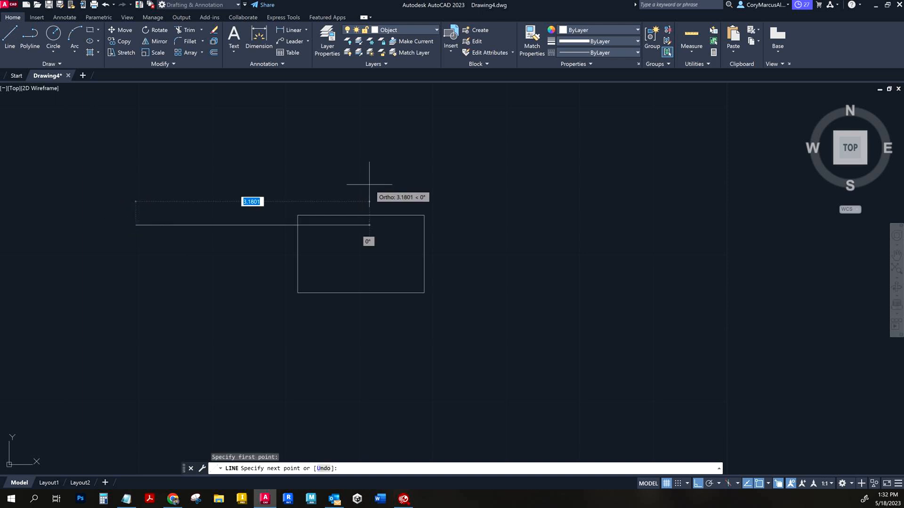
{"action": "key", "text": "Escape"}
{"action": "key", "text": "Escape"}
{"action": "key", "text": "Escape"}
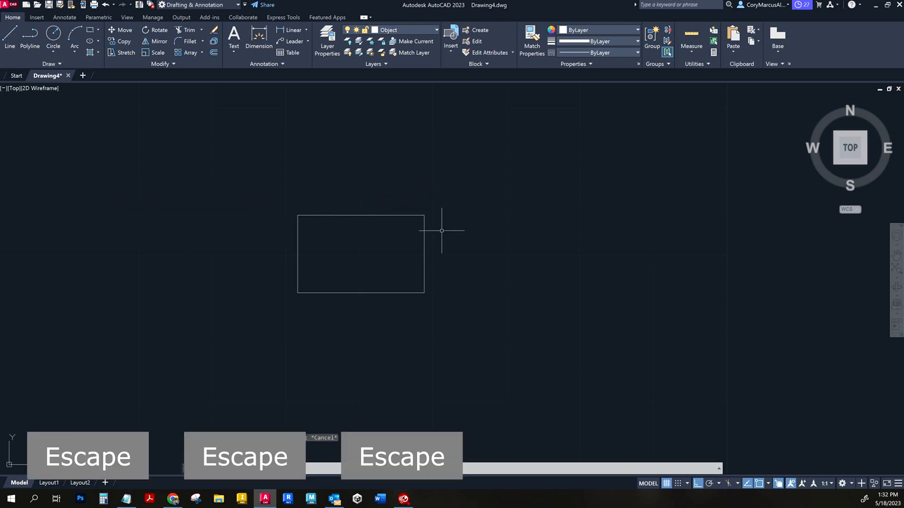
Draw a horizontal line from left of the rectangle to just above its upper-left corner, plus a separate vertical line down from its left end
{"action": "left_click", "coordinate": [10, 36]}
{"action": "left_click", "coordinate": [173, 209]}
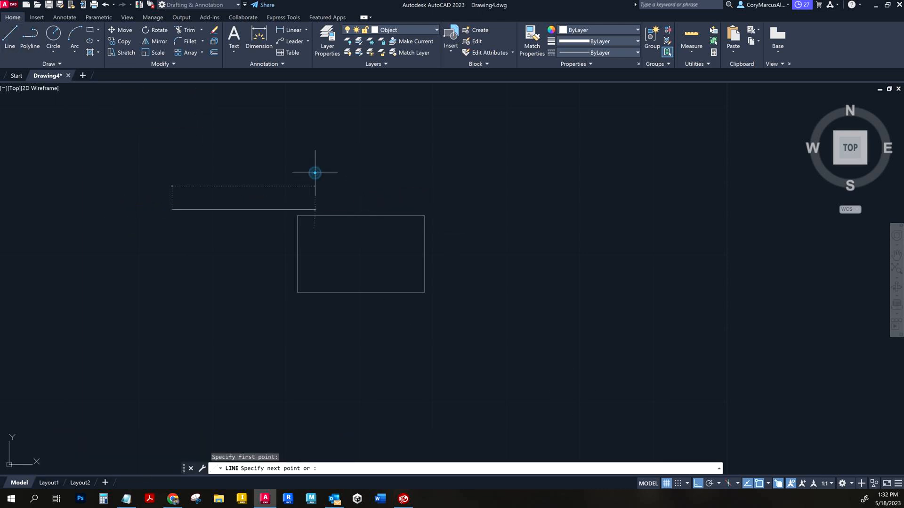
{"action": "left_click", "coordinate": [314, 210]}
{"action": "key", "text": "Escape"}
{"action": "key", "text": "Escape"}
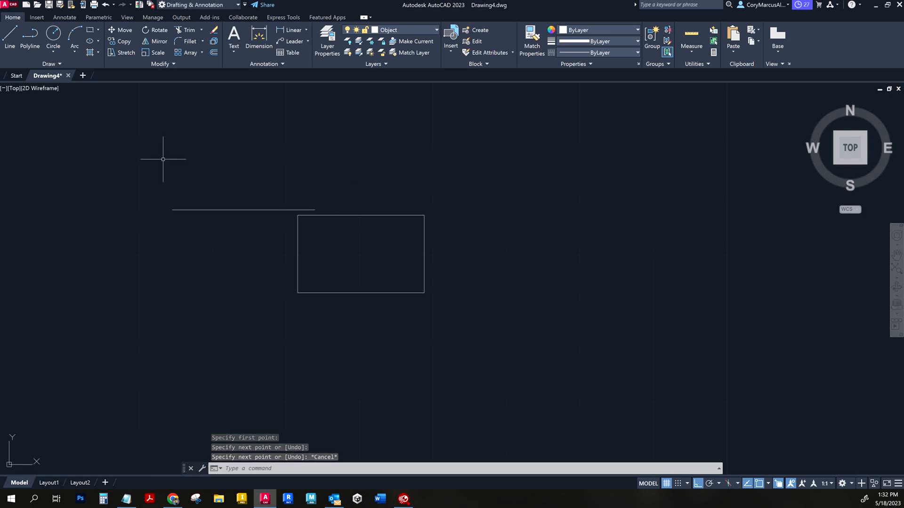
{"action": "key", "text": "space"}
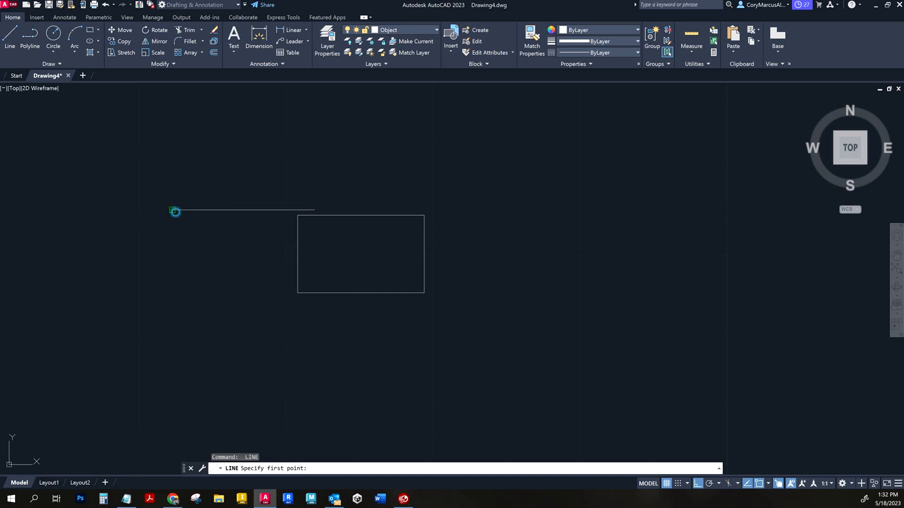
{"action": "left_click", "coordinate": [172, 210]}
{"action": "left_click", "coordinate": [184, 350]}
{"action": "key", "text": "Escape"}
Draw a horizontal line rightward from the vertical line's lower end and a separate vertical line down from its right end
{"action": "key", "text": "space"}
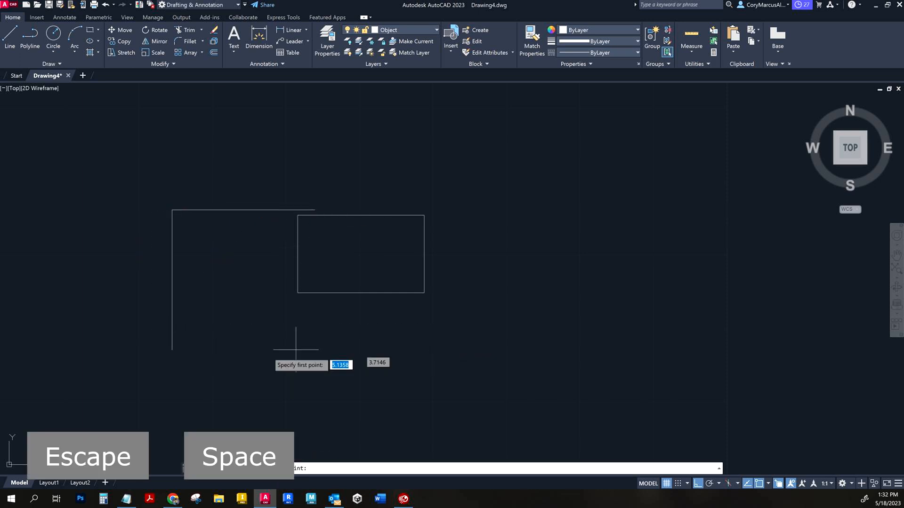
{"action": "left_click", "coordinate": [172, 350]}
{"action": "left_click", "coordinate": [298, 362]}
{"action": "key", "text": "Escape"}
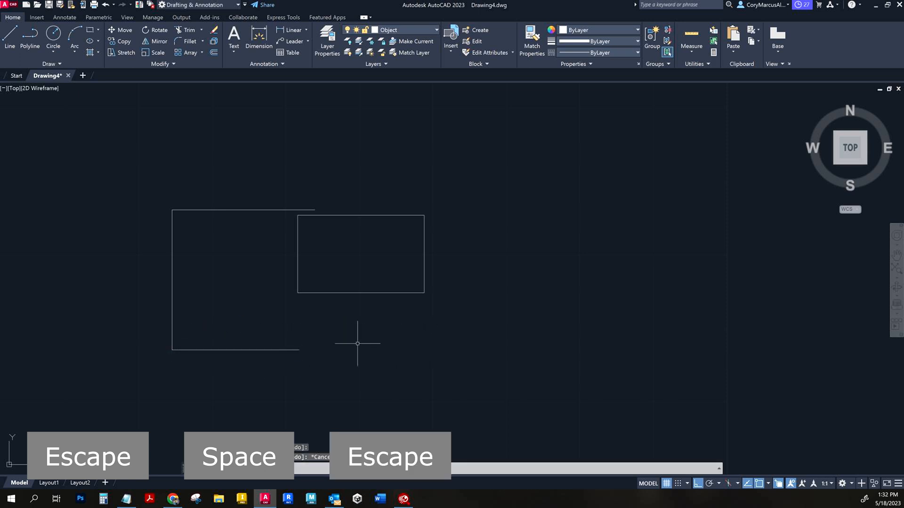
{"action": "key", "text": "space"}
{"action": "left_click", "coordinate": [298, 349]}
{"action": "left_click", "coordinate": [301, 421]}
{"action": "key", "text": "Escape"}
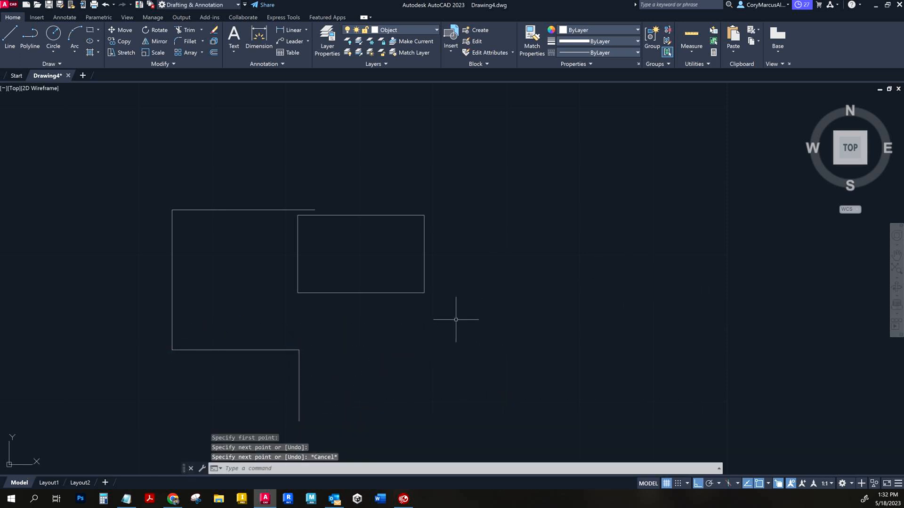
Select the lowest vertical line with a crossing window and erase it
{"action": "left_click", "coordinate": [367, 394]}
{"action": "left_click", "coordinate": [277, 383]}
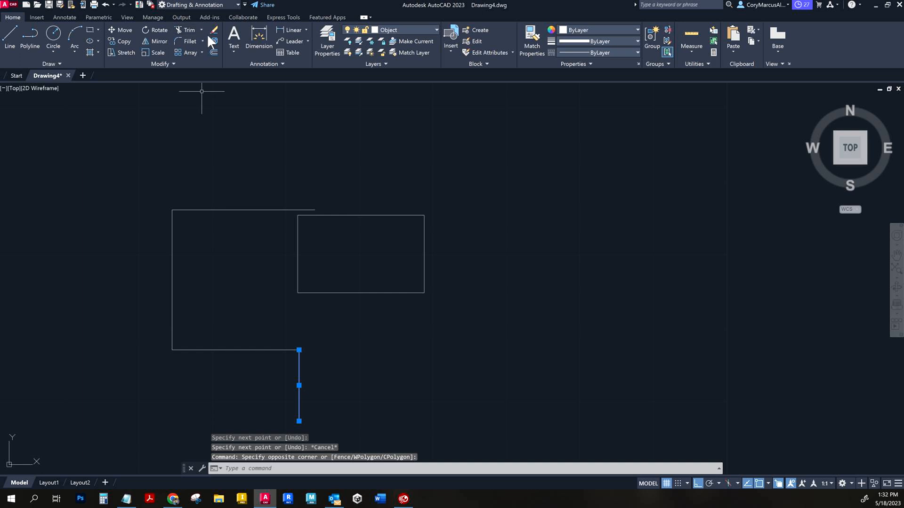
{"action": "right_click", "coordinate": [322, 372]}
{"action": "left_click", "coordinate": [380, 221]}
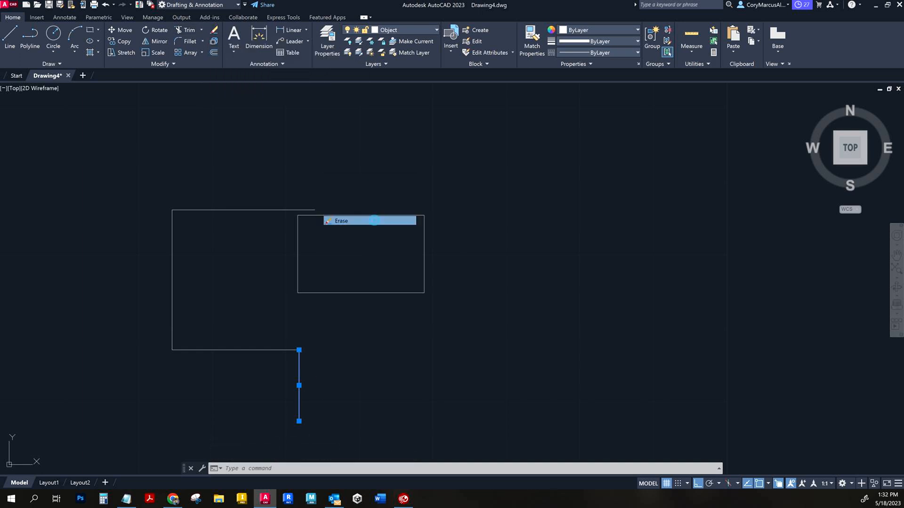
Select the horizontal line below the rectangle with a crossing window and delete it
{"action": "left_click", "coordinate": [313, 376]}
{"action": "left_click", "coordinate": [264, 351]}
{"action": "left_click", "coordinate": [314, 373]}
{"action": "left_click", "coordinate": [248, 334]}
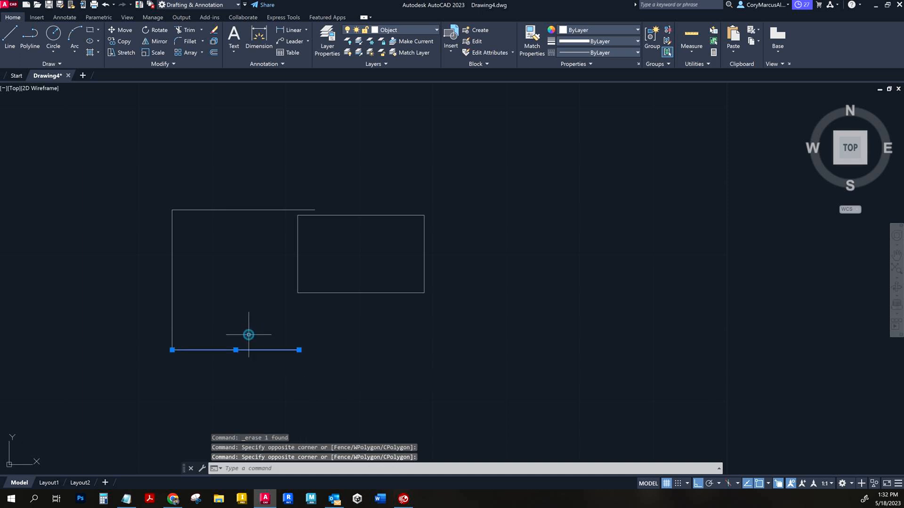
{"action": "key", "text": "Delete"}
Delete the two remaining lines beside the rectangle together using one crossing selection
{"action": "left_click", "coordinate": [230, 295]}
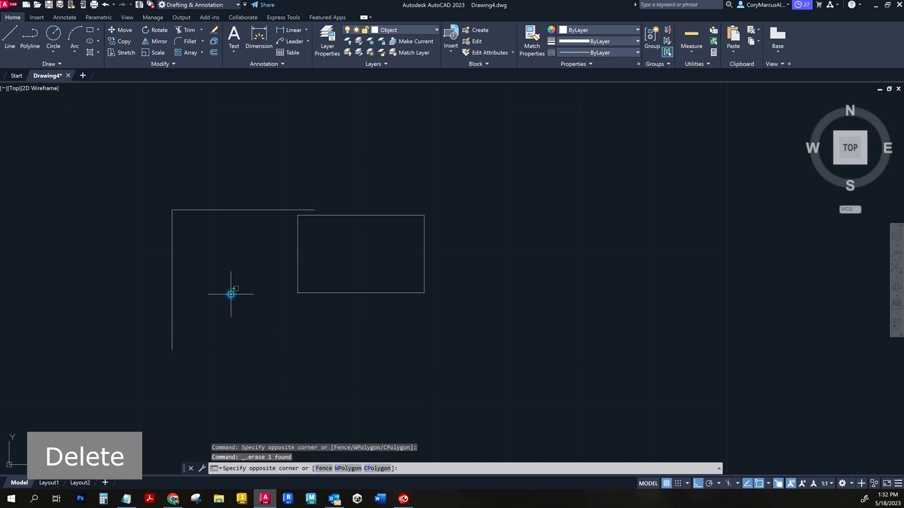
{"action": "left_click", "coordinate": [147, 137]}
{"action": "key", "text": "Delete"}
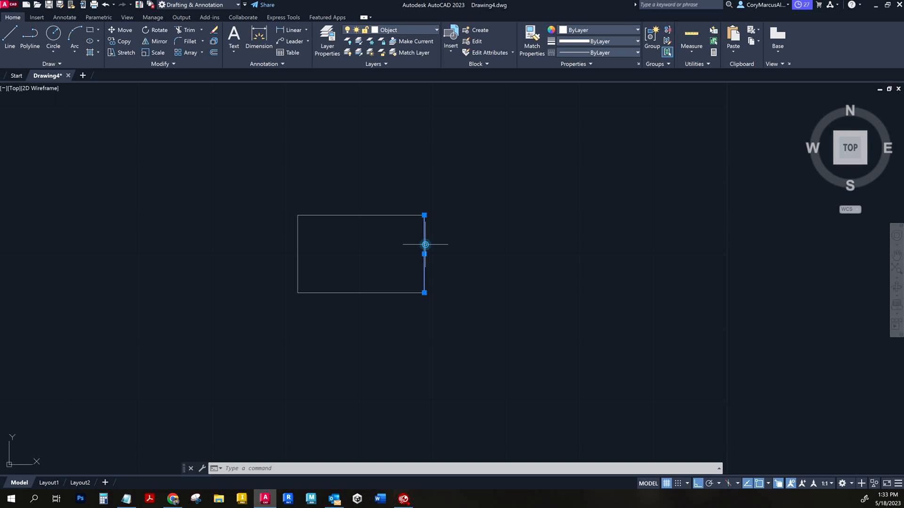
Add the rectangle's top and left edges to the selection, picking the left edge with a crossing window
{"action": "left_click", "coordinate": [406, 215]}
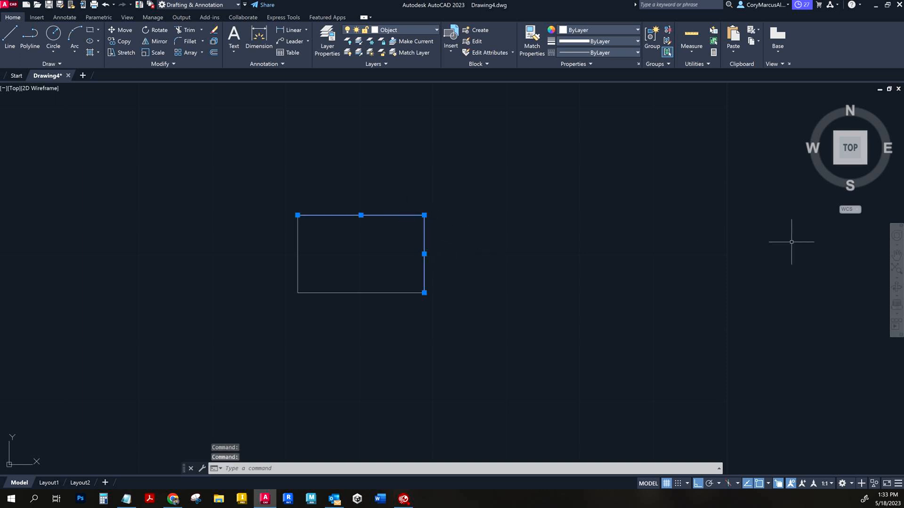
{"action": "left_click", "coordinate": [300, 227]}
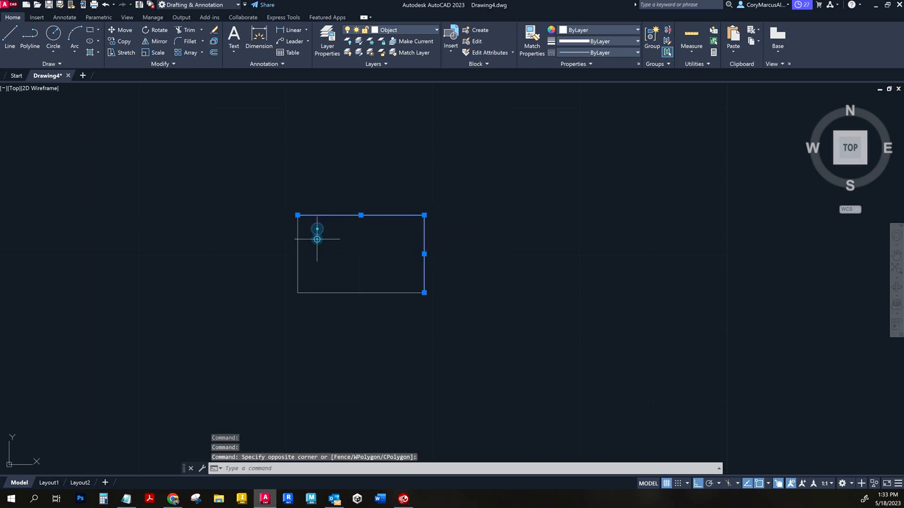
{"action": "left_click", "coordinate": [290, 236]}
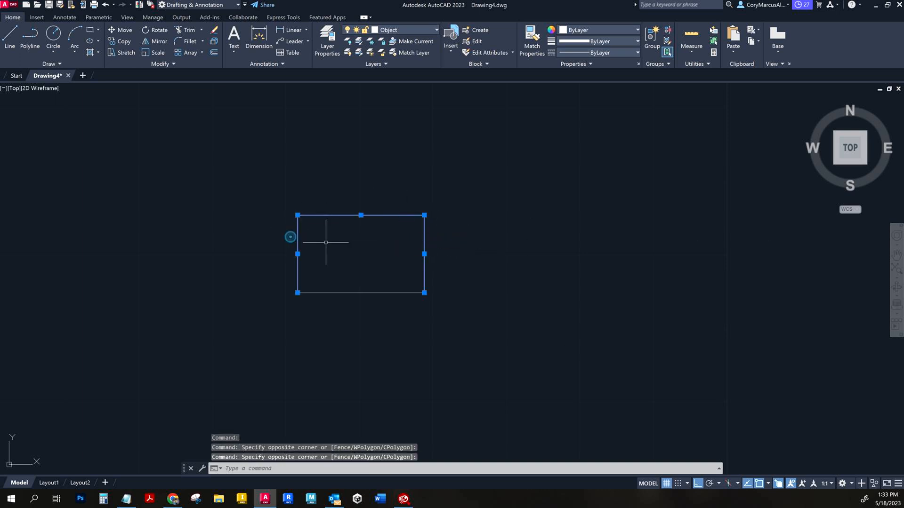
Remove the rectangle's right edge and top edge from the selection, leaving its left edge selected
{"action": "key", "text": "ctrl"}
{"action": "left_click", "coordinate": [423, 236], "text": "ctrl"}
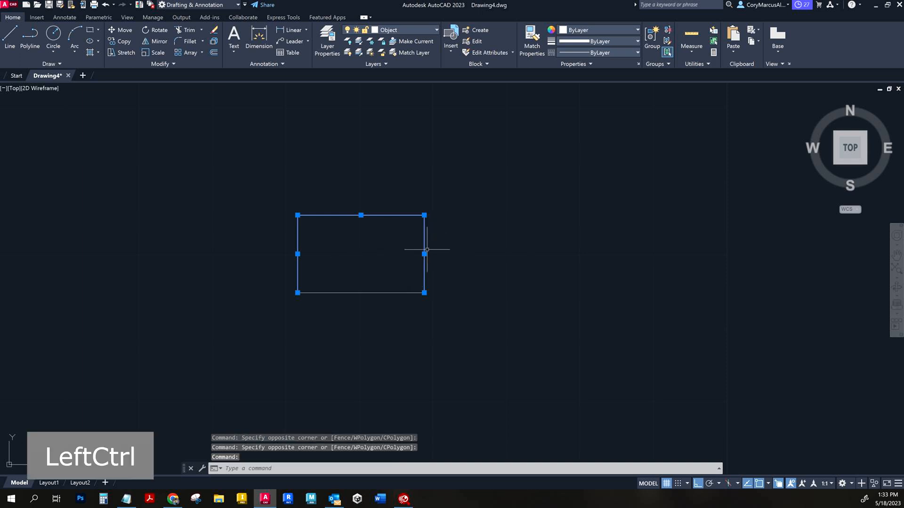
{"action": "left_click", "coordinate": [439, 240], "text": "shift"}
{"action": "left_click", "coordinate": [402, 234], "text": "shift"}
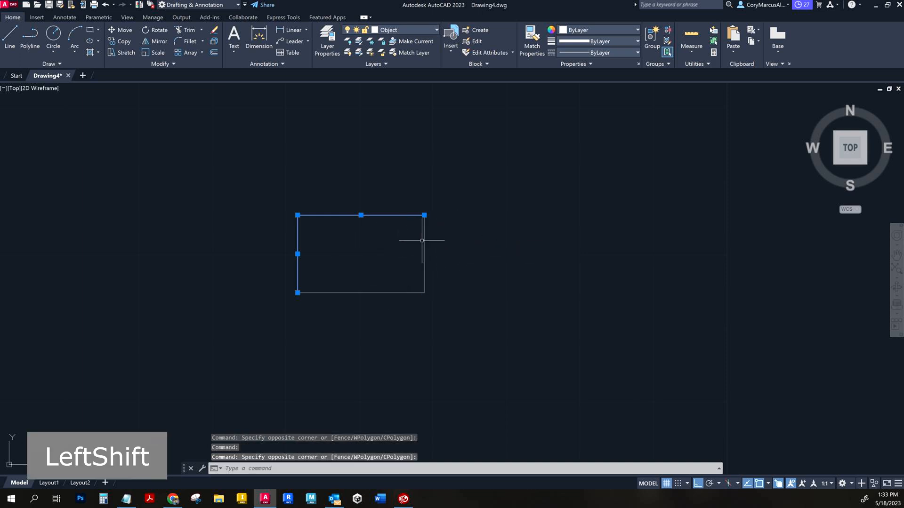
{"action": "key", "text": "shift"}
{"action": "left_click", "coordinate": [407, 215], "text": "shift"}
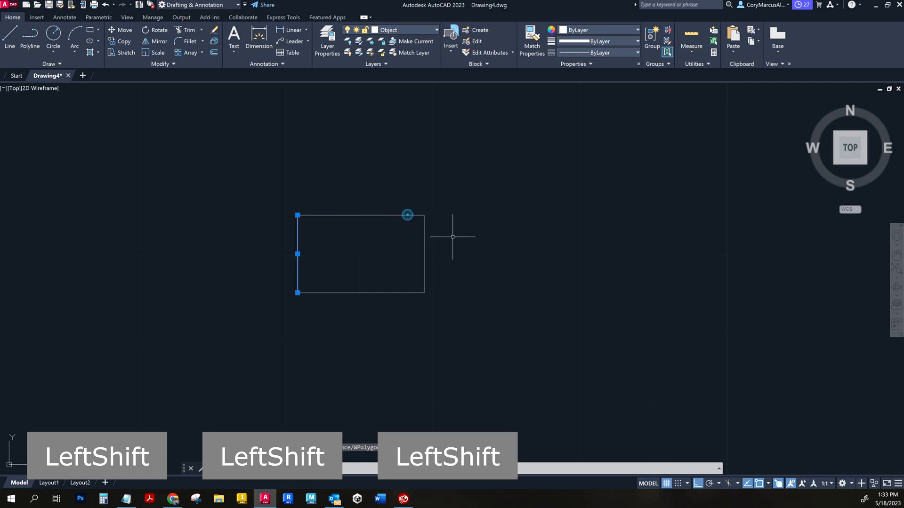
Add the top edge back to the selection, then deselect both it and the left edge
{"action": "left_click", "coordinate": [323, 216]}
{"action": "key", "text": "shift"}
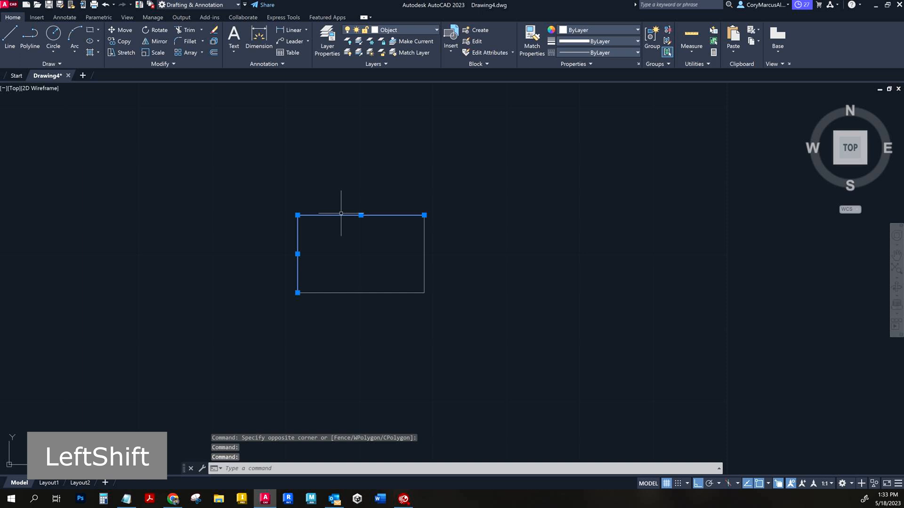
{"action": "left_click", "coordinate": [337, 216], "text": "shift"}
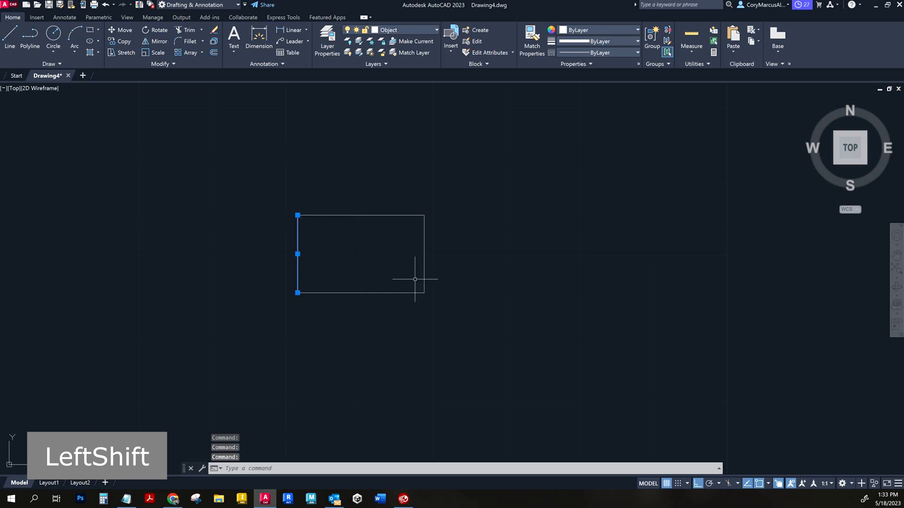
{"action": "left_click", "coordinate": [335, 251], "text": "shift"}
{"action": "left_click", "coordinate": [228, 239], "text": "shift"}
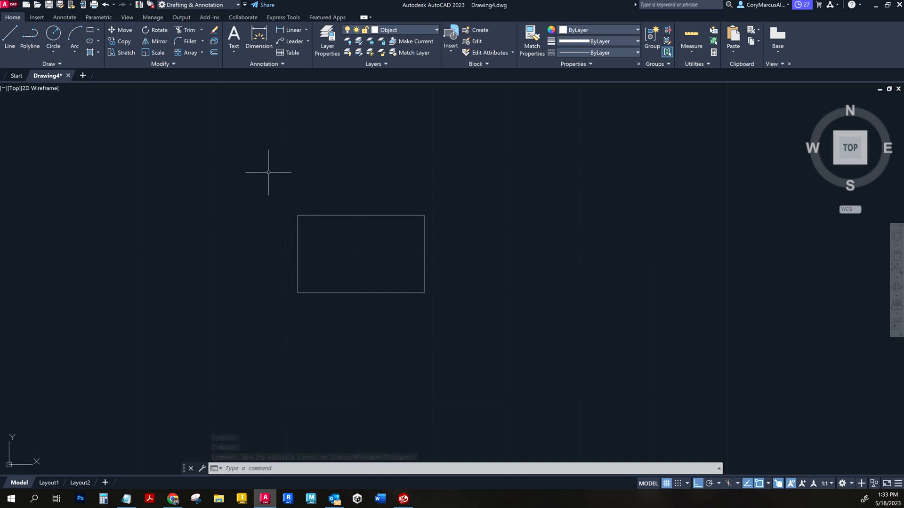
Select the whole rectangle with an enclosing window drawn from upper left to lower right, and clear the selection
{"action": "left_click", "coordinate": [209, 156]}
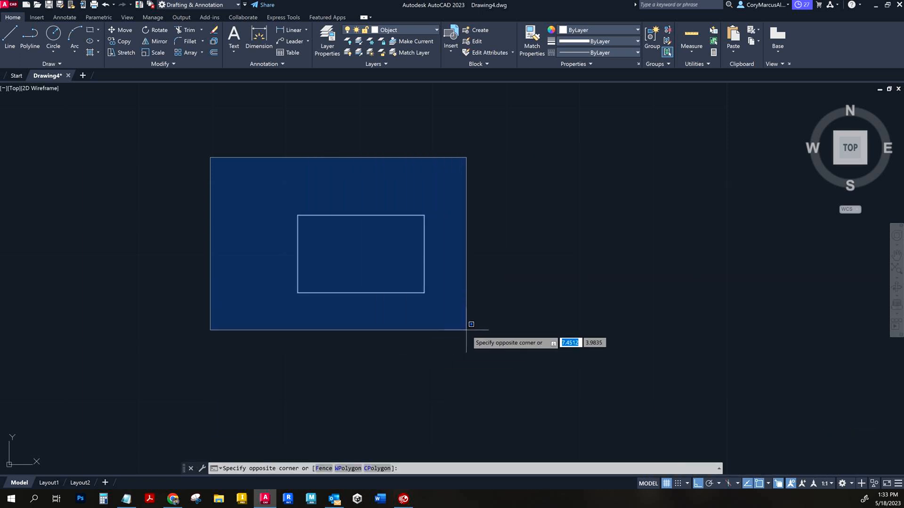
{"action": "left_click", "coordinate": [491, 346]}
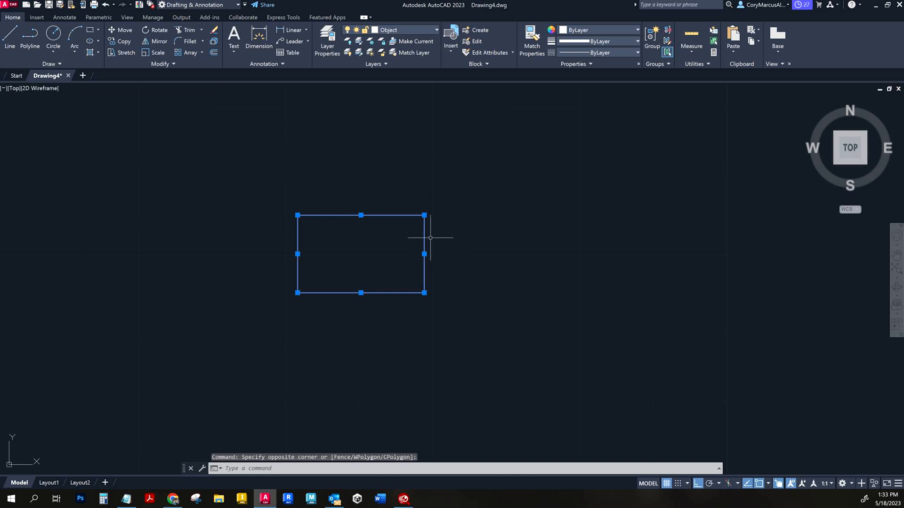
{"action": "key", "text": "Escape"}
Select the rectangle's top, right and bottom edges with a crossing window from lower right, try a larger crossing window, and clear the selection
{"action": "left_click", "coordinate": [546, 380]}
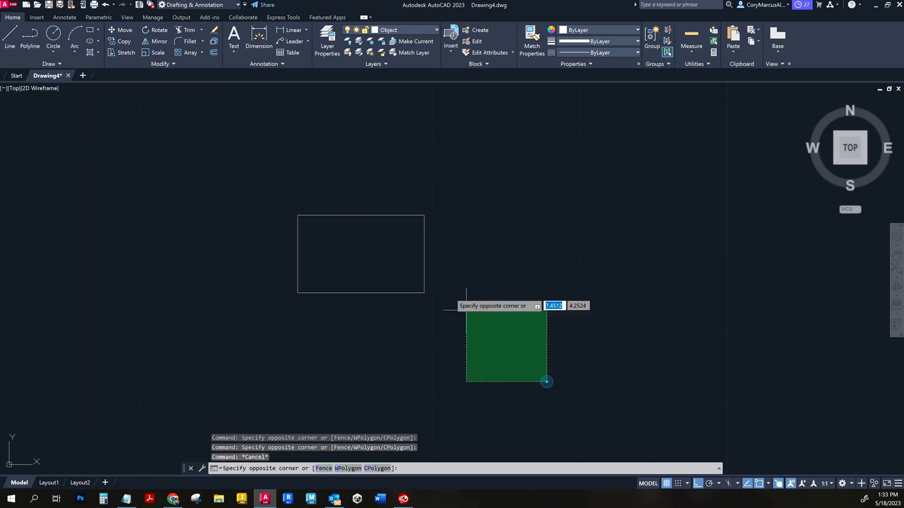
{"action": "left_click", "coordinate": [385, 200]}
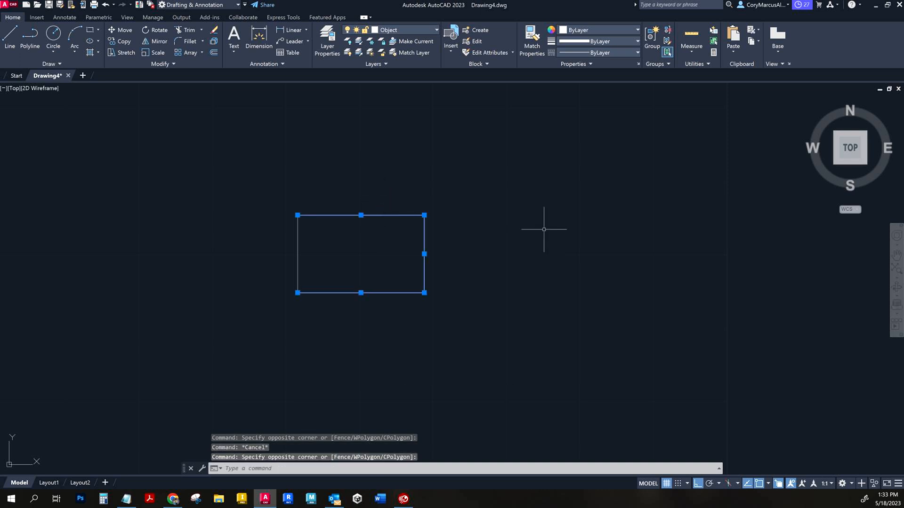
{"action": "left_click", "coordinate": [555, 345]}
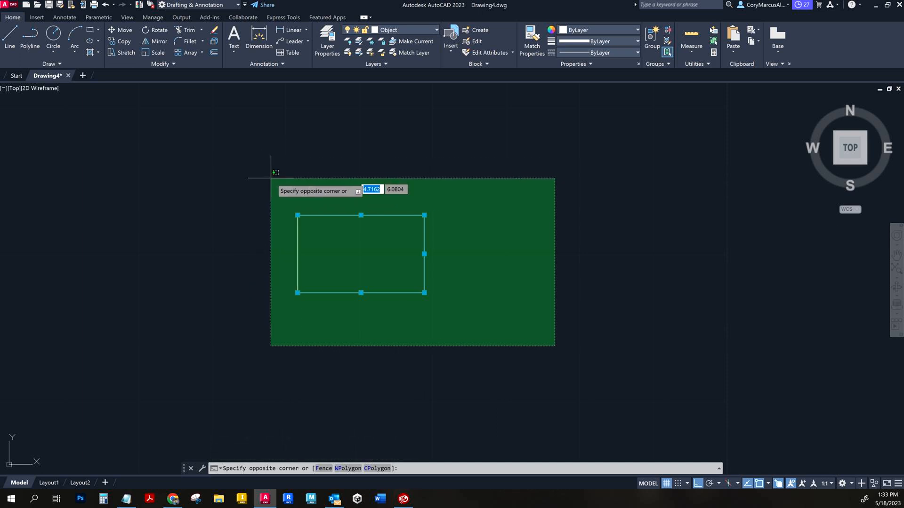
{"action": "key", "text": "Escape"}
{"action": "key", "text": "Escape"}
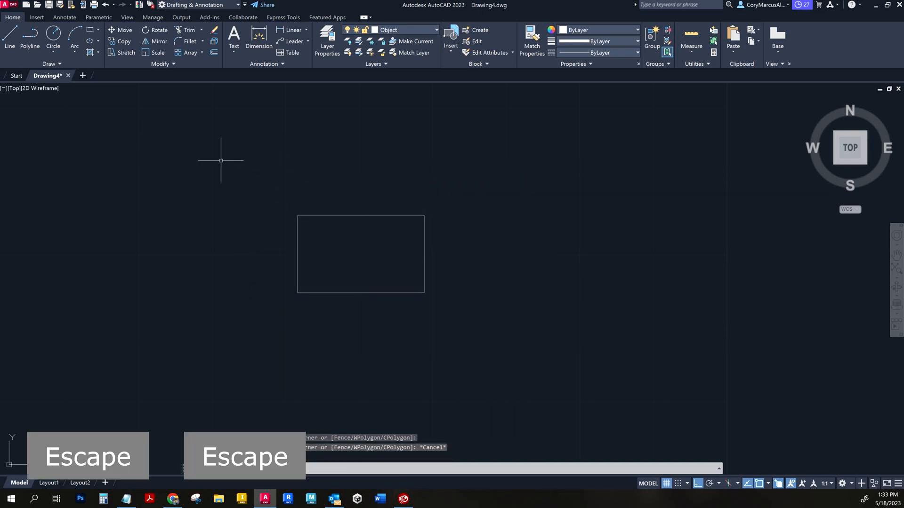
Select only the rectangle's left edge with an enclosing window, copy it to the clipboard and clear the selection
{"action": "left_click", "coordinate": [215, 169]}
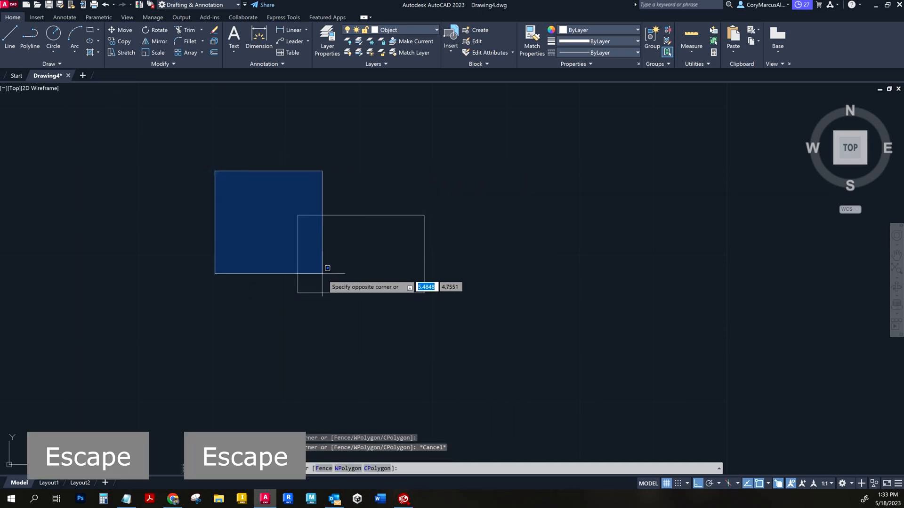
{"action": "left_click", "coordinate": [348, 302]}
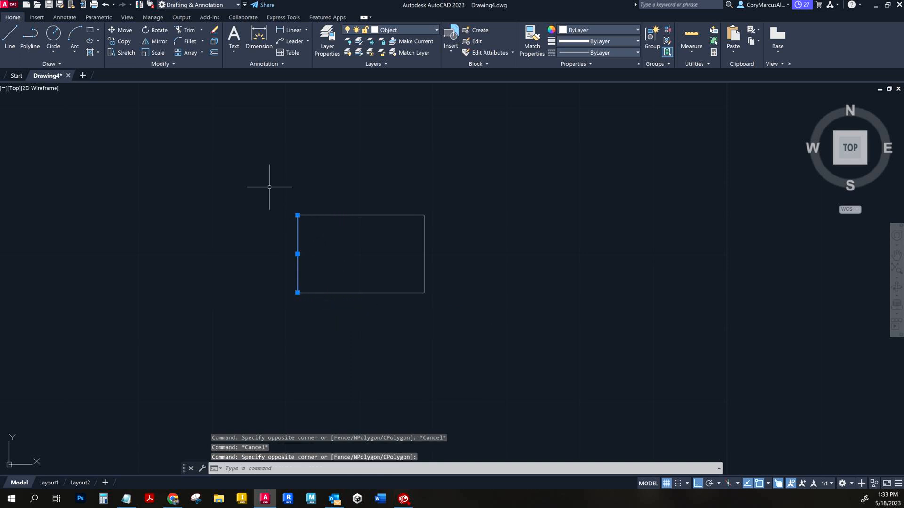
{"action": "key", "text": "ctrl+c"}
{"action": "key", "text": "Escape"}
{"action": "key", "text": "Escape"}
Select the rectangle's left edge with an enclosing window, then its other three edges with a crossing window, clearing each selection
{"action": "left_click", "coordinate": [260, 170]}
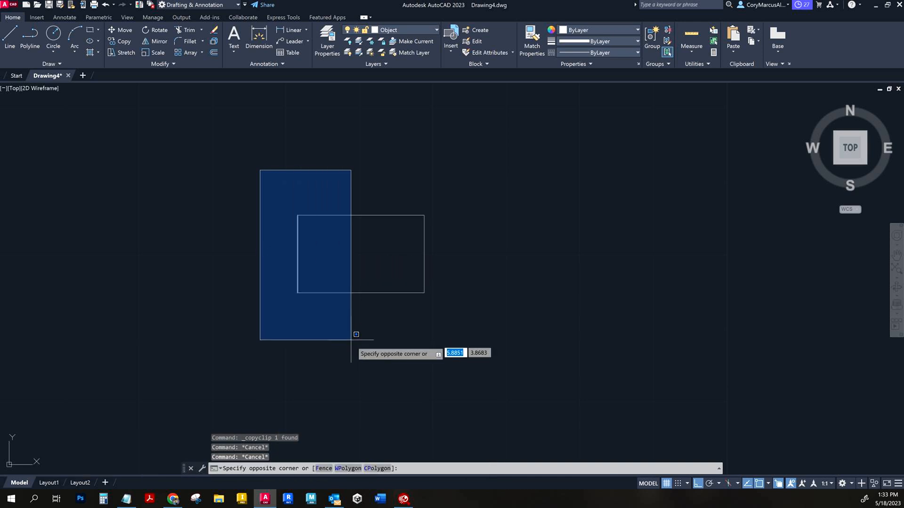
{"action": "left_click", "coordinate": [417, 309]}
{"action": "key", "text": "Escape"}
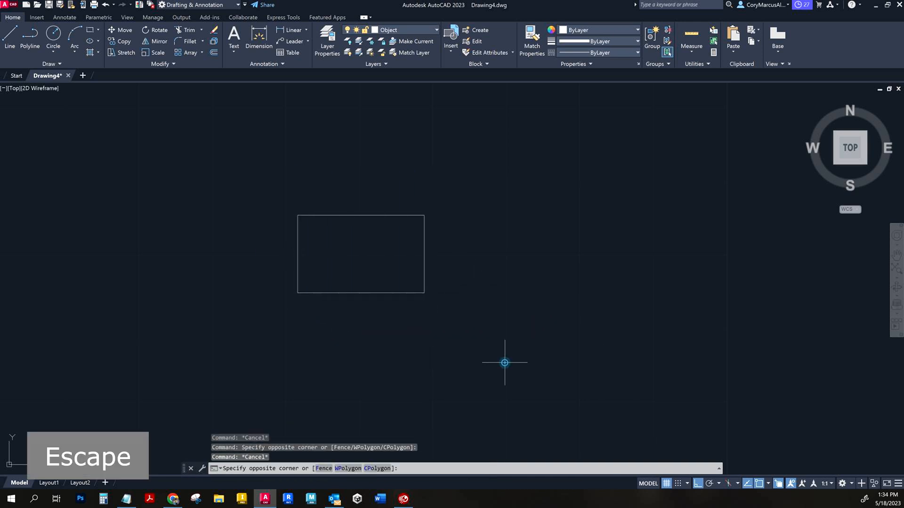
{"action": "left_click", "coordinate": [504, 362]}
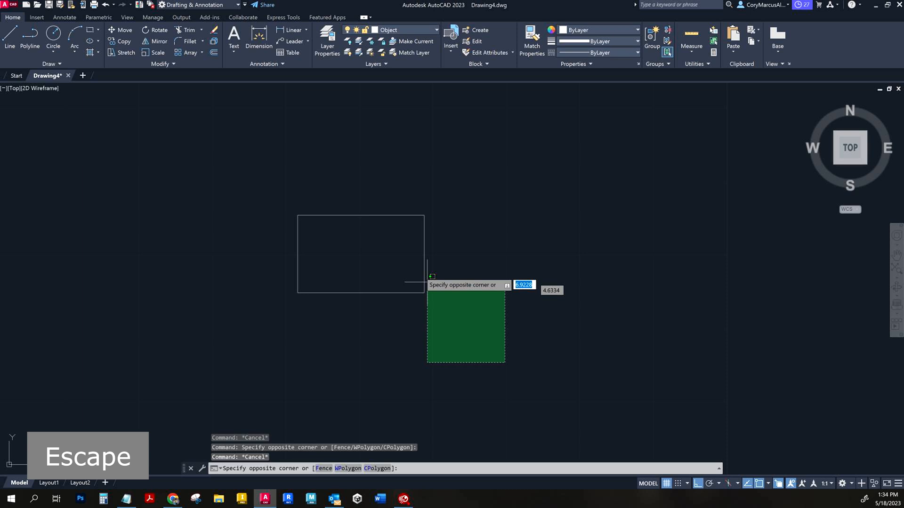
{"action": "left_click", "coordinate": [375, 185]}
{"action": "key", "text": "Escape"}
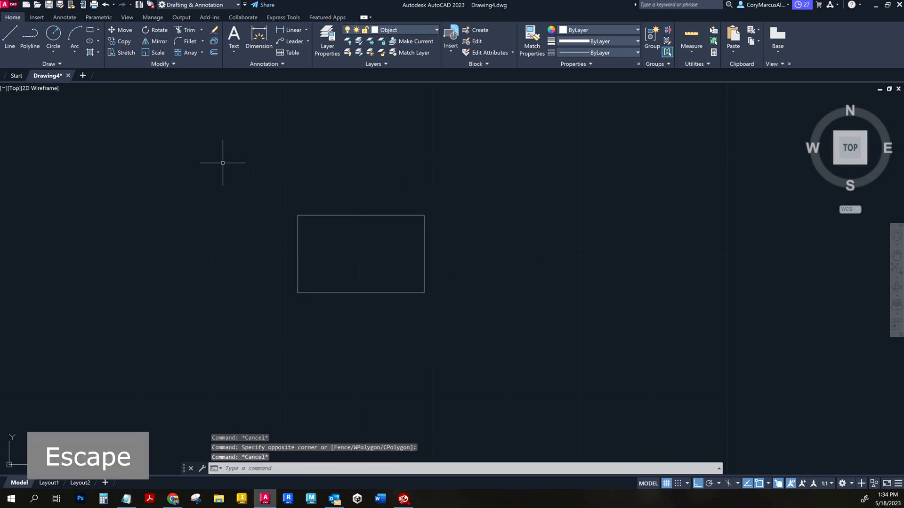
Erase the whole rectangle after selecting it with a crossing window drawn from lower right to upper left, and undo the erase
{"action": "left_click", "coordinate": [514, 359]}
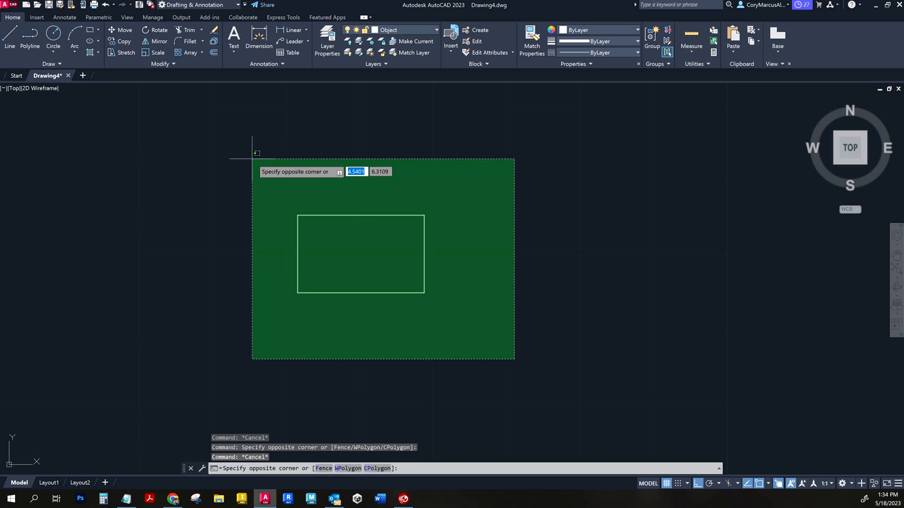
{"action": "left_click", "coordinate": [191, 152]}
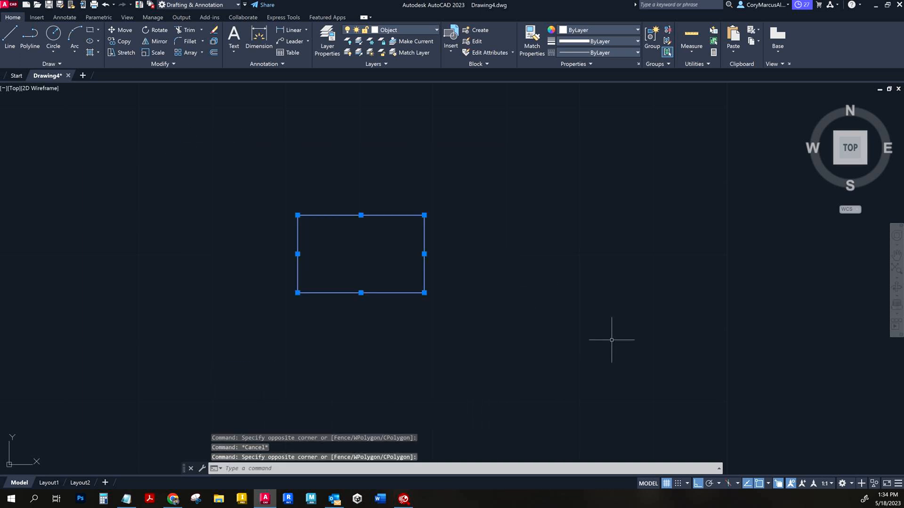
{"action": "key", "text": "Delete"}
{"action": "key", "text": "ctrl+z"}
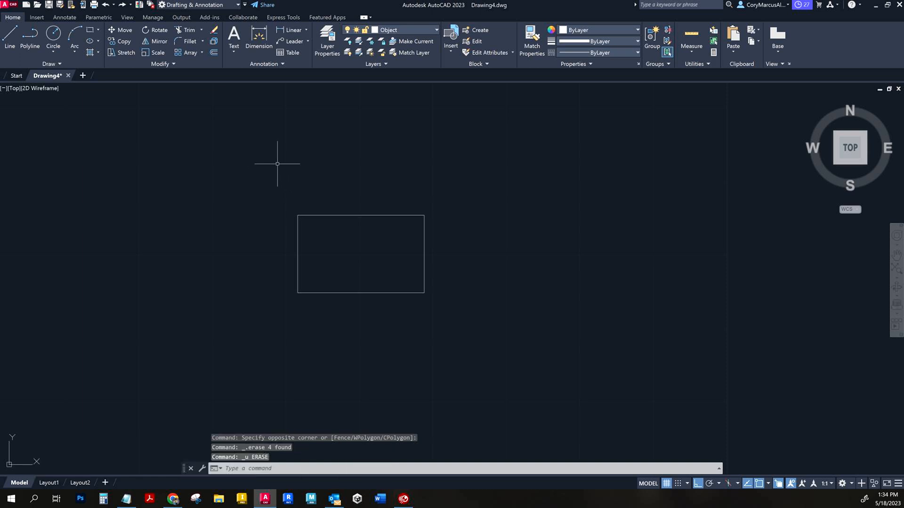
Try a freehand crossing lasso around the rectangle, starting above its upper-left corner
{"action": "left_click", "coordinate": [248, 155]}
{"action": "mouse_move", "coordinate": [247, 155]}
{"action": "left_mouse_down"}
{"action": "mouse_move", "coordinate": [250, 147]}
{"action": "mouse_move", "coordinate": [244, 174]}
{"action": "left_mouse_up"}
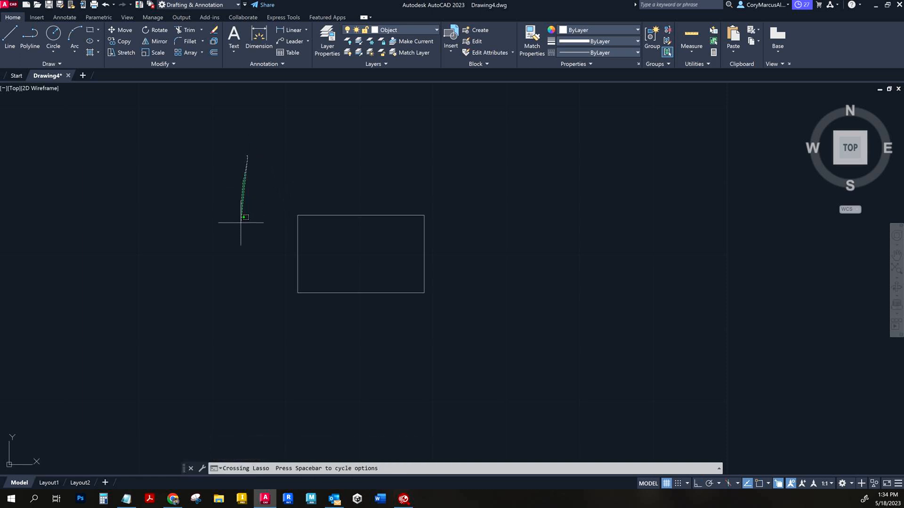
{"action": "mouse_move", "coordinate": [239, 269]}
{"action": "left_mouse_down"}
{"action": "mouse_move", "coordinate": [248, 318]}
{"action": "mouse_move", "coordinate": [314, 354]}
{"action": "mouse_move", "coordinate": [404, 327]}
{"action": "mouse_move", "coordinate": [379, 210]}
{"action": "mouse_move", "coordinate": [422, 175]}
{"action": "mouse_move", "coordinate": [371, 107]}
{"action": "left_mouse_up"}
Draw a horizontal line from inside the rectangle across the midpoint of its right edge to a point outside
{"action": "left_click", "coordinate": [9, 34]}
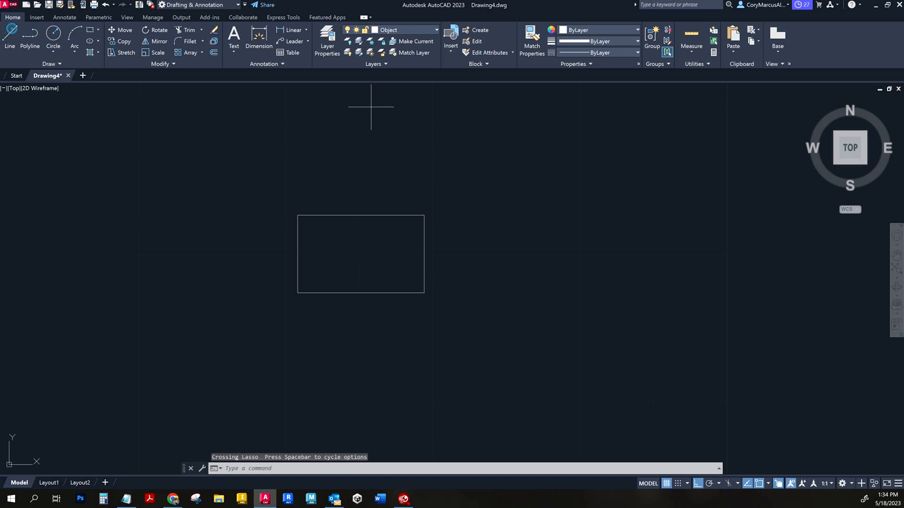
{"action": "left_click", "coordinate": [458, 254]}
{"action": "key", "text": "Escape"}
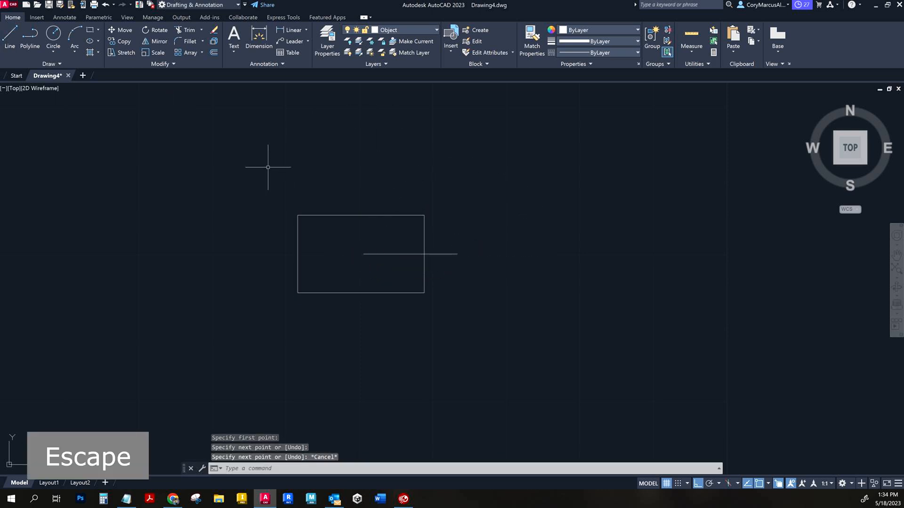
Select the rectangle with a crossing lasso, clear it, lasso the rectangle together with the horizontal line, and clear the selection
{"action": "mouse_move", "coordinate": [245, 146]}
{"action": "left_mouse_down"}
{"action": "mouse_move", "coordinate": [226, 282]}
{"action": "mouse_move", "coordinate": [254, 364]}
{"action": "mouse_move", "coordinate": [383, 369]}
{"action": "mouse_move", "coordinate": [460, 288]}
{"action": "mouse_move", "coordinate": [439, 269]}
{"action": "mouse_move", "coordinate": [344, 253]}
{"action": "mouse_move", "coordinate": [444, 206]}
{"action": "mouse_move", "coordinate": [429, 177]}
{"action": "left_mouse_up"}
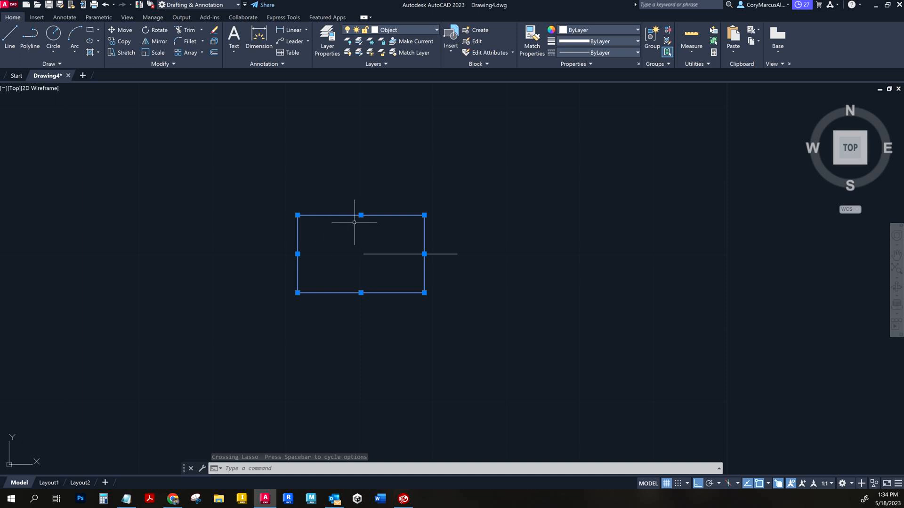
{"action": "key", "text": "Escape"}
{"action": "mouse_move", "coordinate": [359, 178]}
{"action": "left_mouse_down"}
{"action": "mouse_move", "coordinate": [510, 359]}
{"action": "mouse_move", "coordinate": [369, 192]}
{"action": "left_mouse_up"}
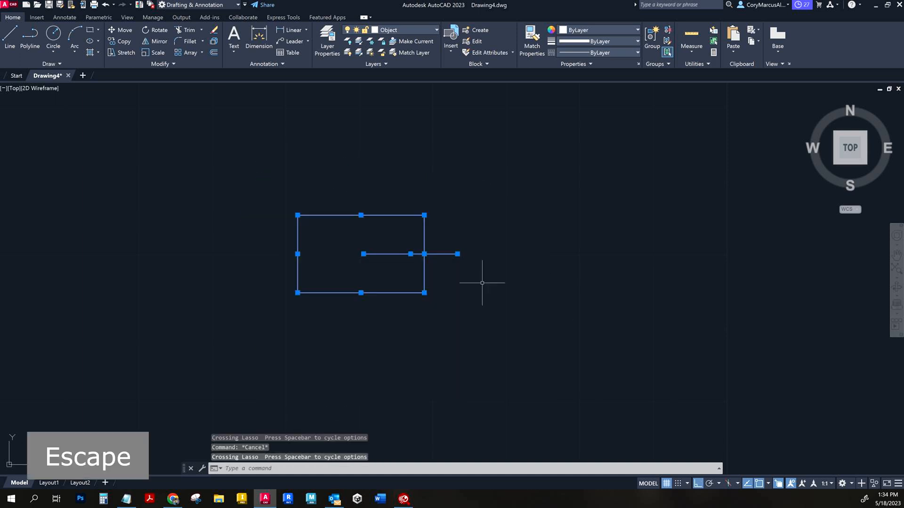
{"action": "key", "text": "Escape"}
Select all objects with a crossing window and clear them, then pick the rectangle's right and top edges individually and clear the selection
{"action": "left_click", "coordinate": [520, 343]}
{"action": "left_click", "coordinate": [210, 169]}
{"action": "key", "text": "Escape"}
{"action": "left_click", "coordinate": [424, 235]}
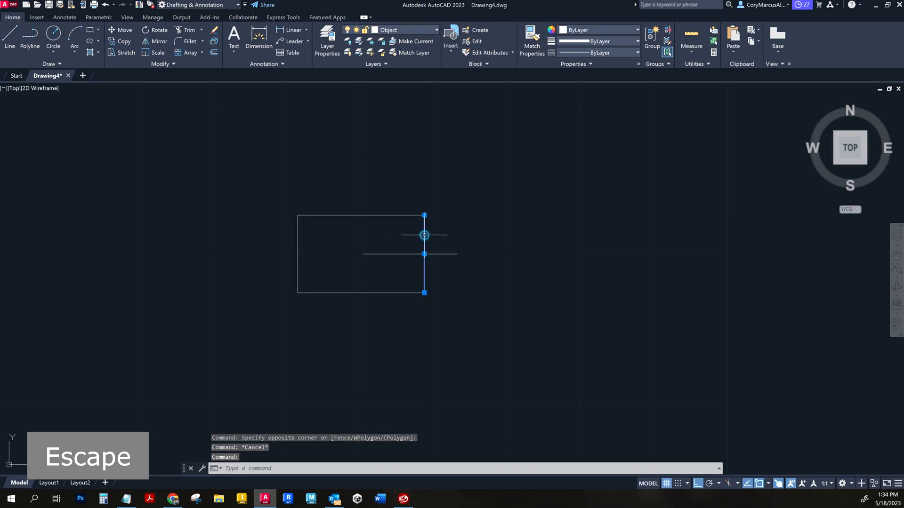
{"action": "left_click", "coordinate": [397, 215]}
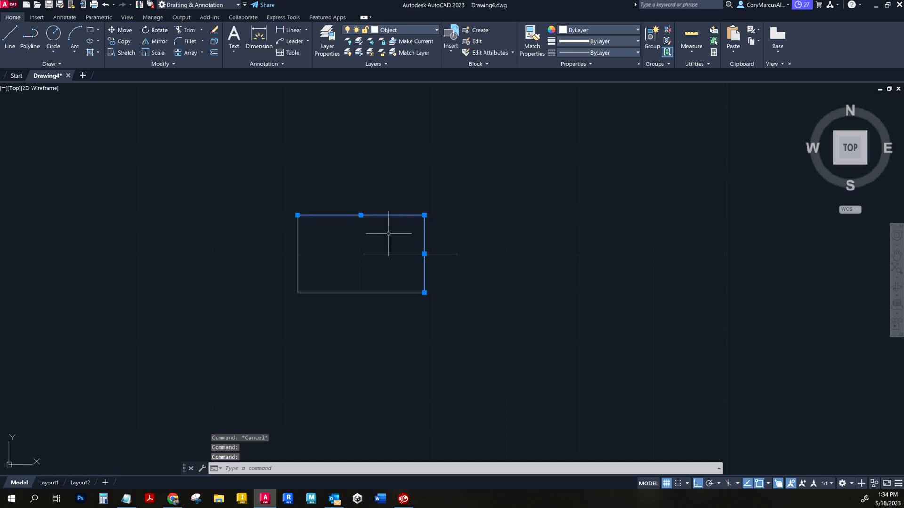
{"action": "key", "text": "Escape"}
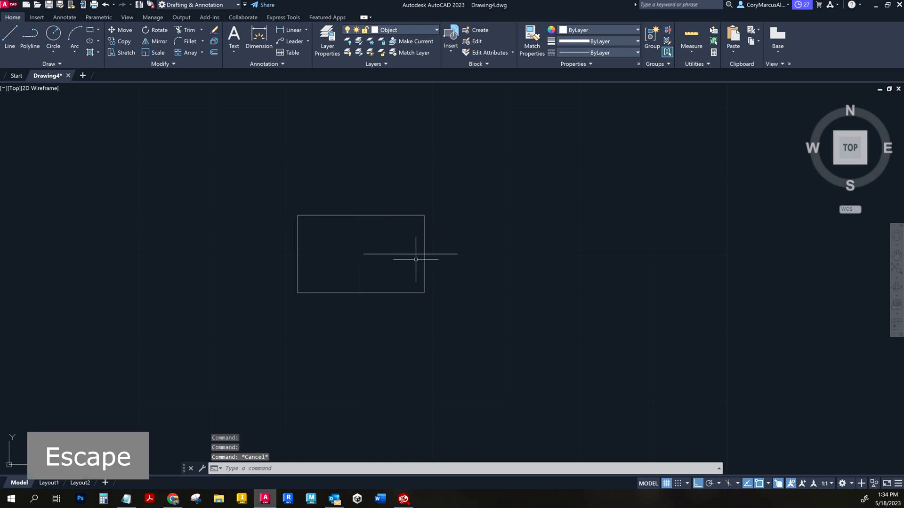
Erase the rectangle and the horizontal line together after selecting them with a crossing window
{"action": "scroll", "coordinate": [473, 307], "scroll_direction": "down", "scroll_amount": 2}
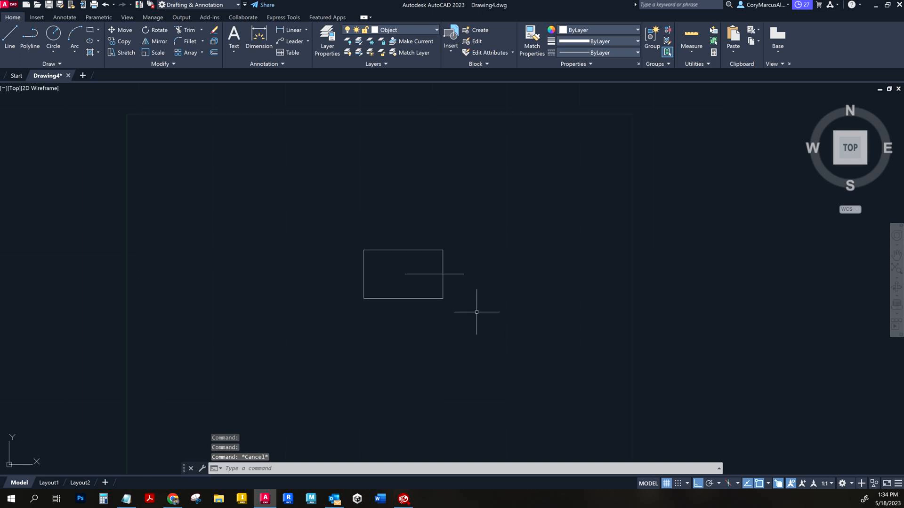
{"action": "left_click", "coordinate": [482, 347]}
{"action": "left_click", "coordinate": [310, 181]}
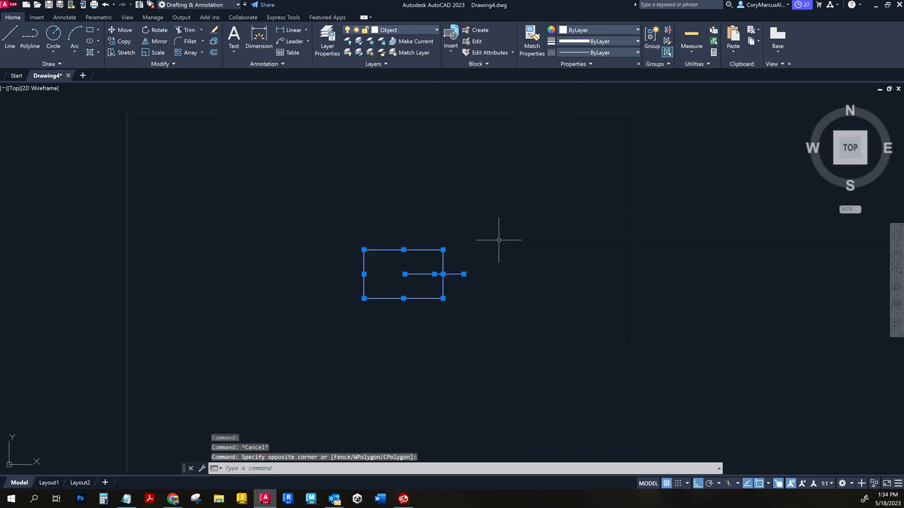
{"action": "key", "text": "Delete"}
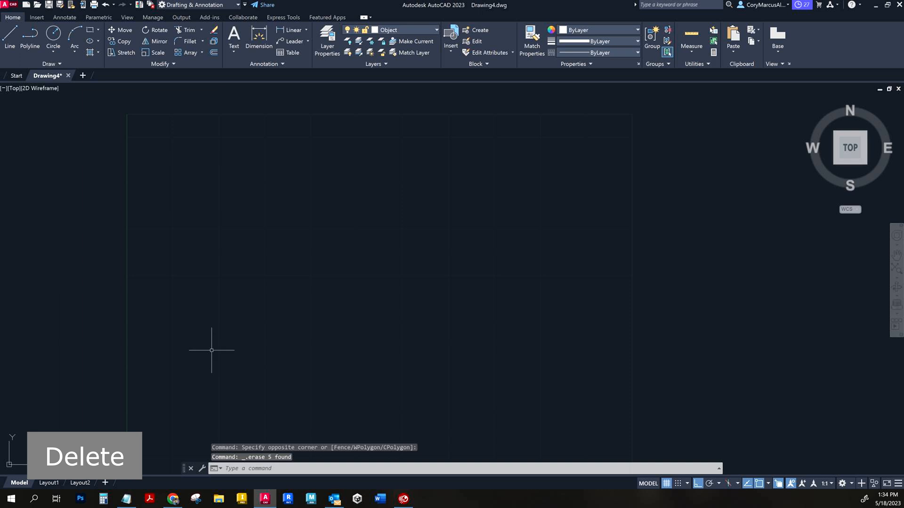
Zoom the emptied drawing with the All option, and run the same Zoom All once more
{"action": "type", "text": "z"}
{"action": "key", "text": "Return"}
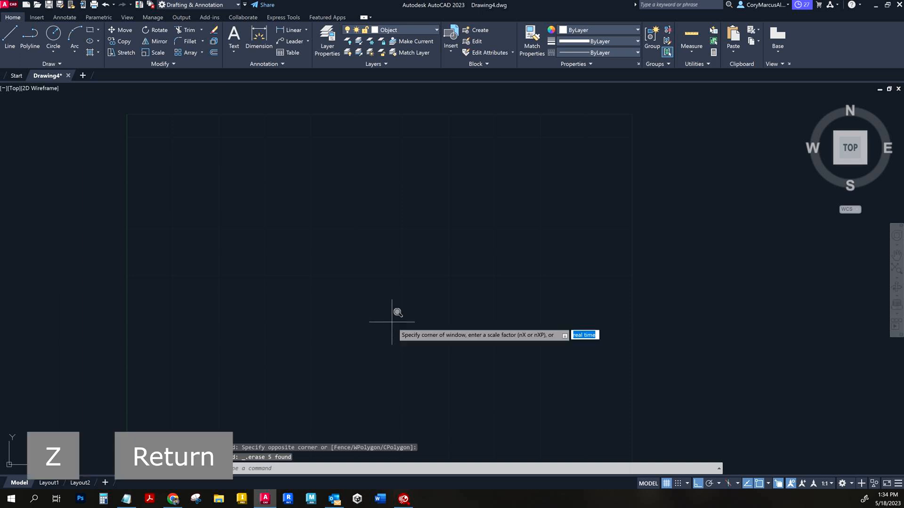
{"action": "type", "text": "a"}
{"action": "key", "text": "Return"}
{"action": "key", "text": "Escape"}
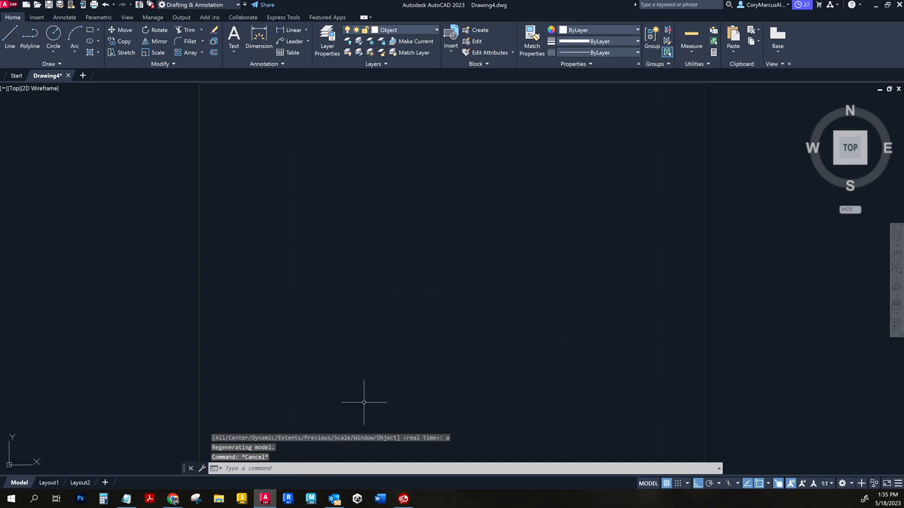
{"action": "type", "text": "z"}
{"action": "key", "text": "Return"}
{"action": "type", "text": "a"}
{"action": "key", "text": "Return"}
{"action": "key", "text": "Escape"}
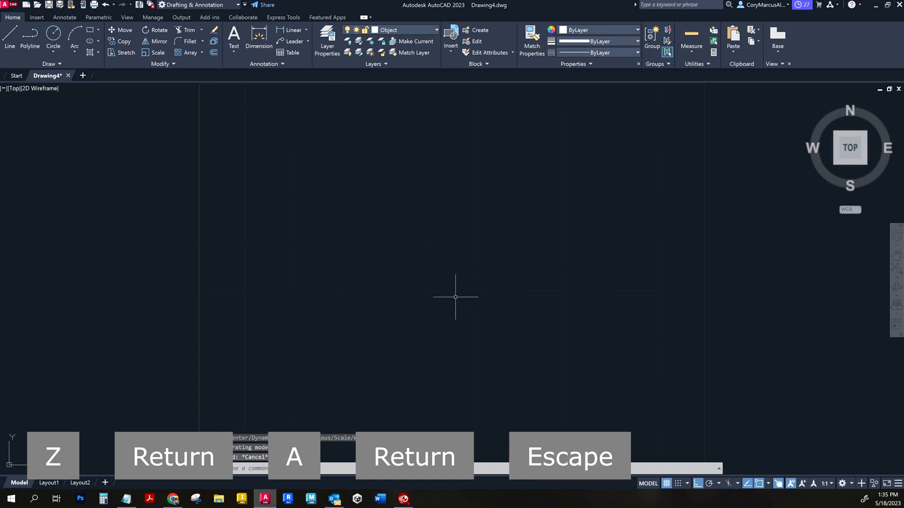